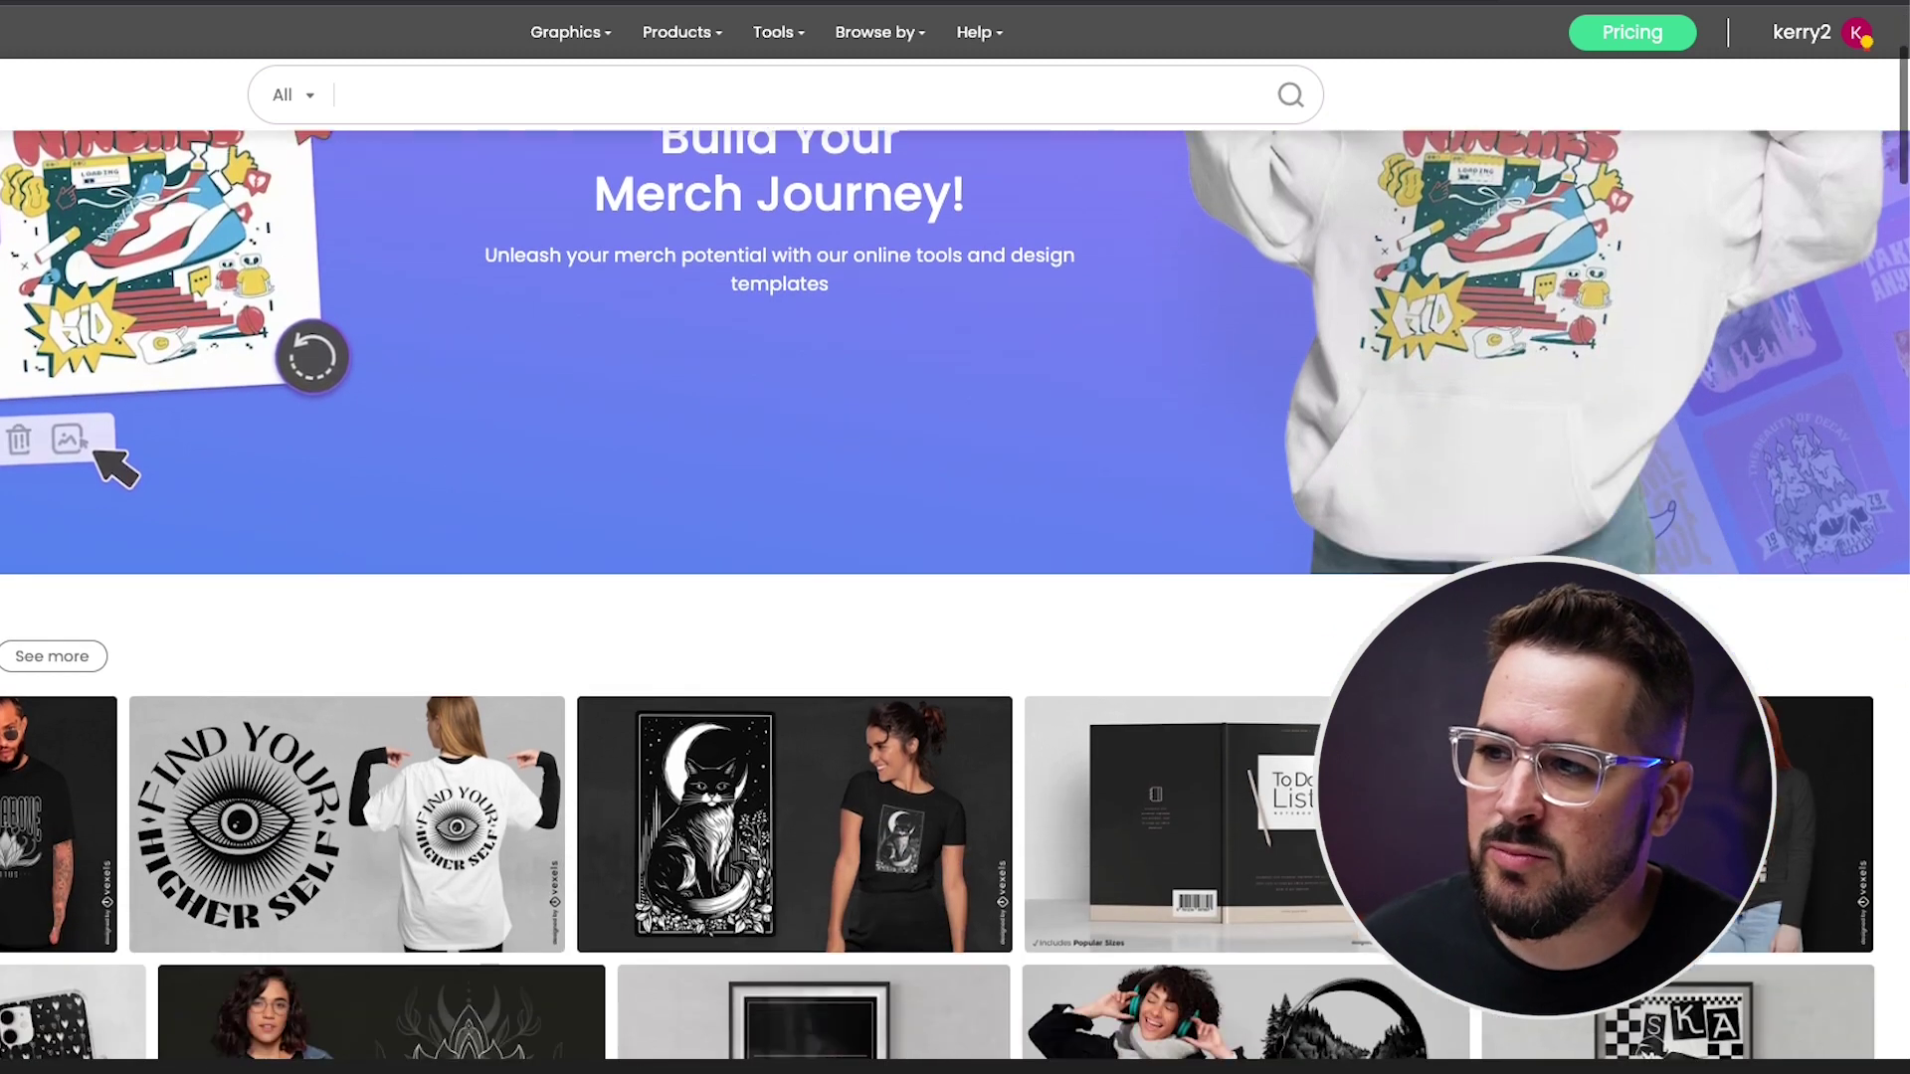
# Look through the homepage's merch tools, viewing T-shirt Maker, Mockup Generator and Logo Maker before returning to Quote Generator.
pyautogui.scroll(-5, 955, 594)
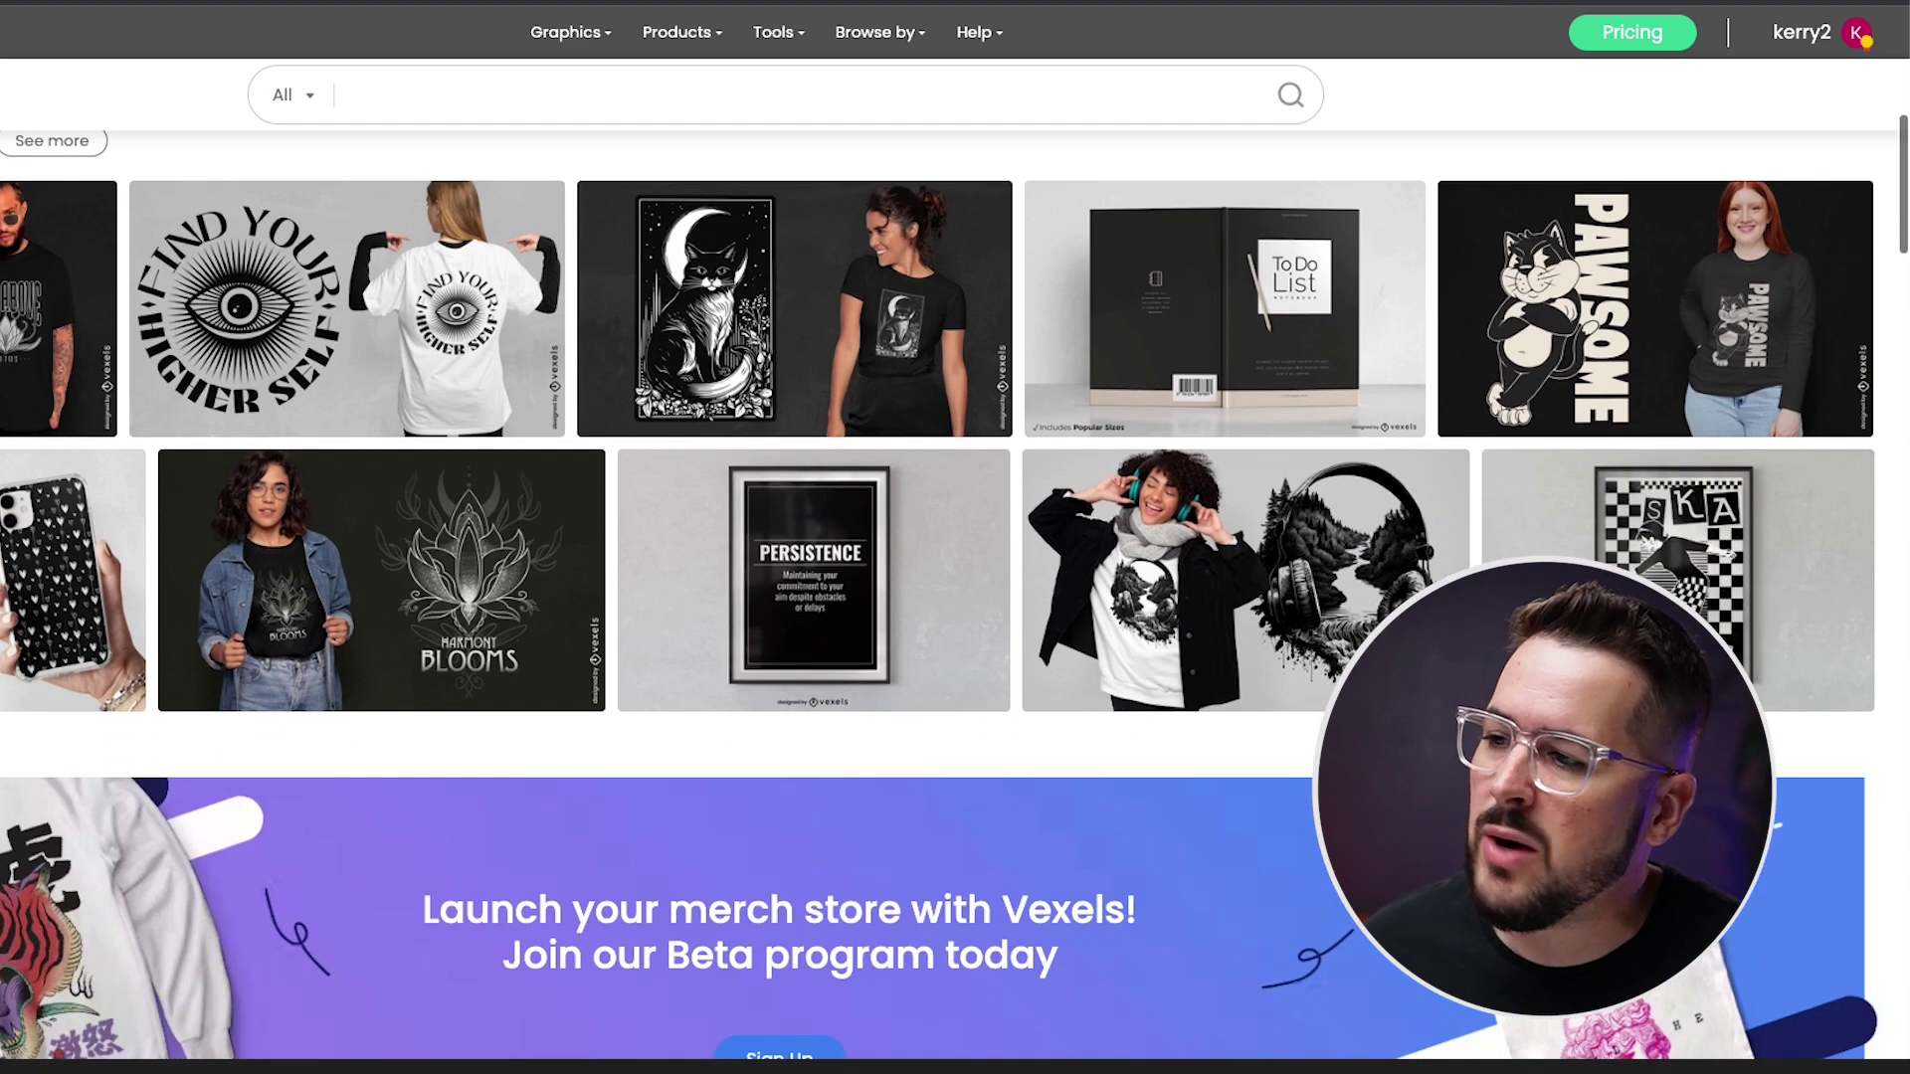
pyautogui.scroll(-15, 955, 594)
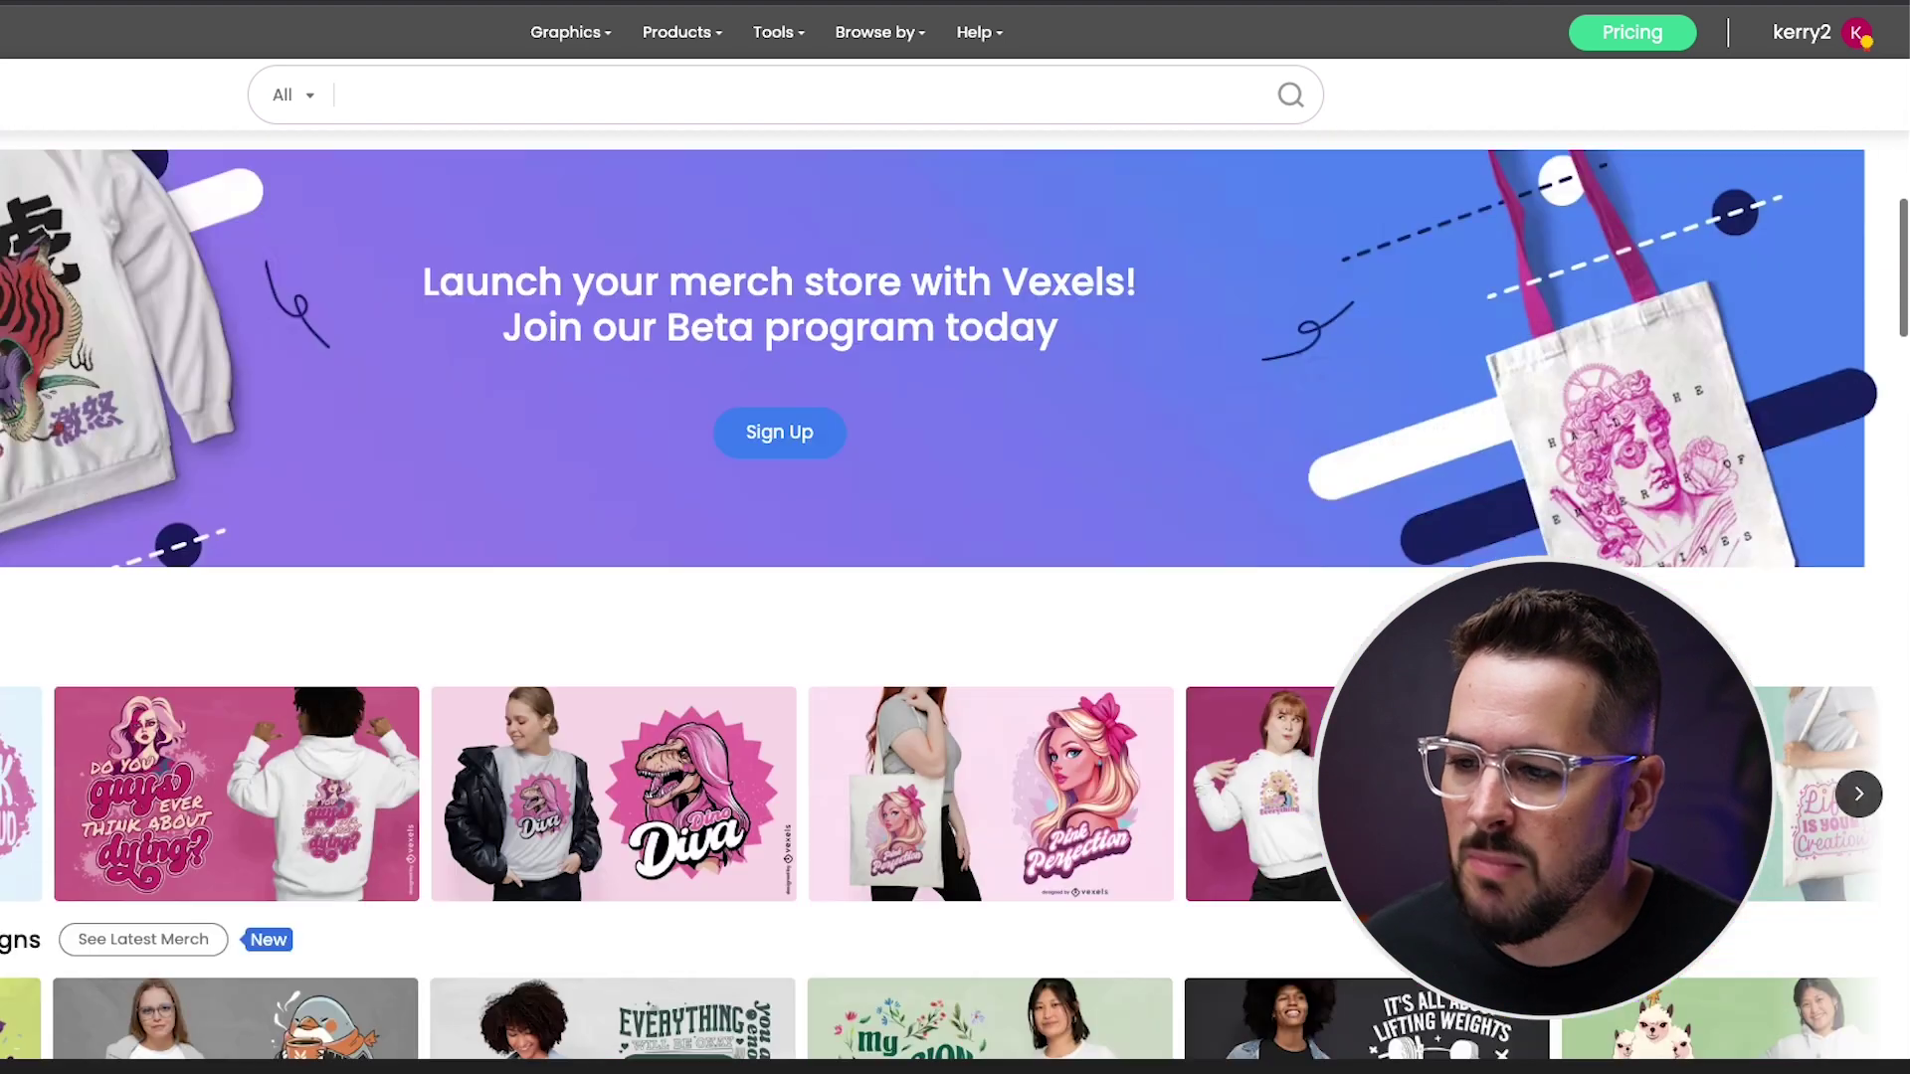
pyautogui.scroll(-1, 955, 594)
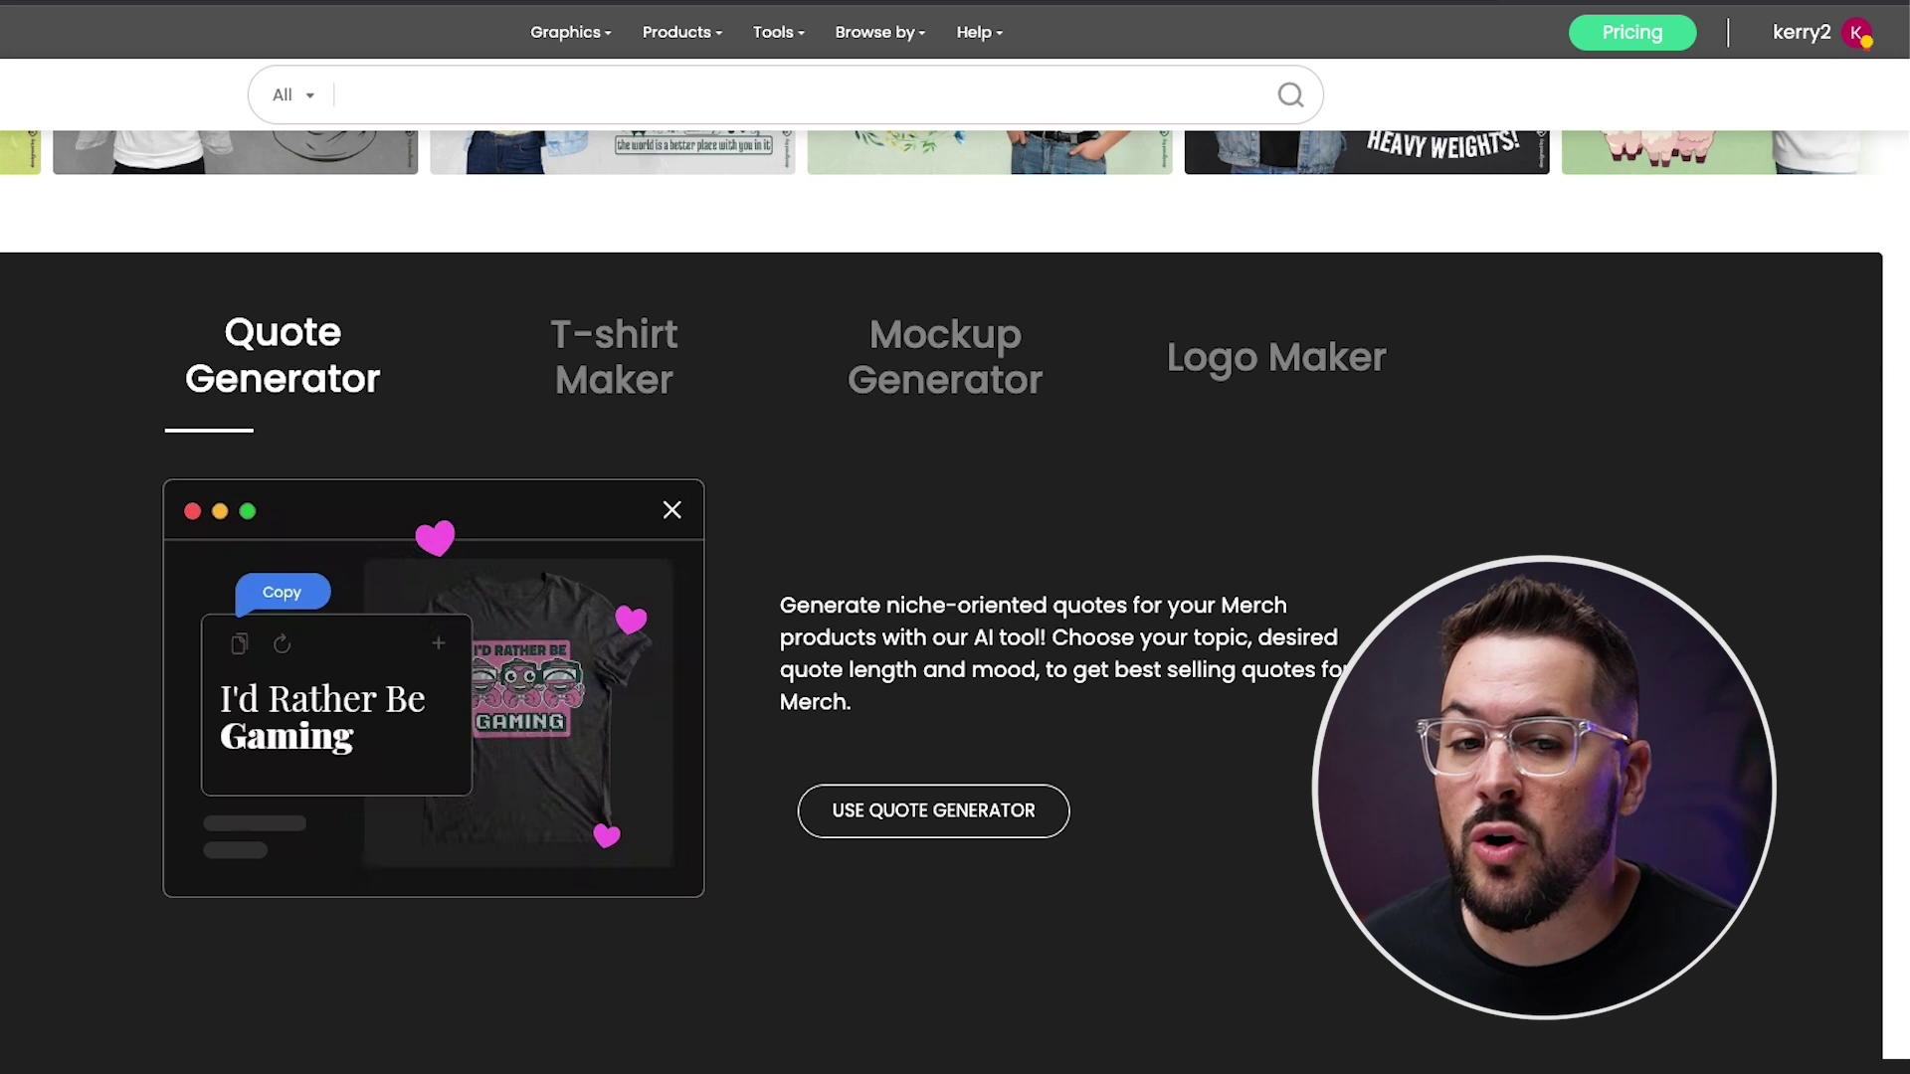
pyautogui.click(627, 368)
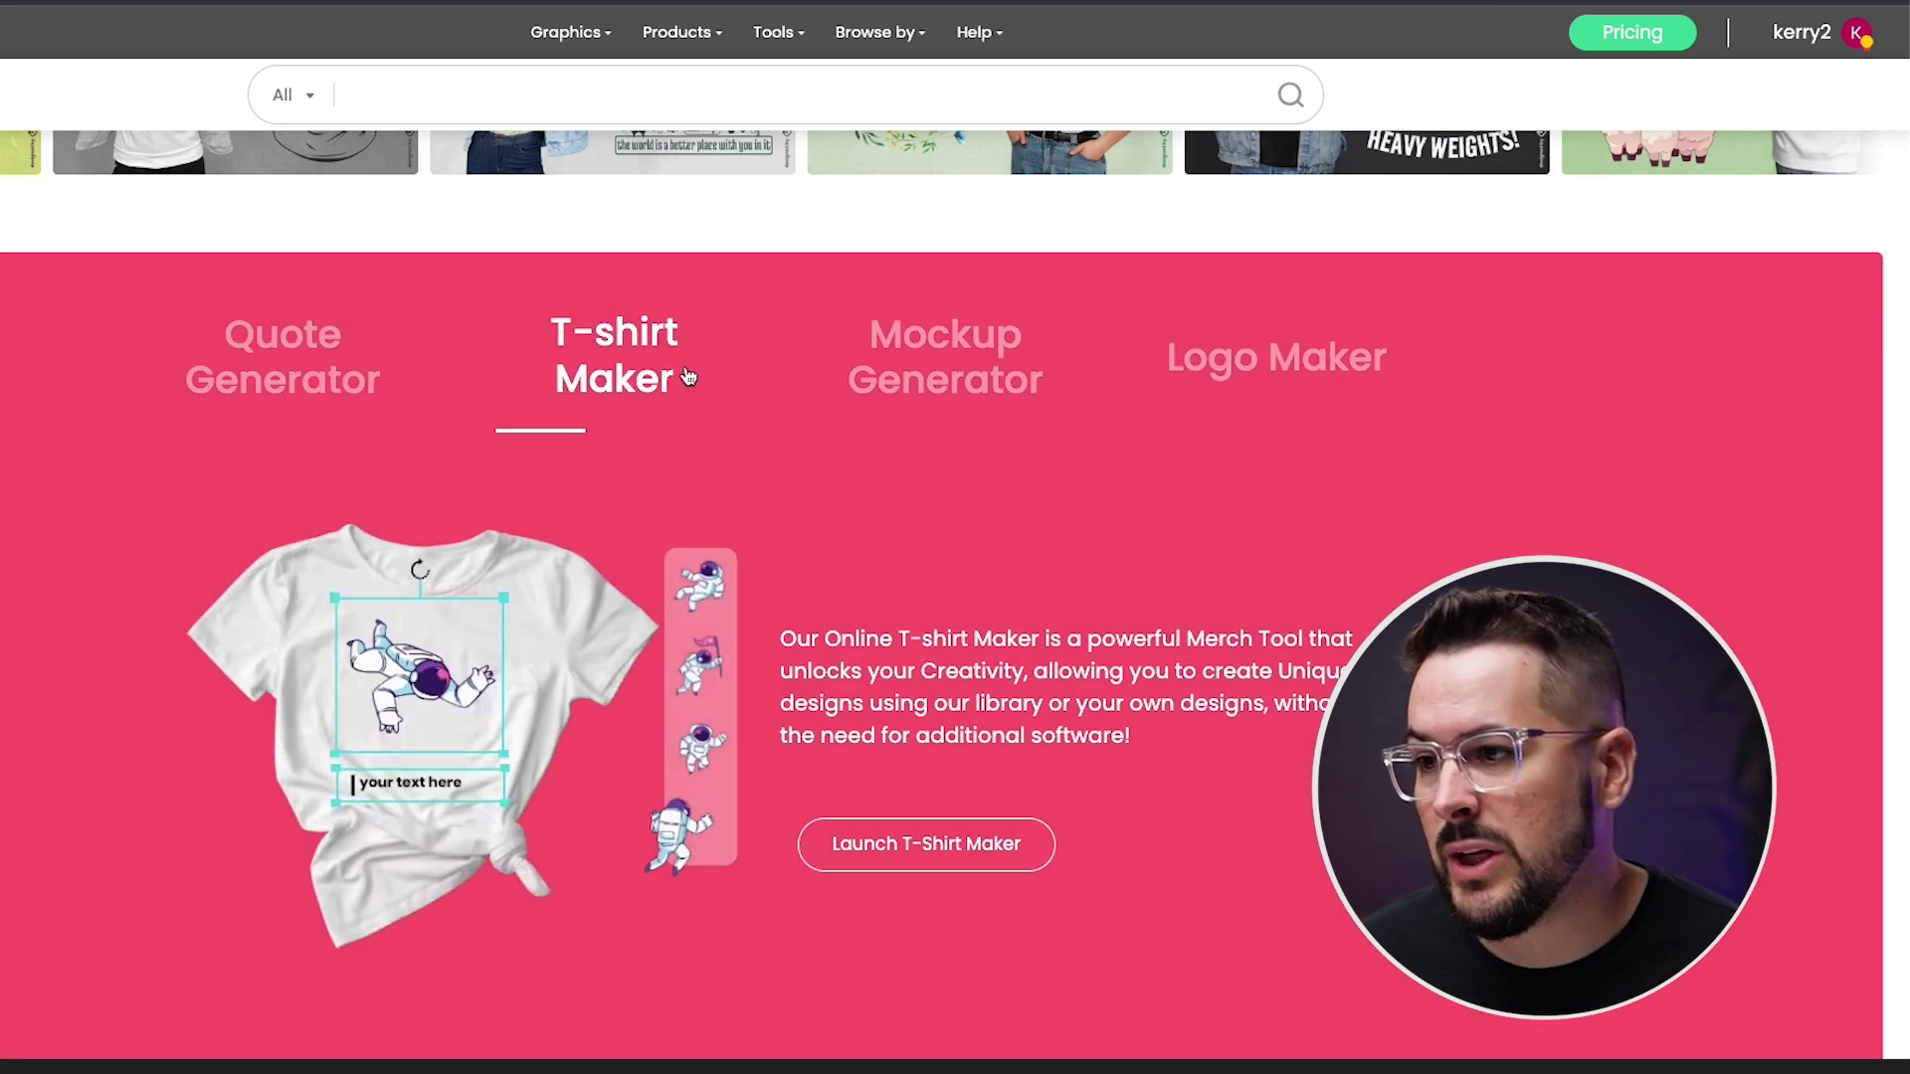
pyautogui.click(943, 370)
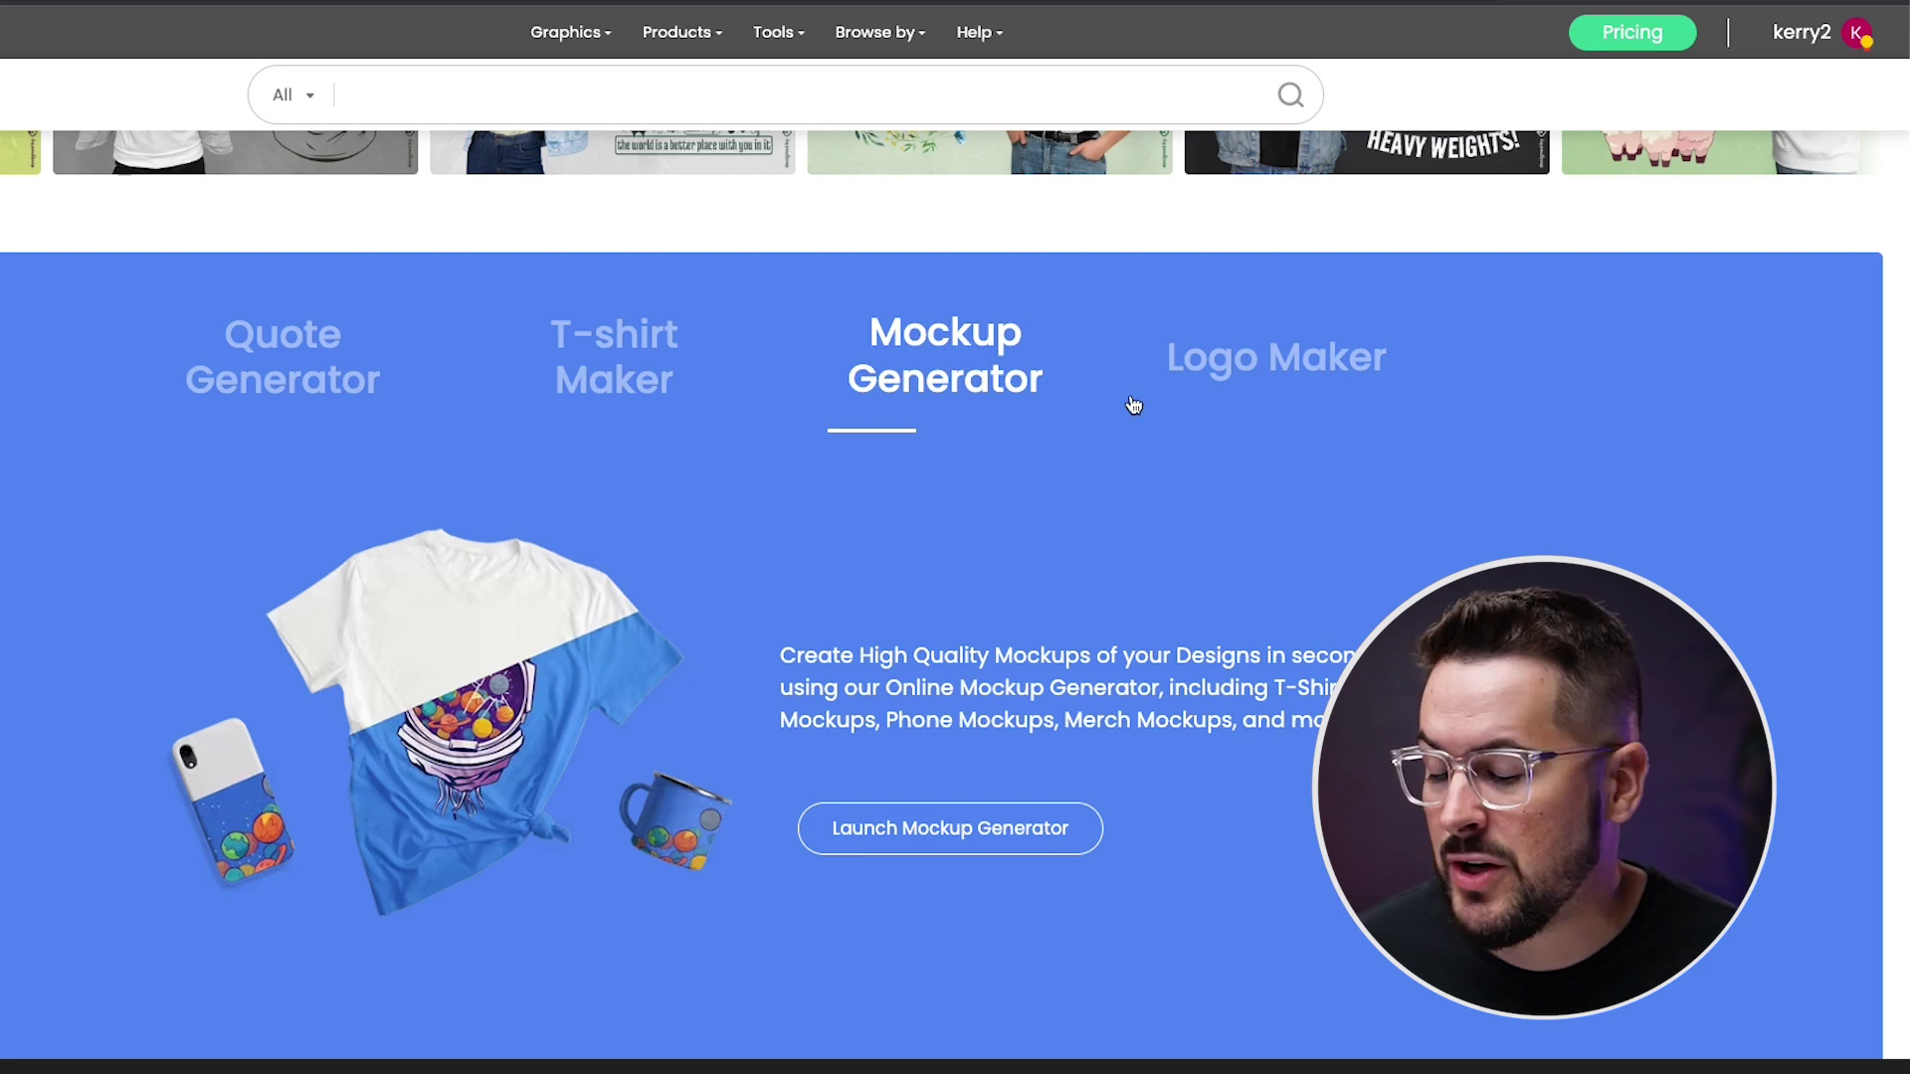
pyautogui.click(1280, 374)
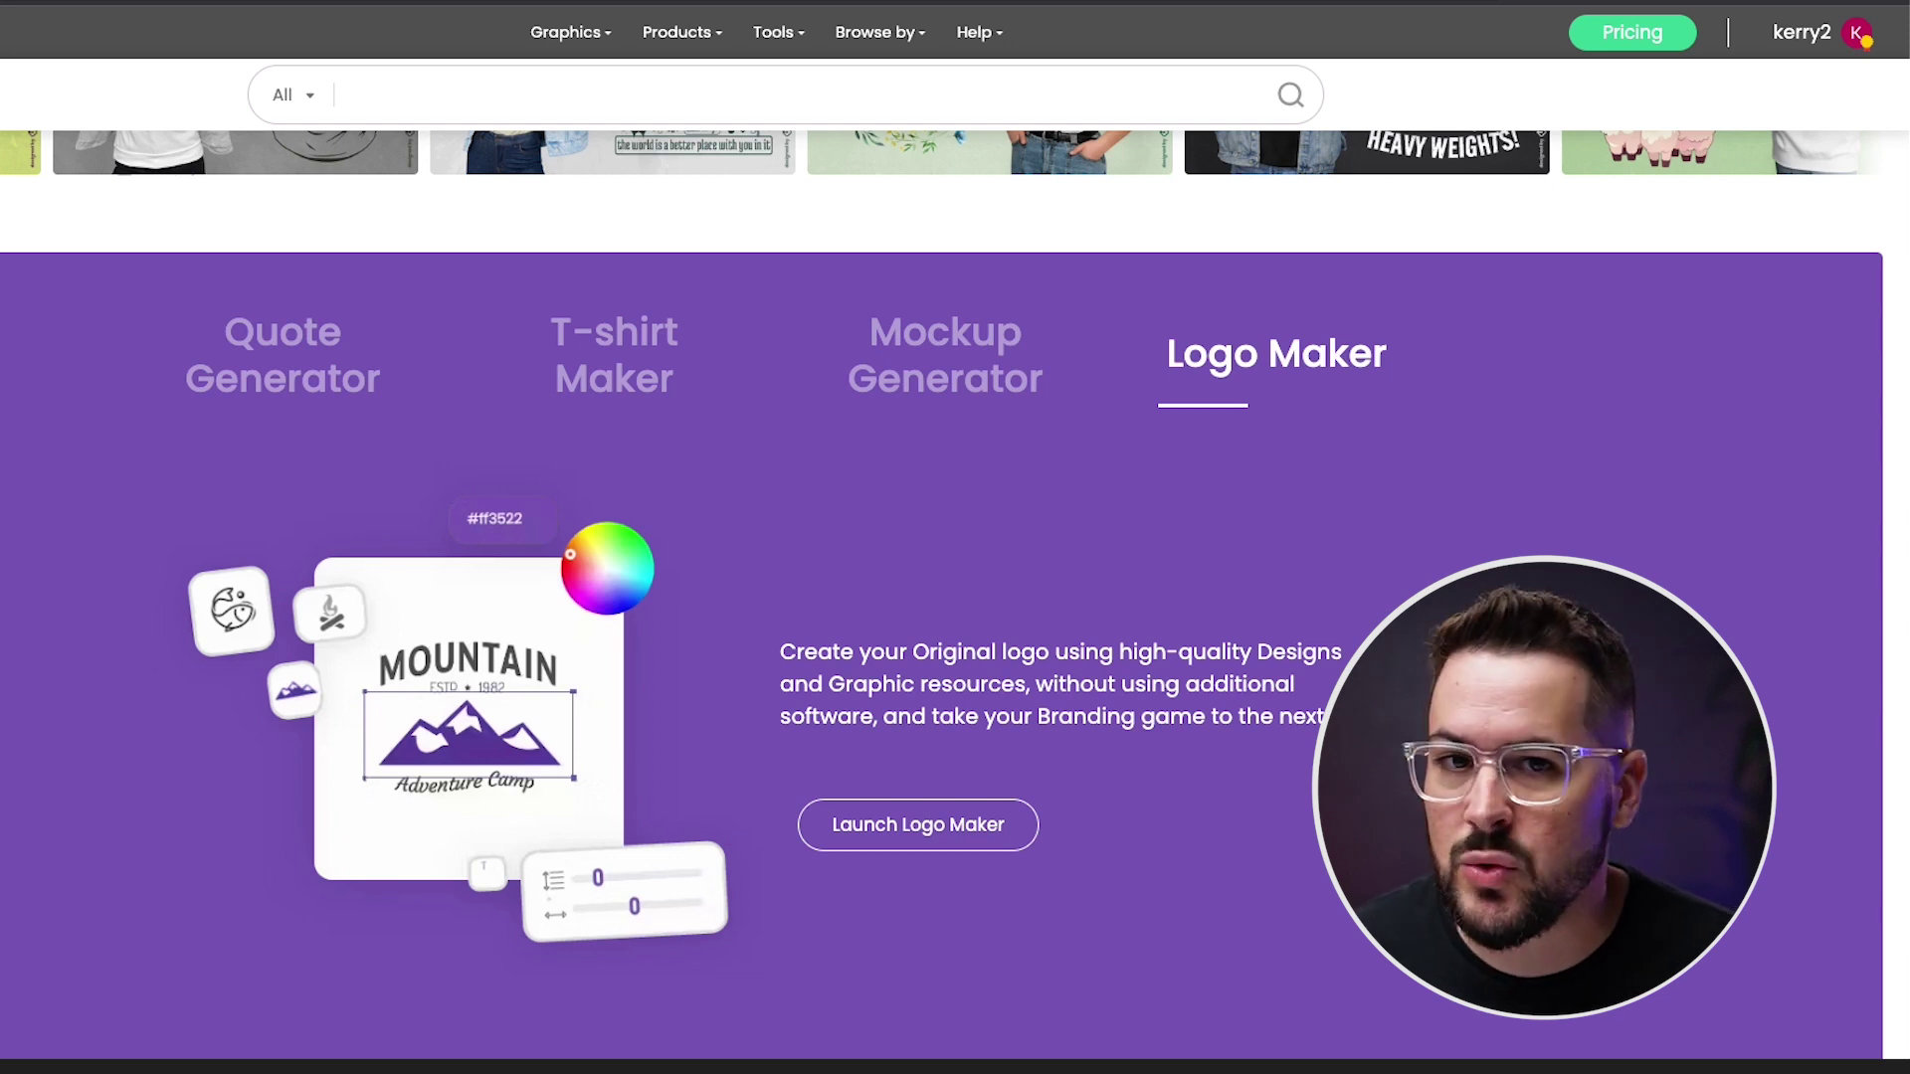
pyautogui.click(325, 385)
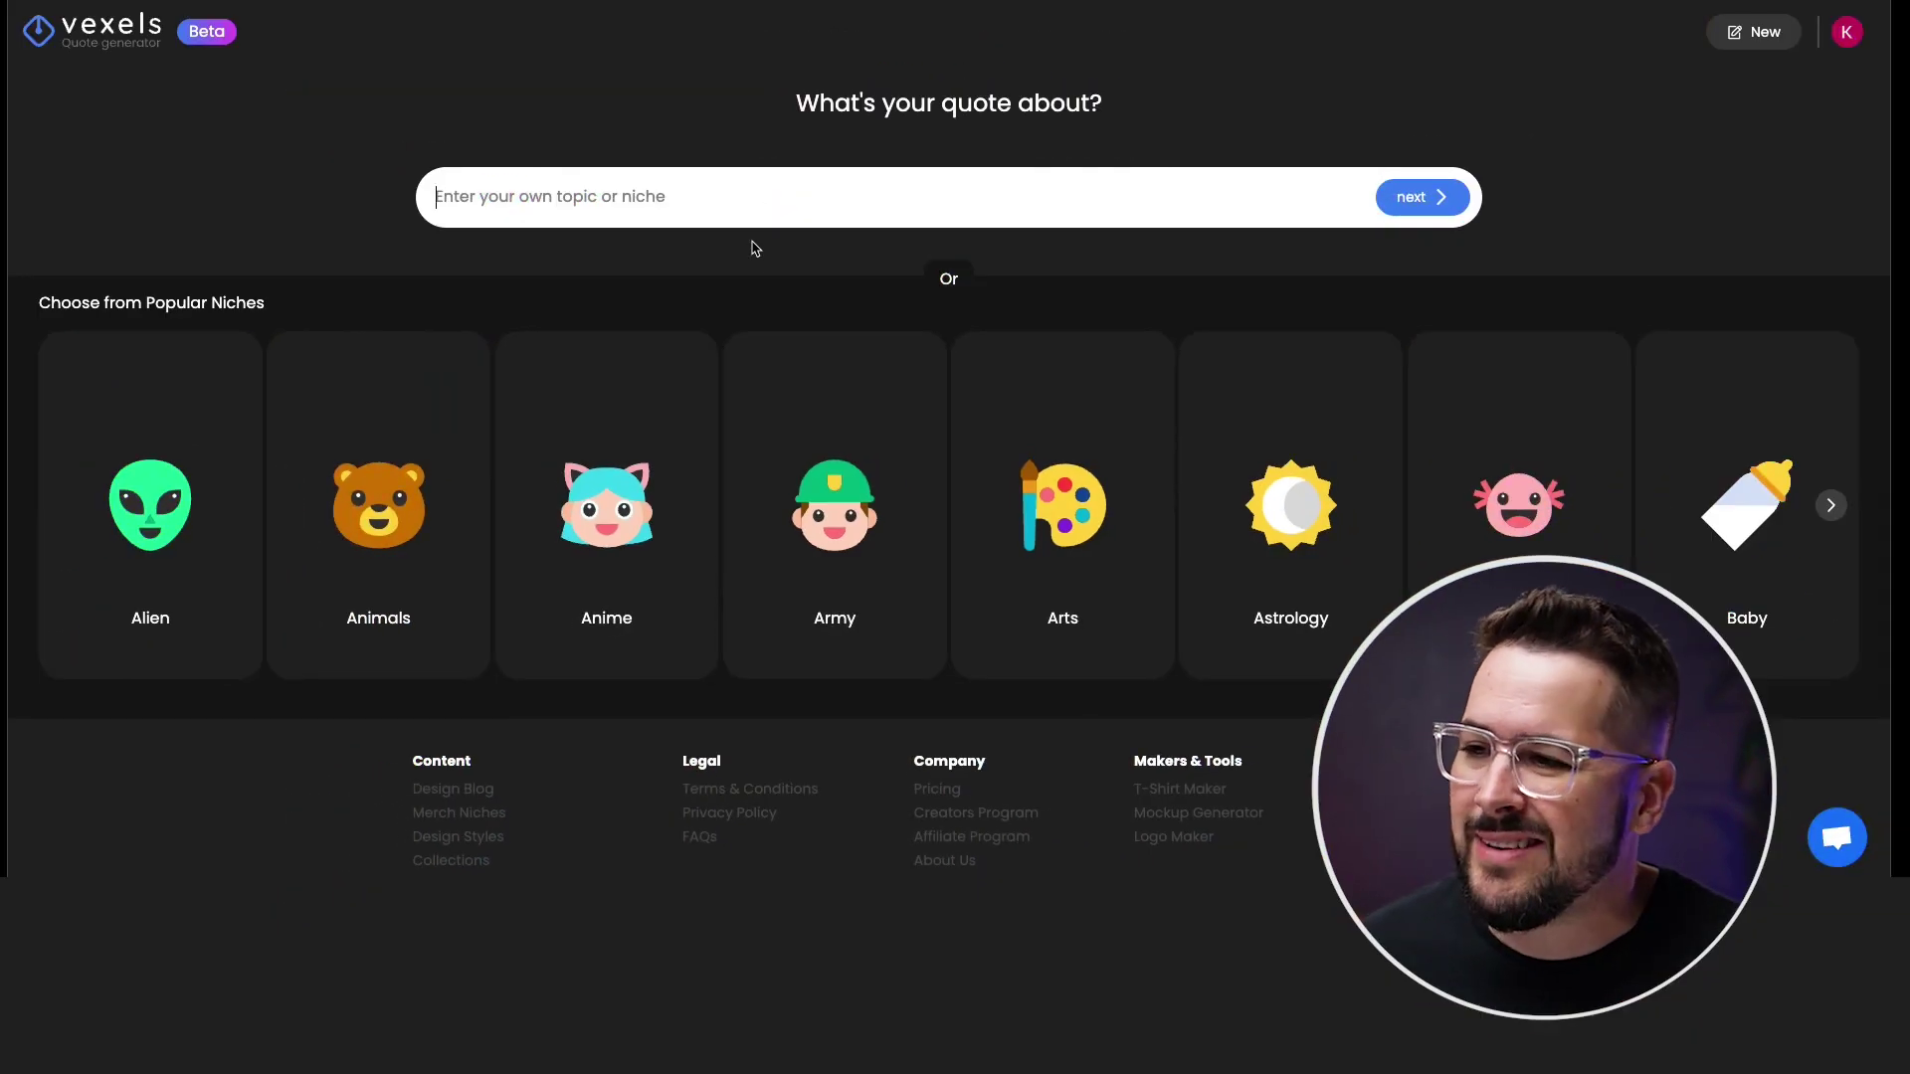
# Look over the popular niches and generate quotes for the custom topic "cats and the beach".
pyautogui.scroll(-2, 1390, 427)
pyautogui.scroll(2, 1390, 426)
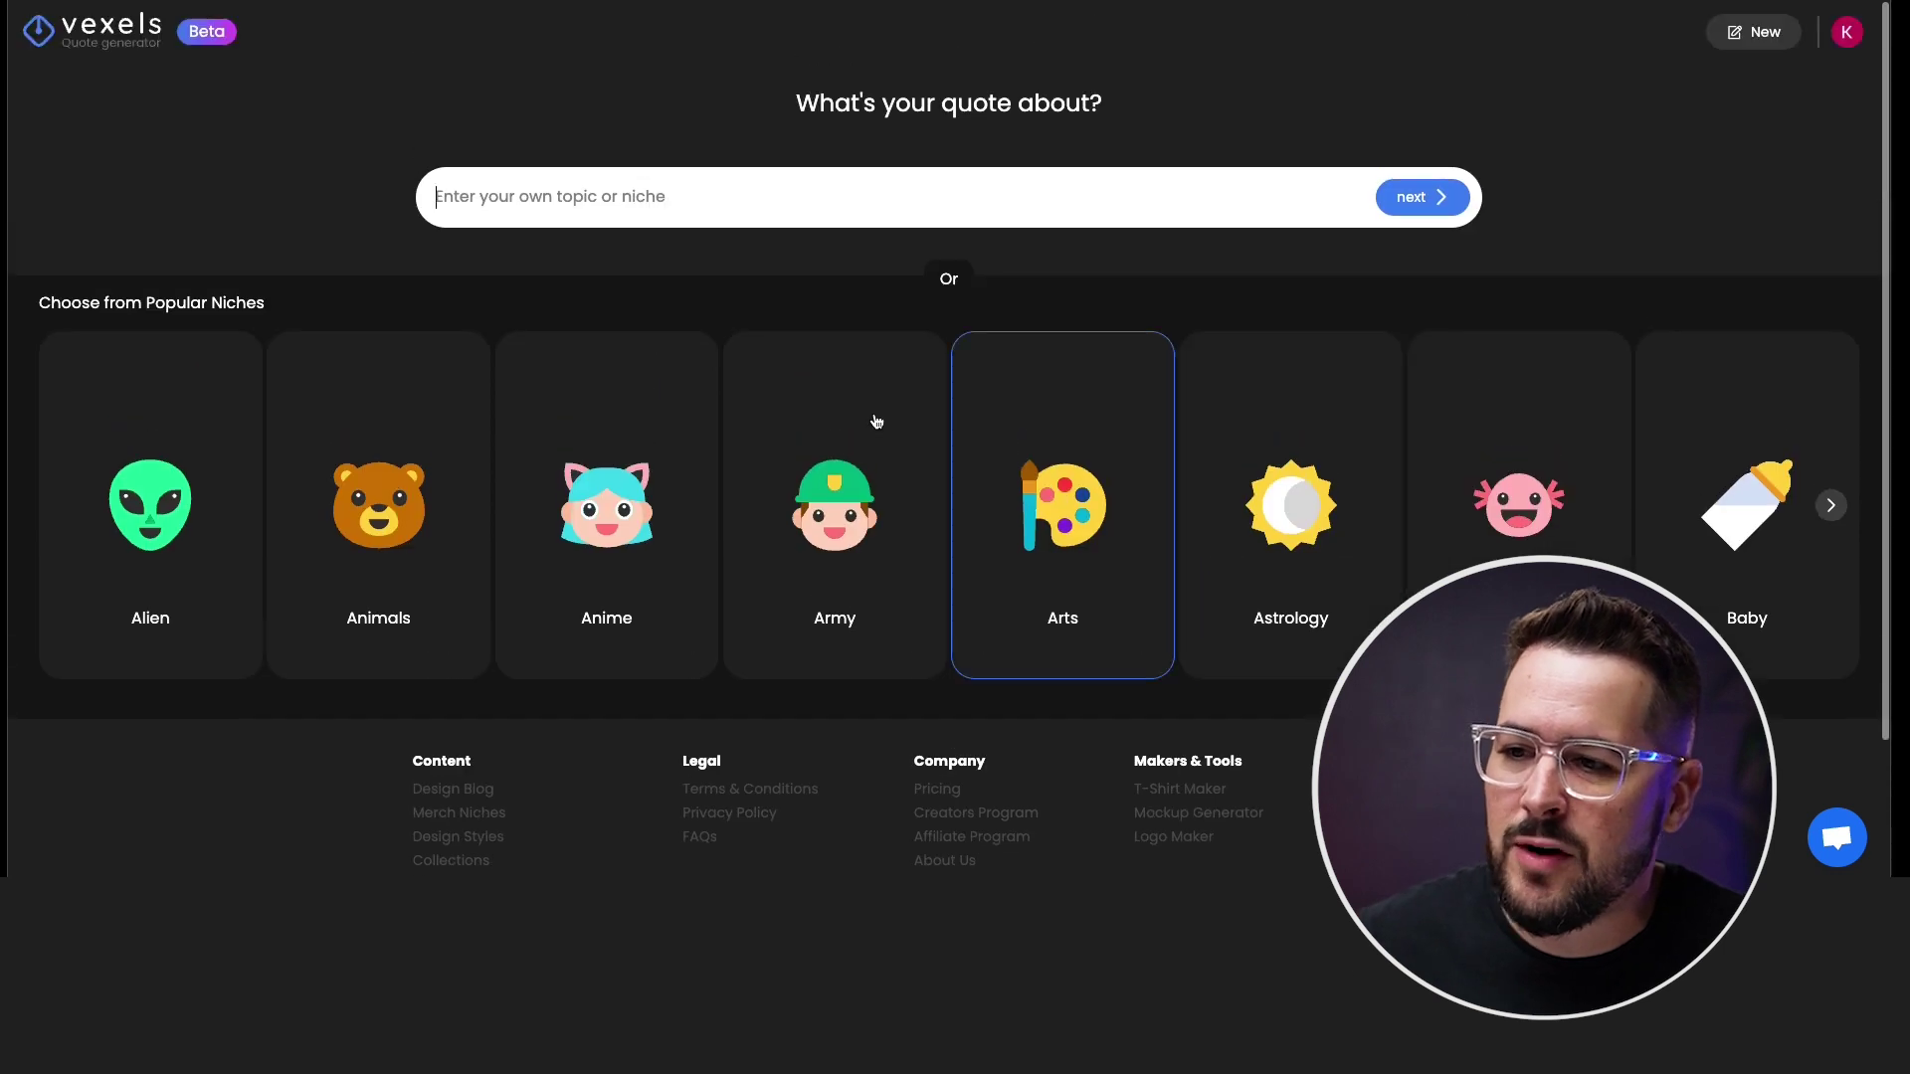
pyautogui.click(1832, 508)
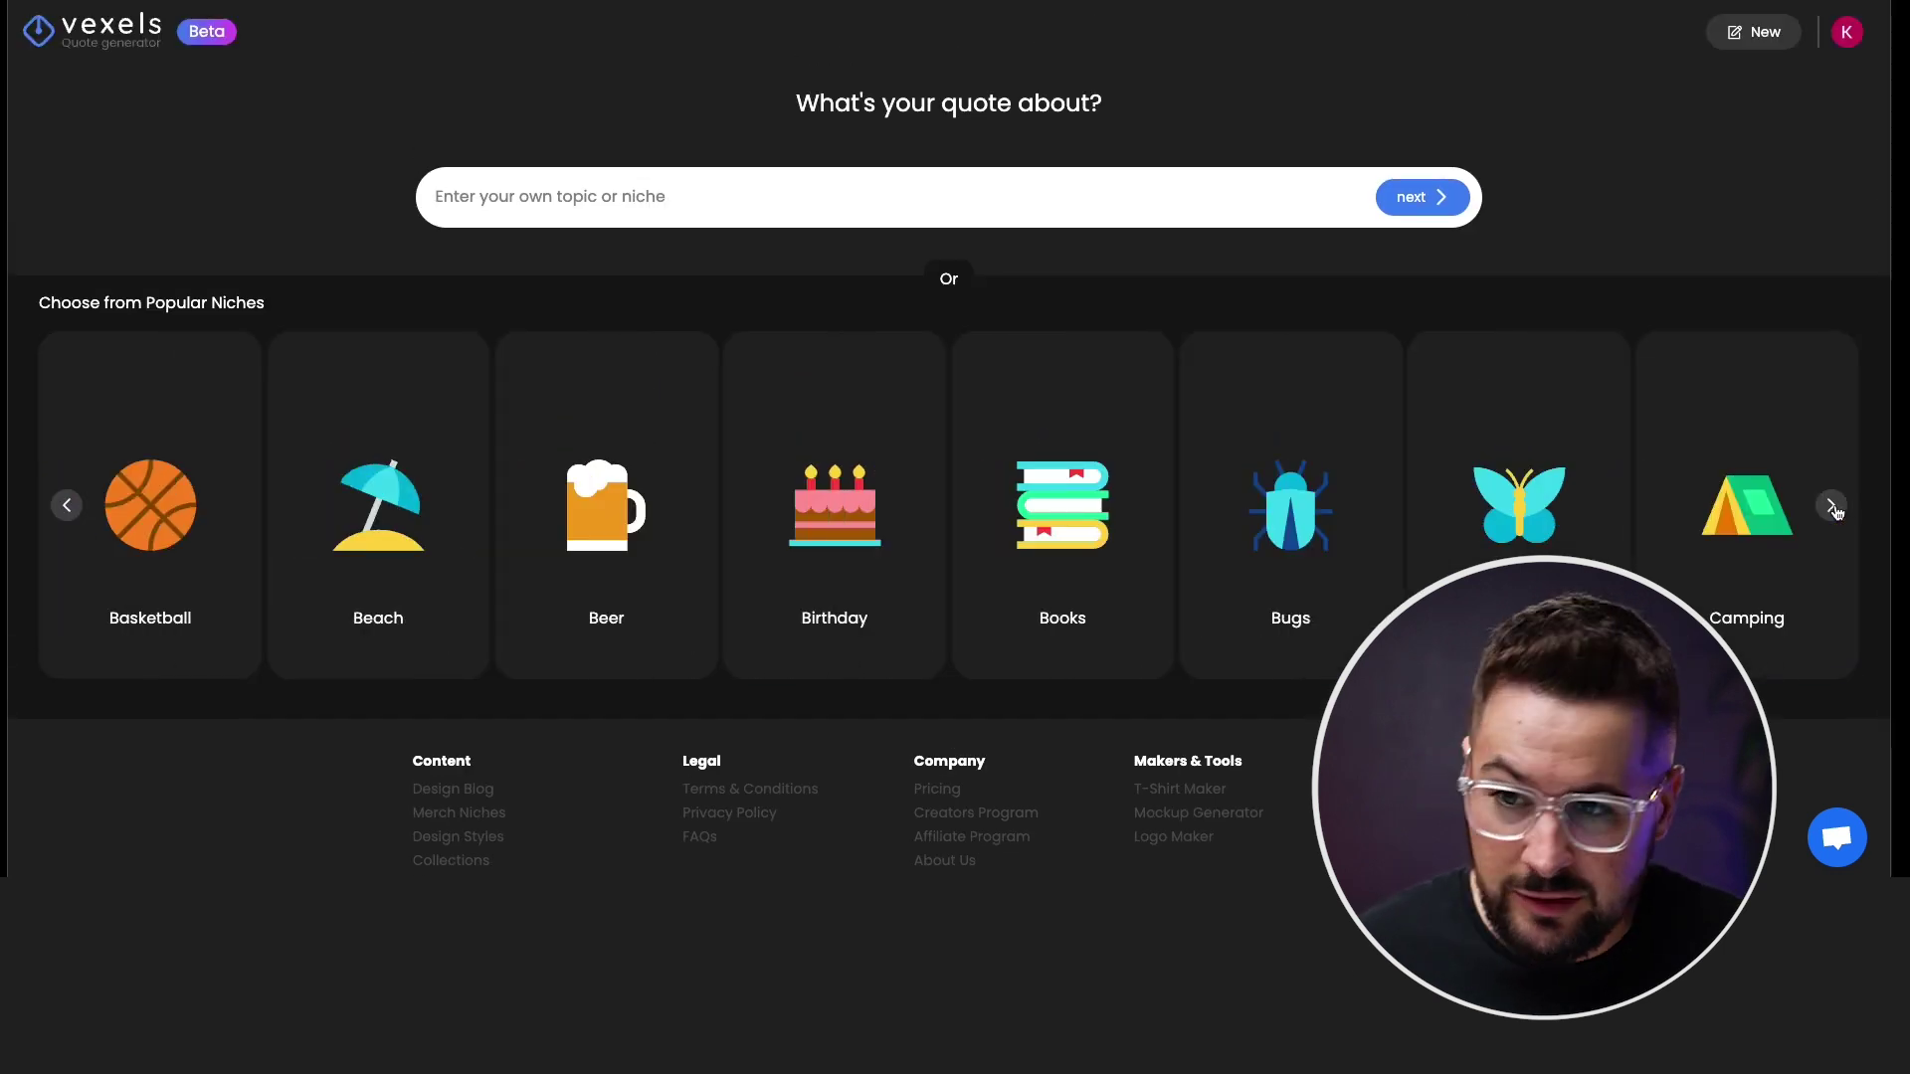
pyautogui.click(572, 198)
pyautogui.write('cats and the beach')
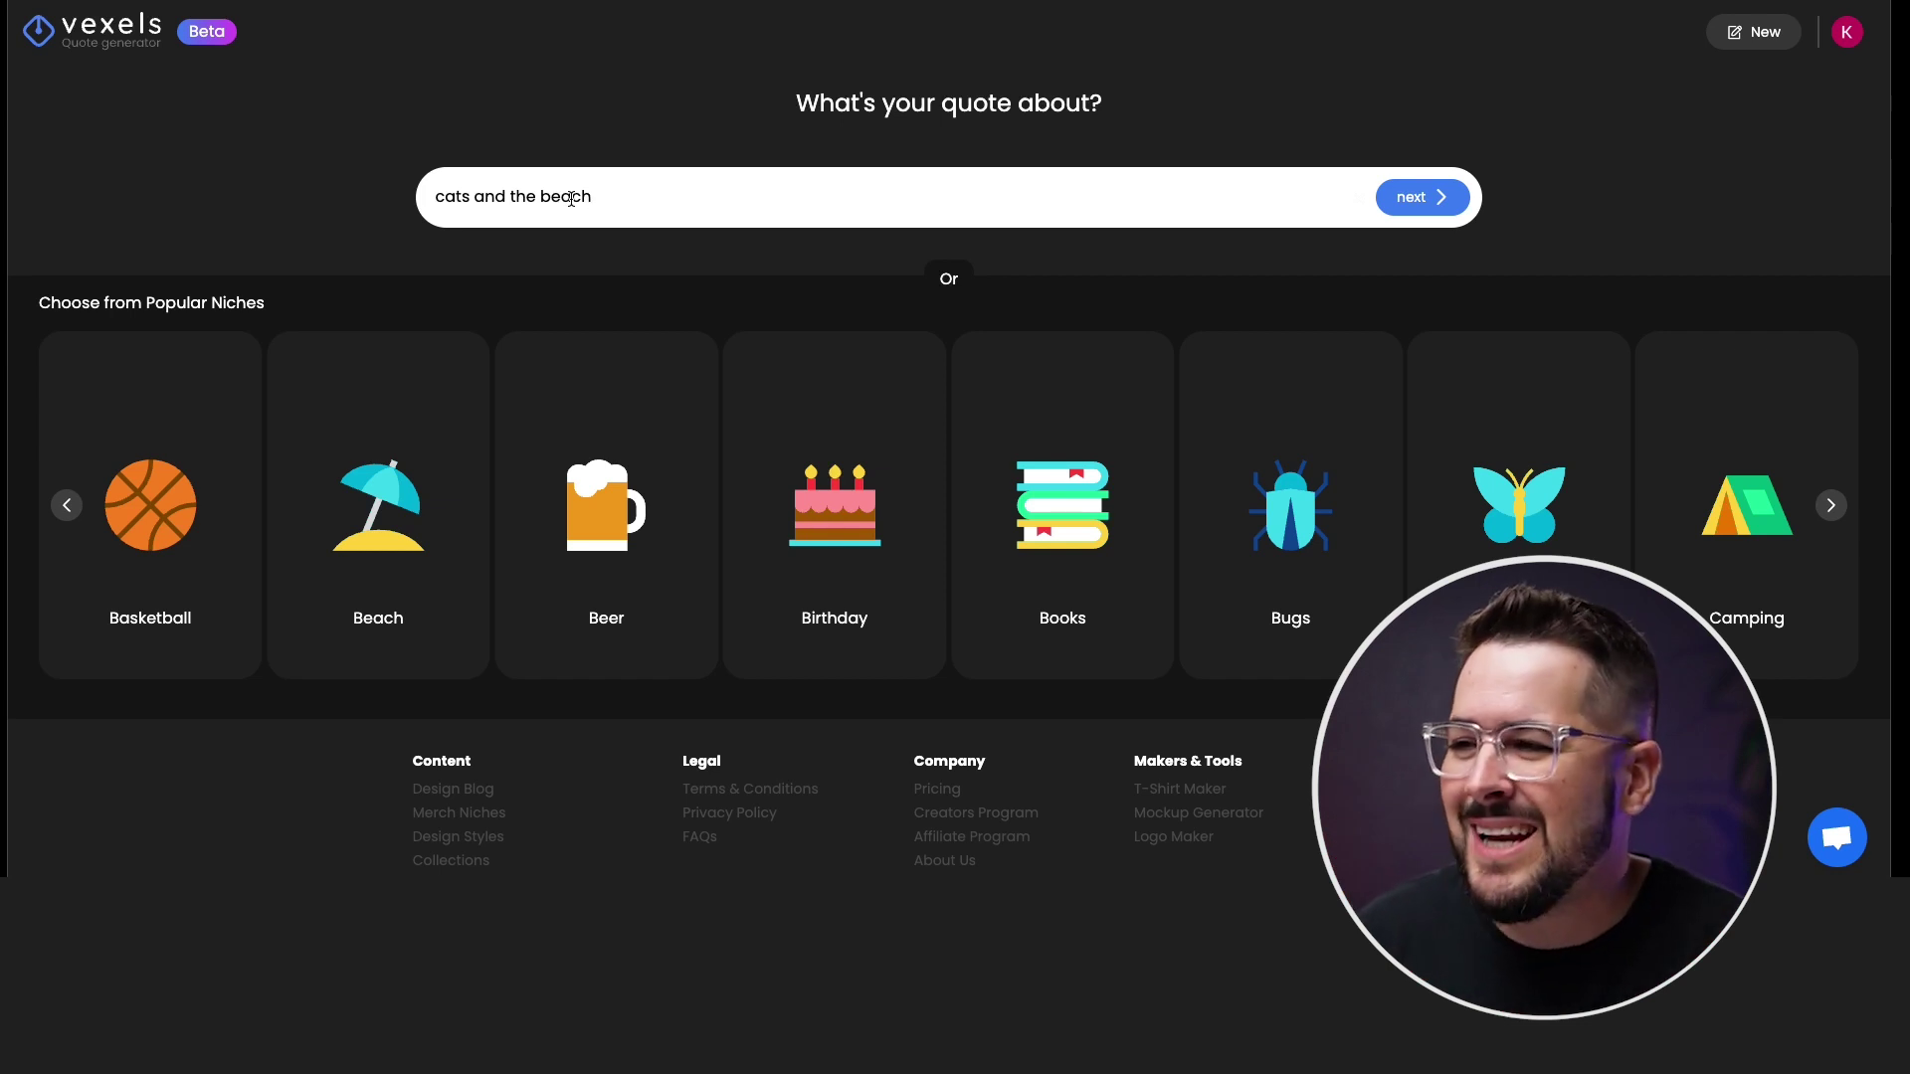
pyautogui.press('Return')
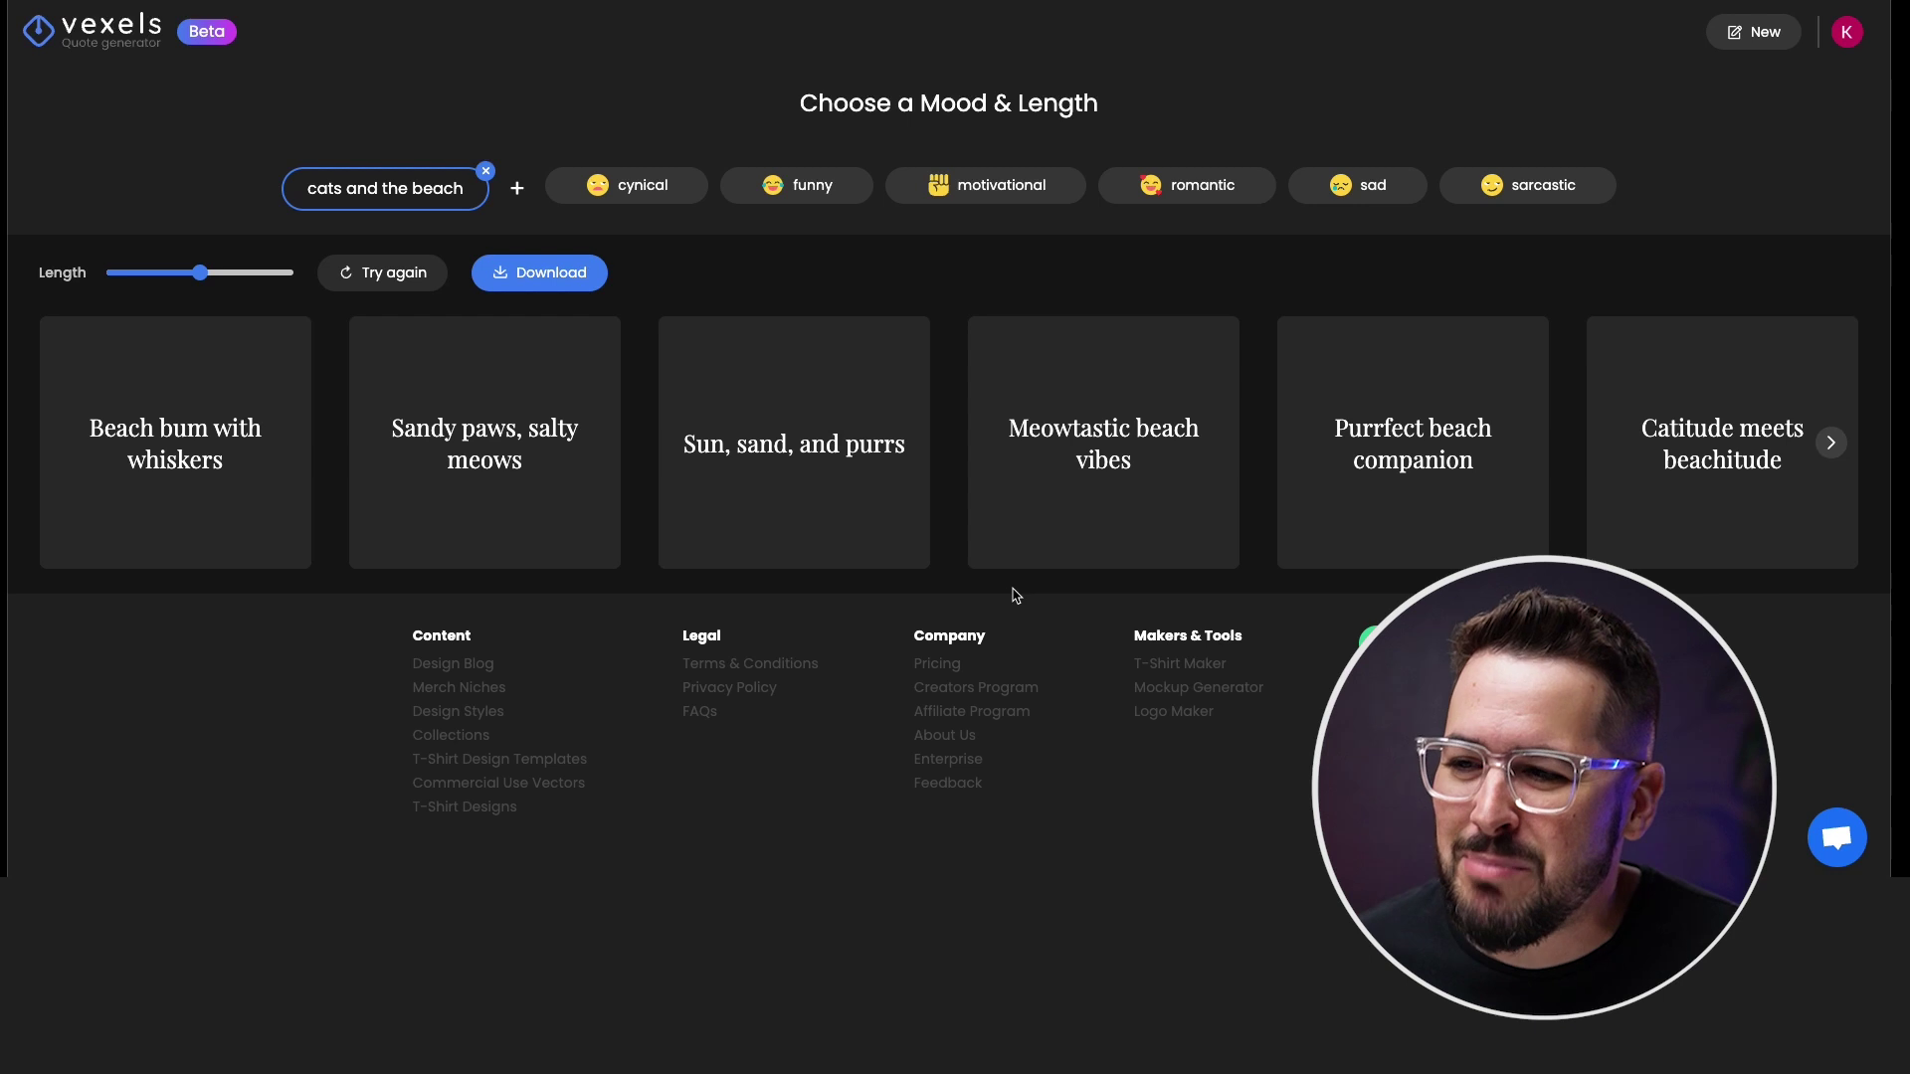
# Browse the first batch of generated quotes about cats and the beach through to its end.
pyautogui.moveTo(1113, 544)
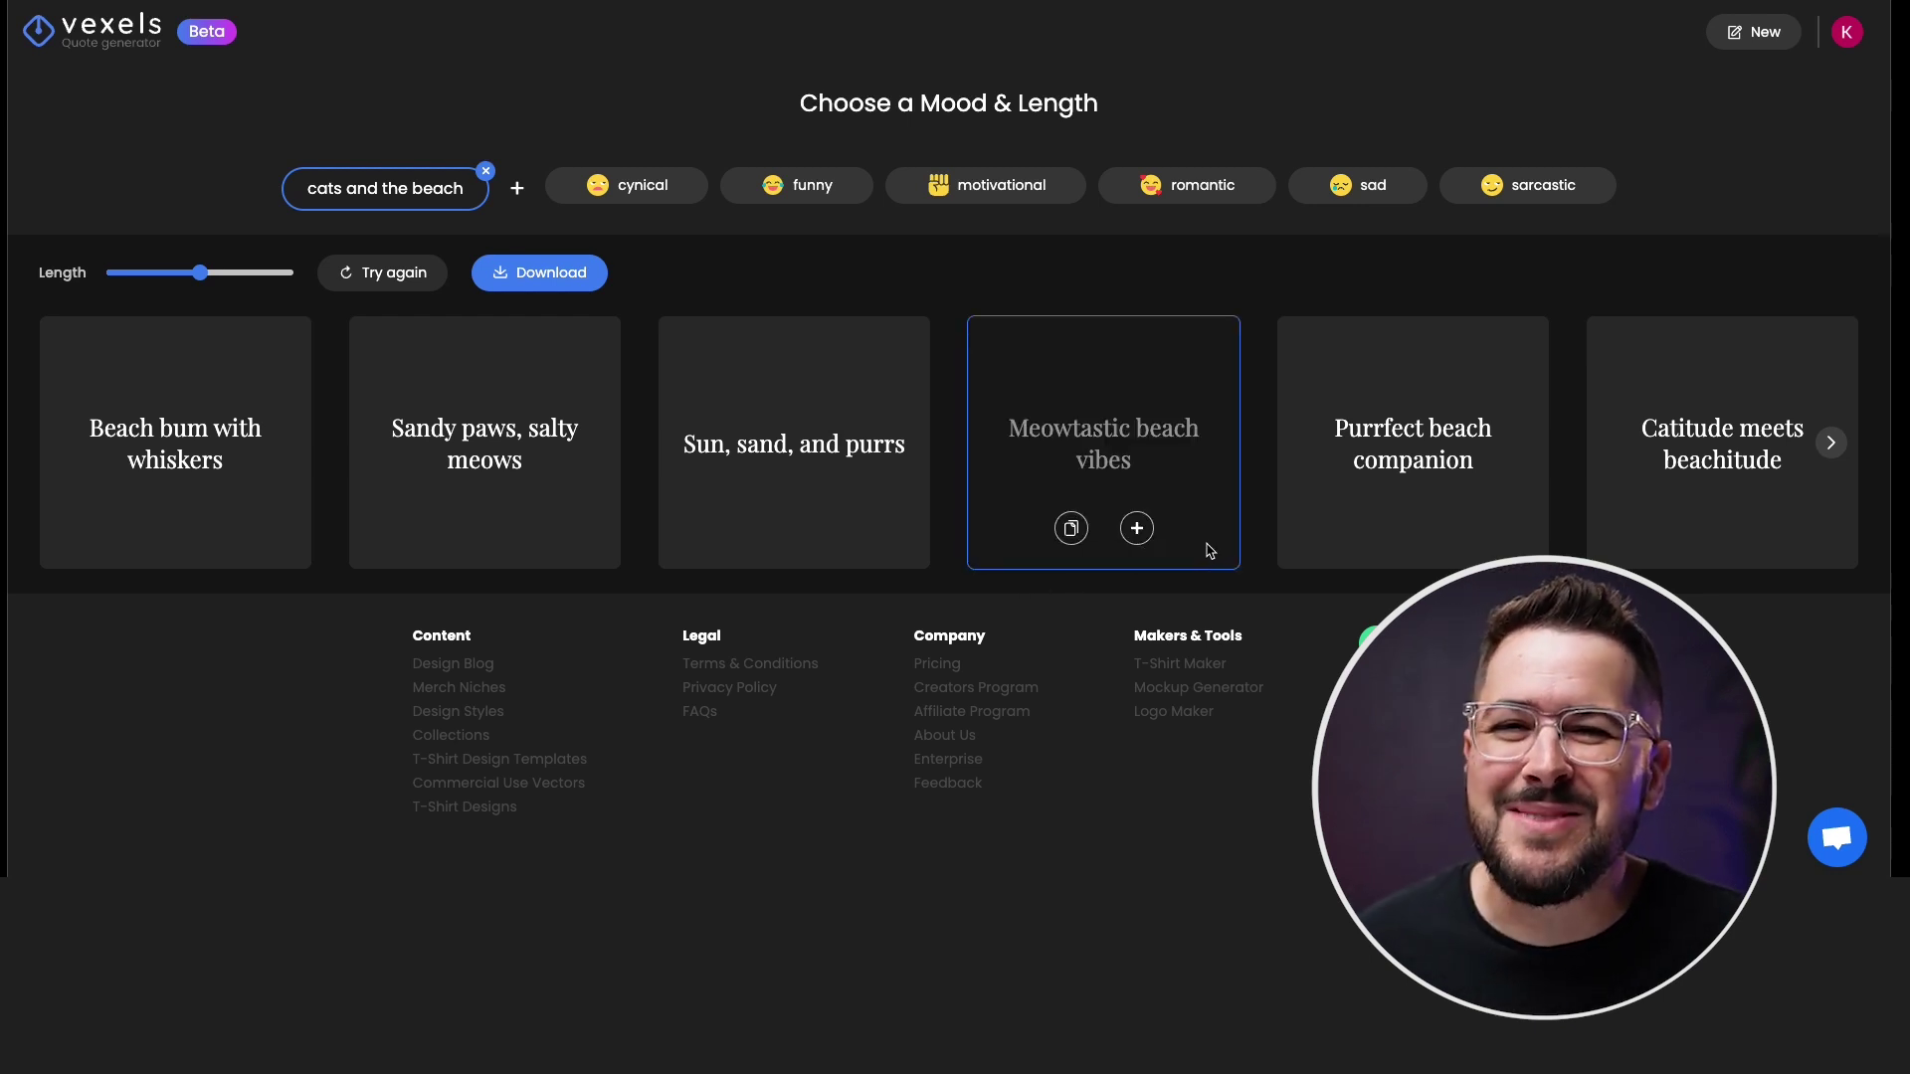
pyautogui.moveTo(1648, 509)
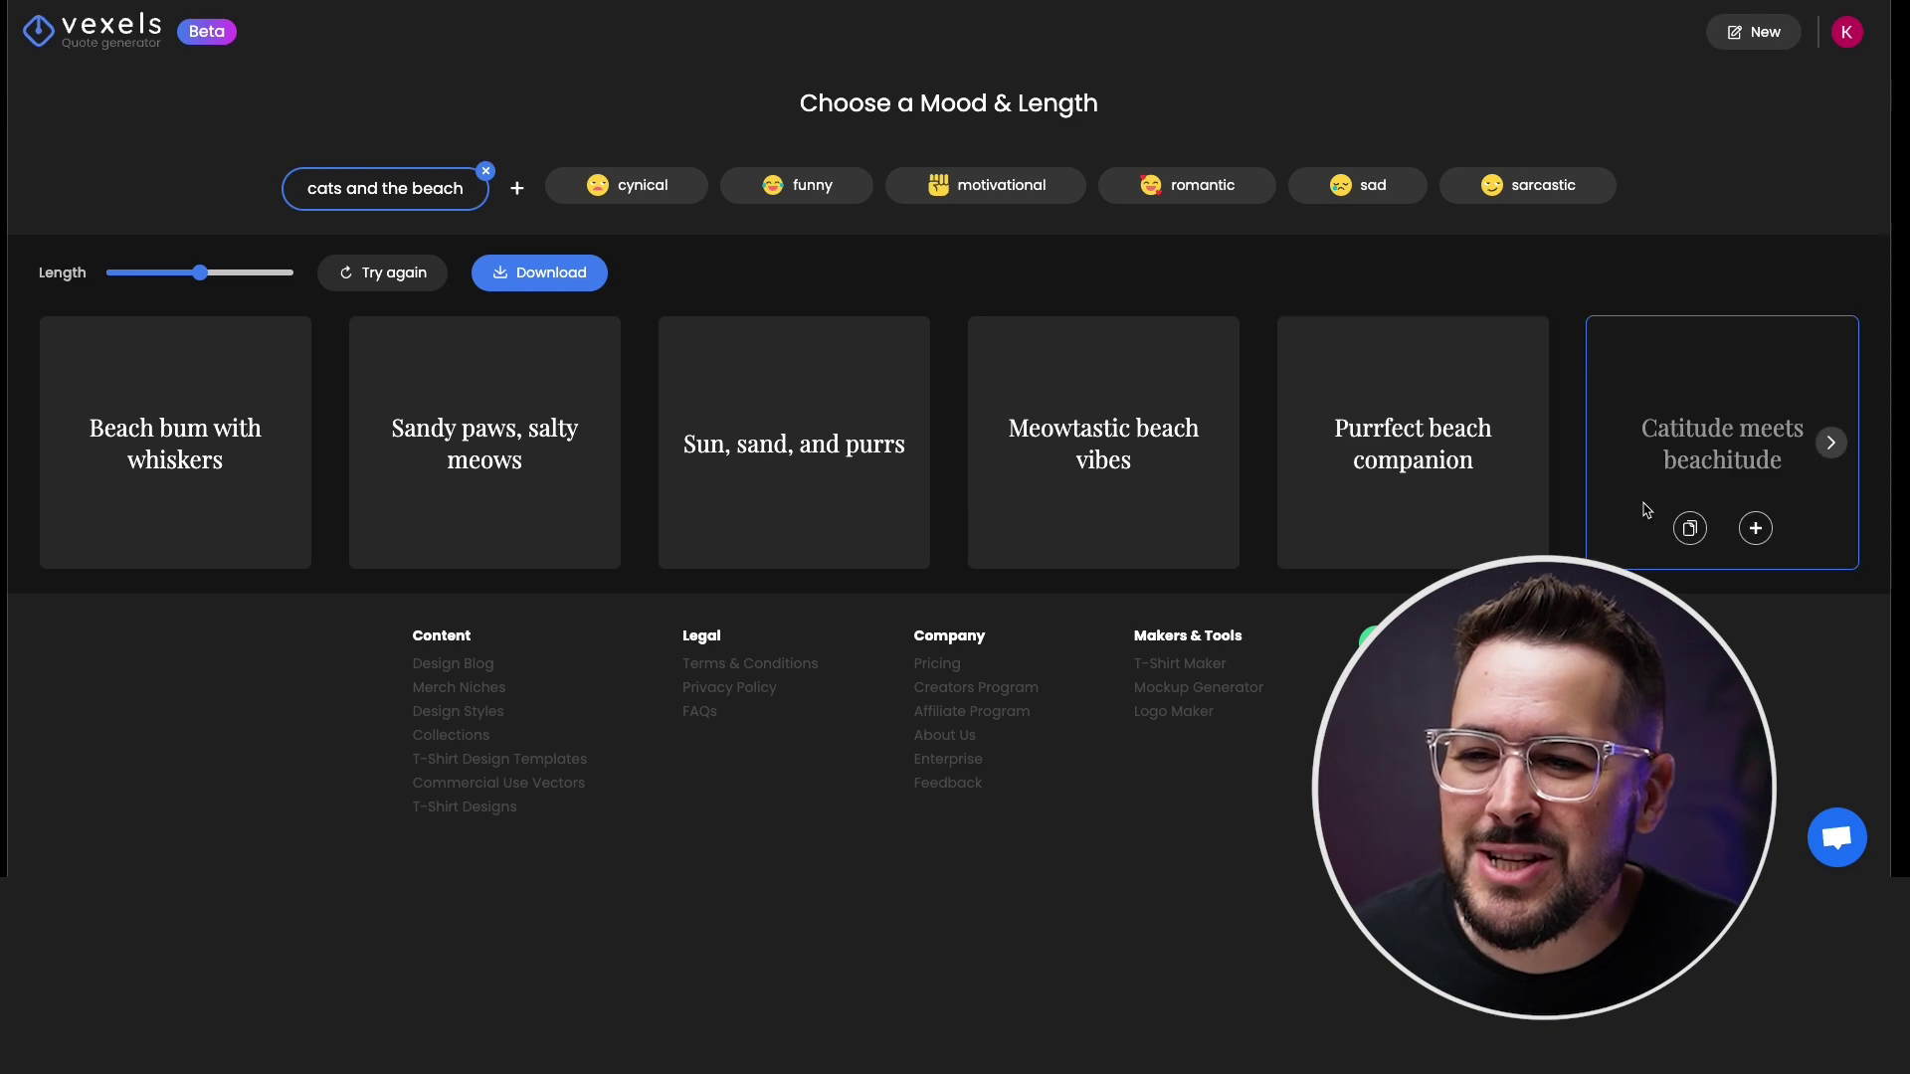
pyautogui.click(1831, 445)
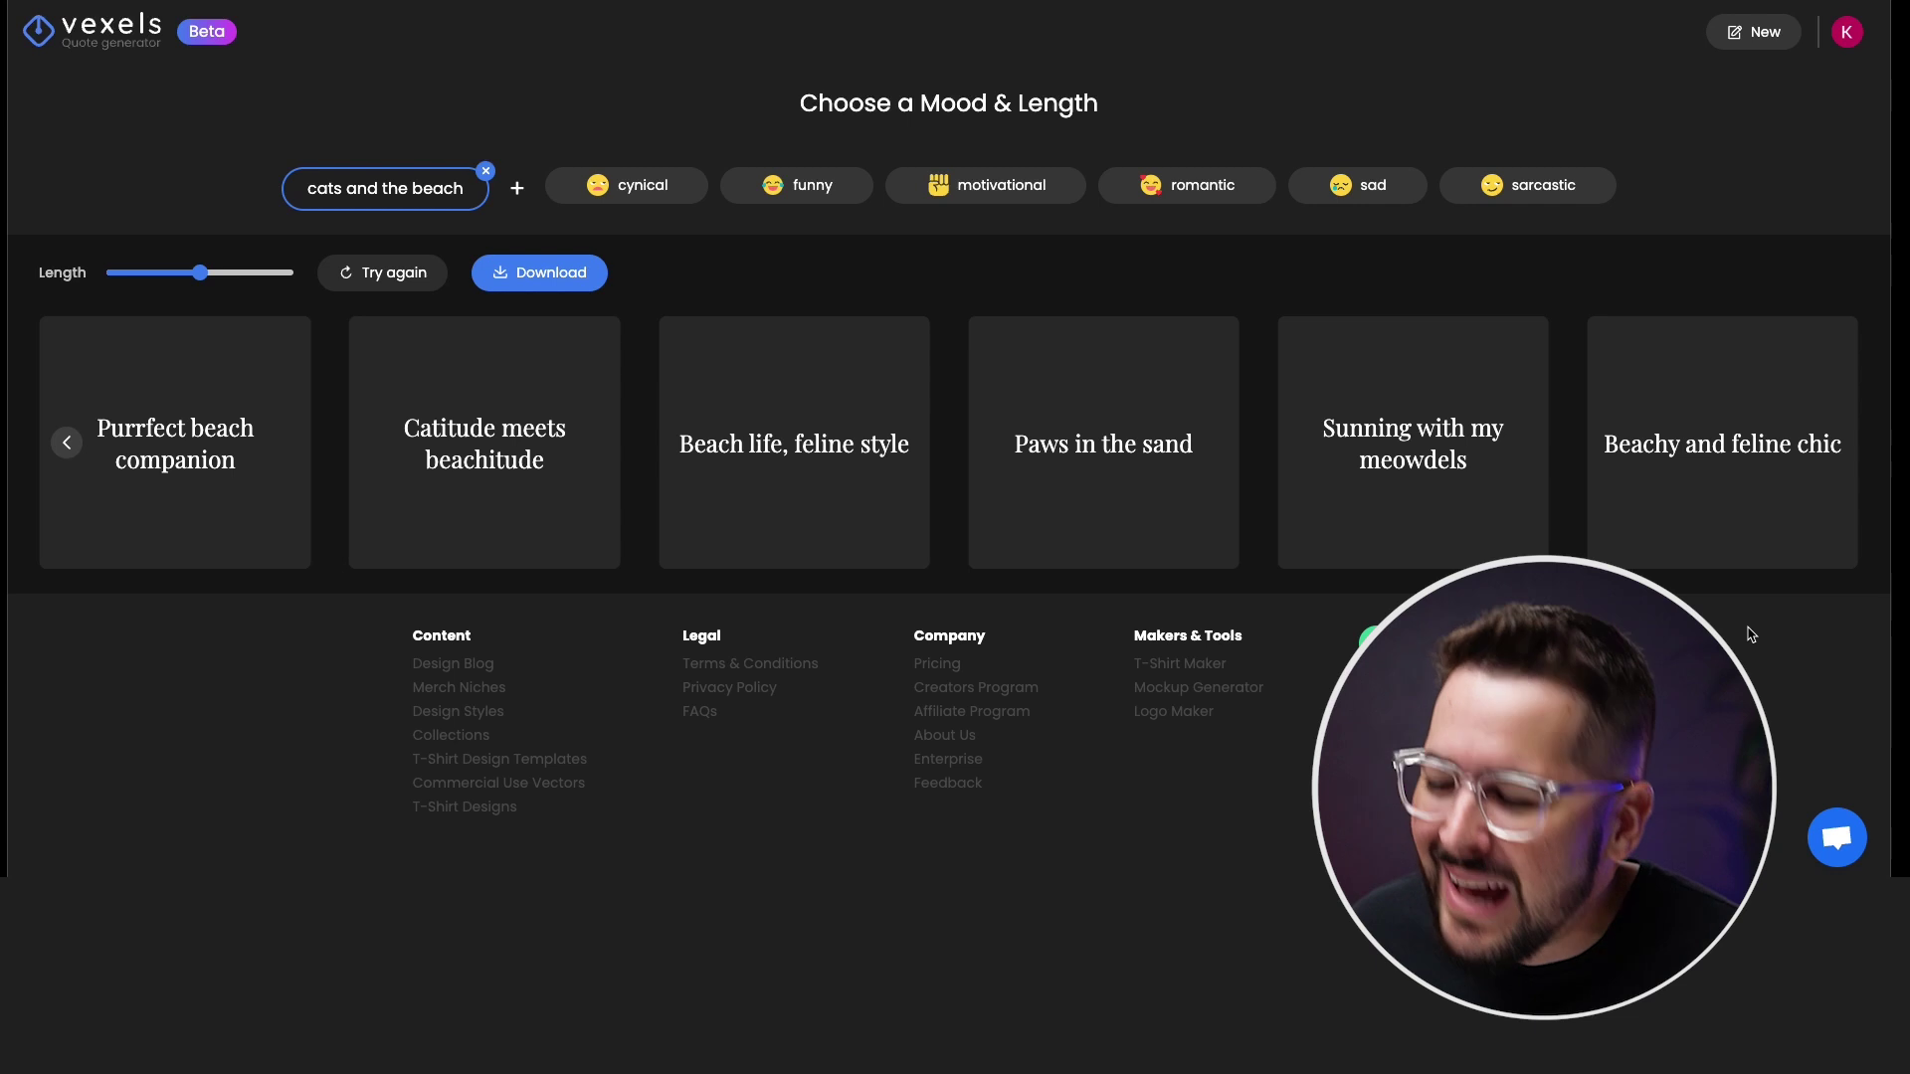
# Generate a fresh batch of quotes for the same topic and view it from the beginning.
pyautogui.moveTo(573, 331)
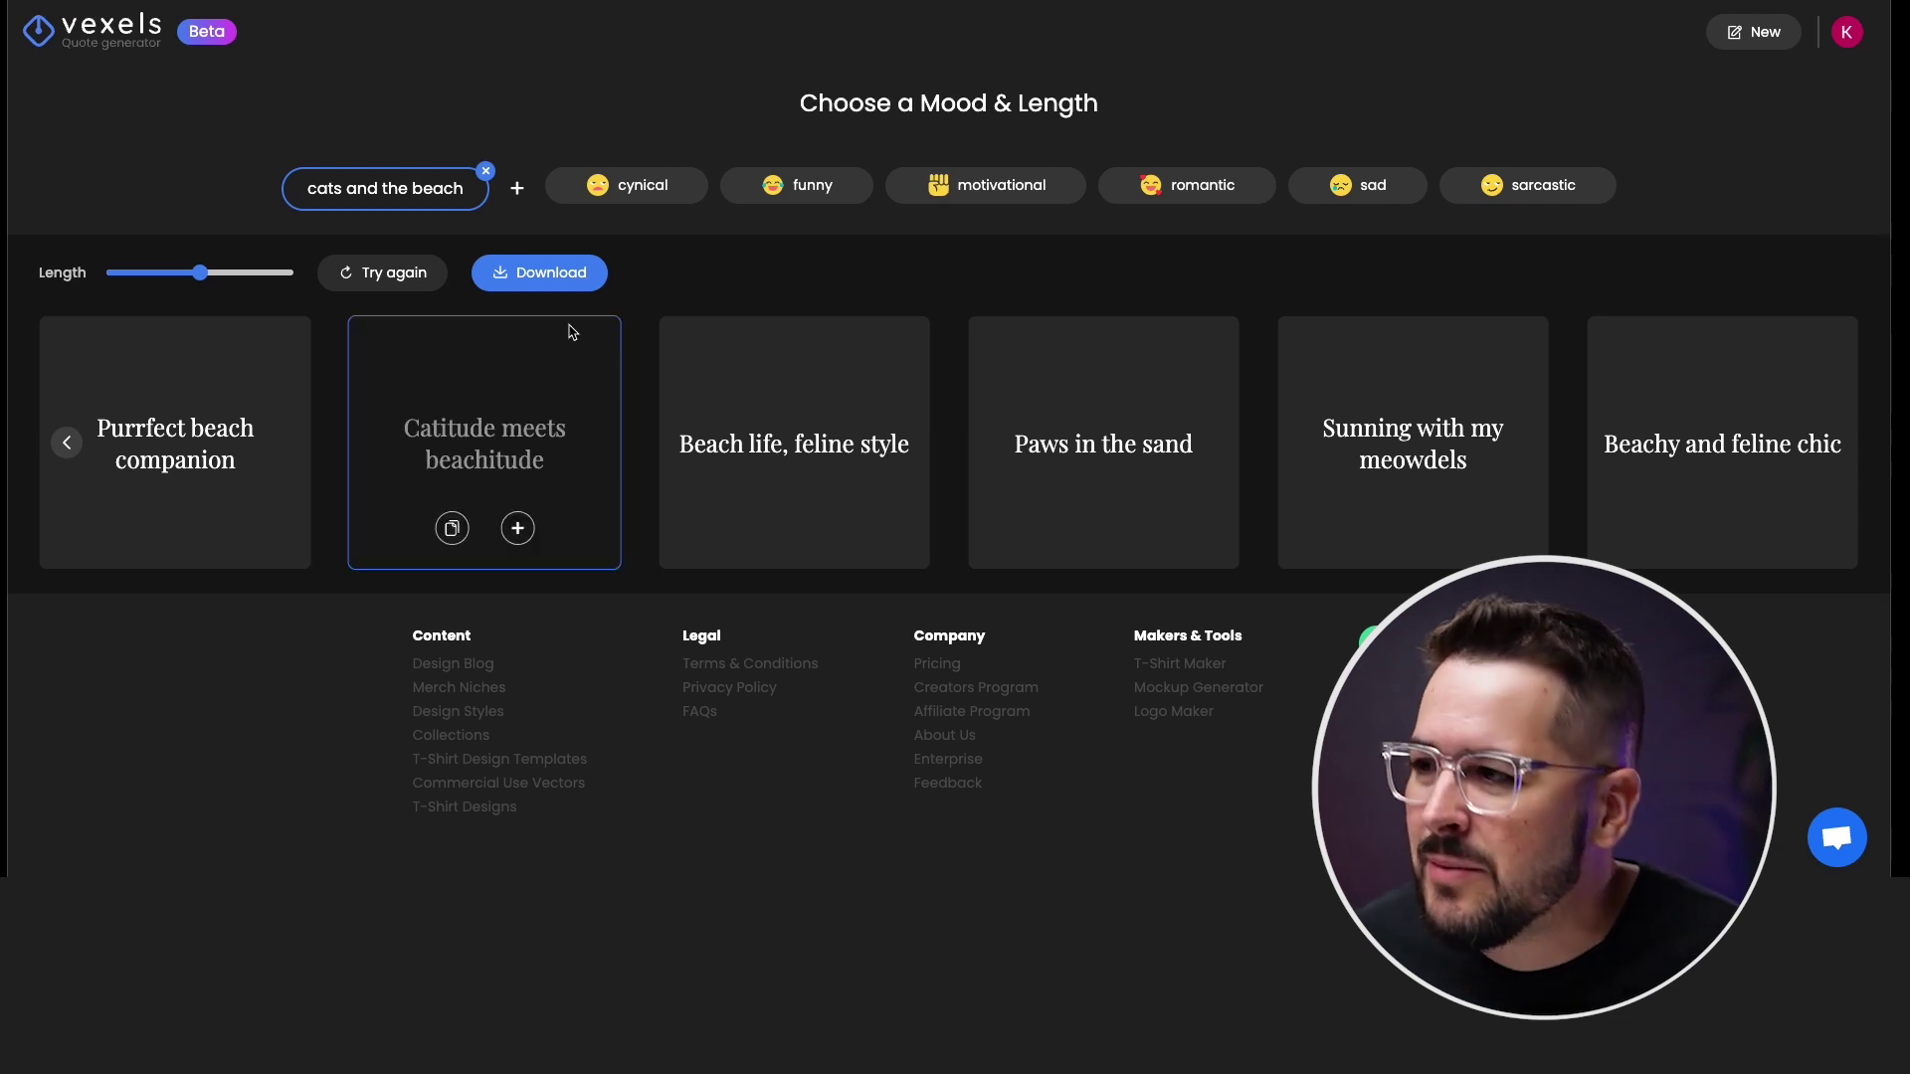
pyautogui.click(379, 284)
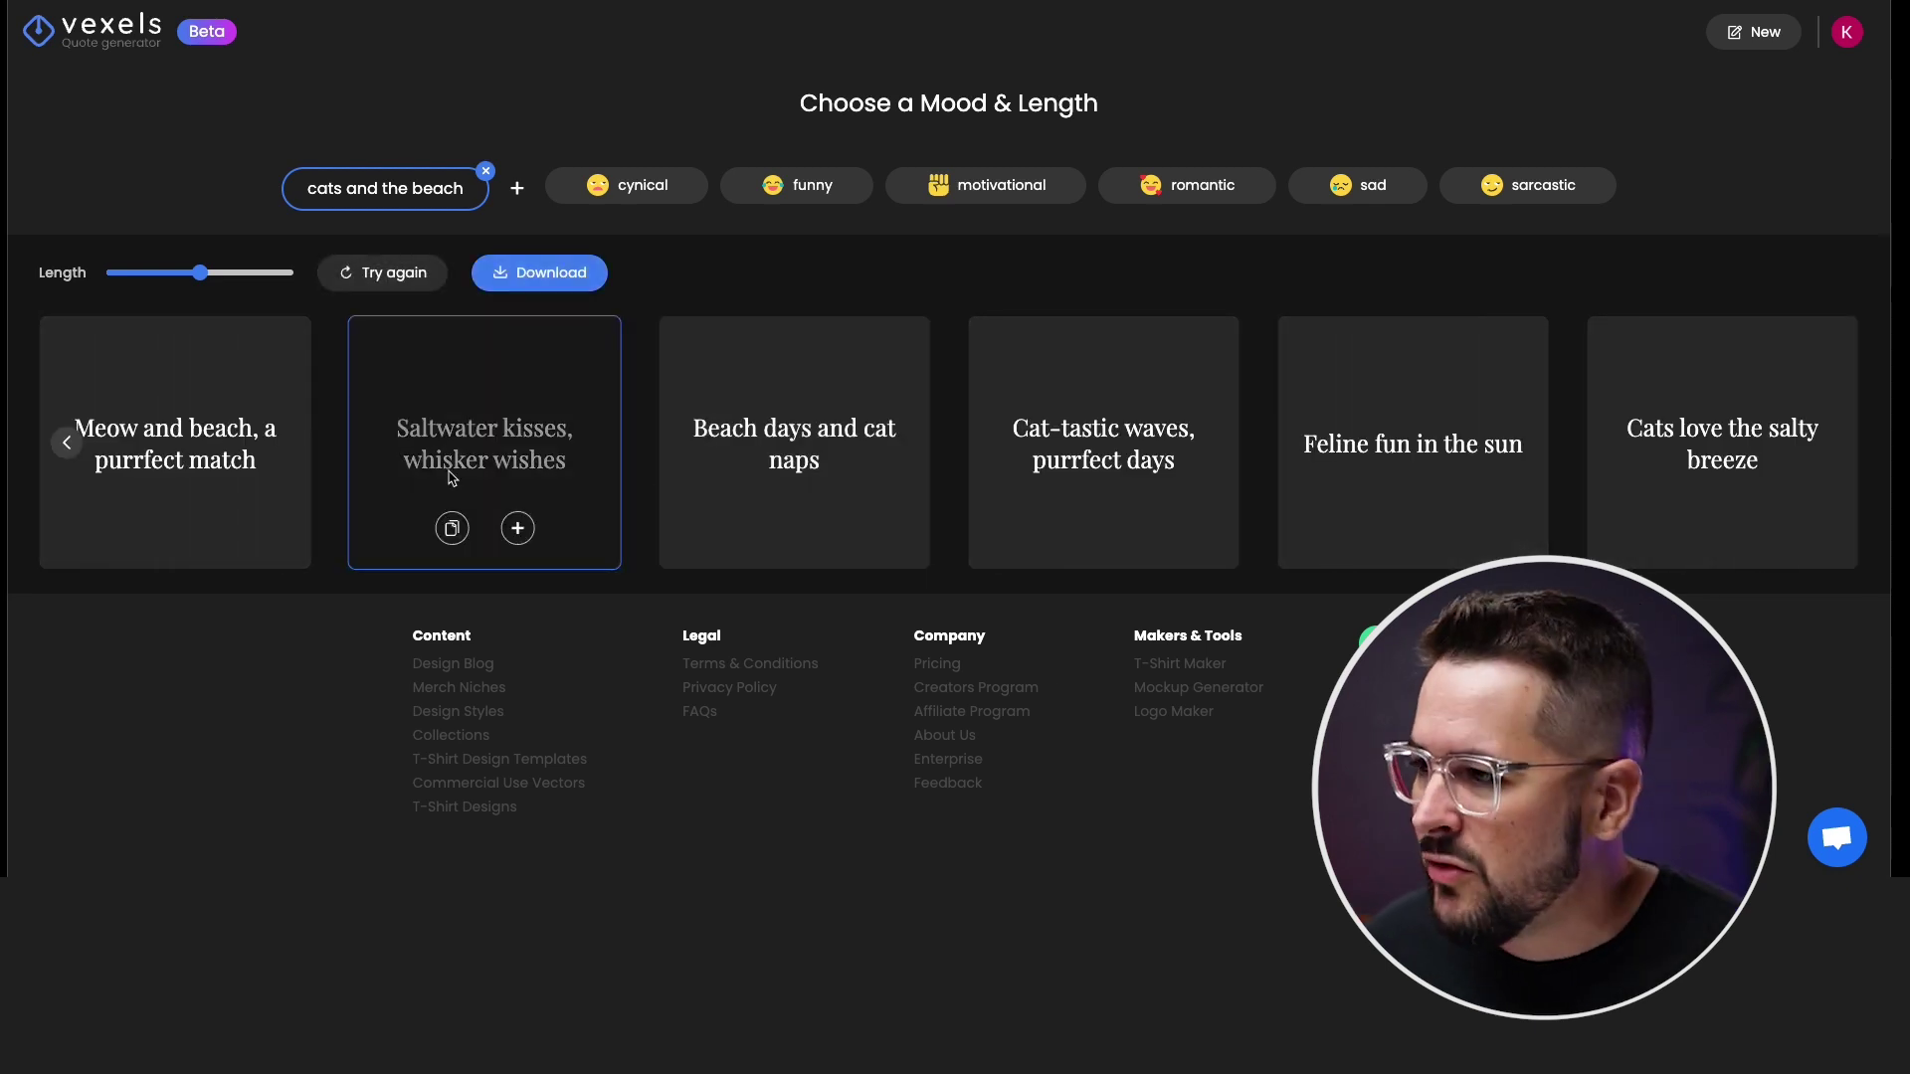
pyautogui.click(66, 444)
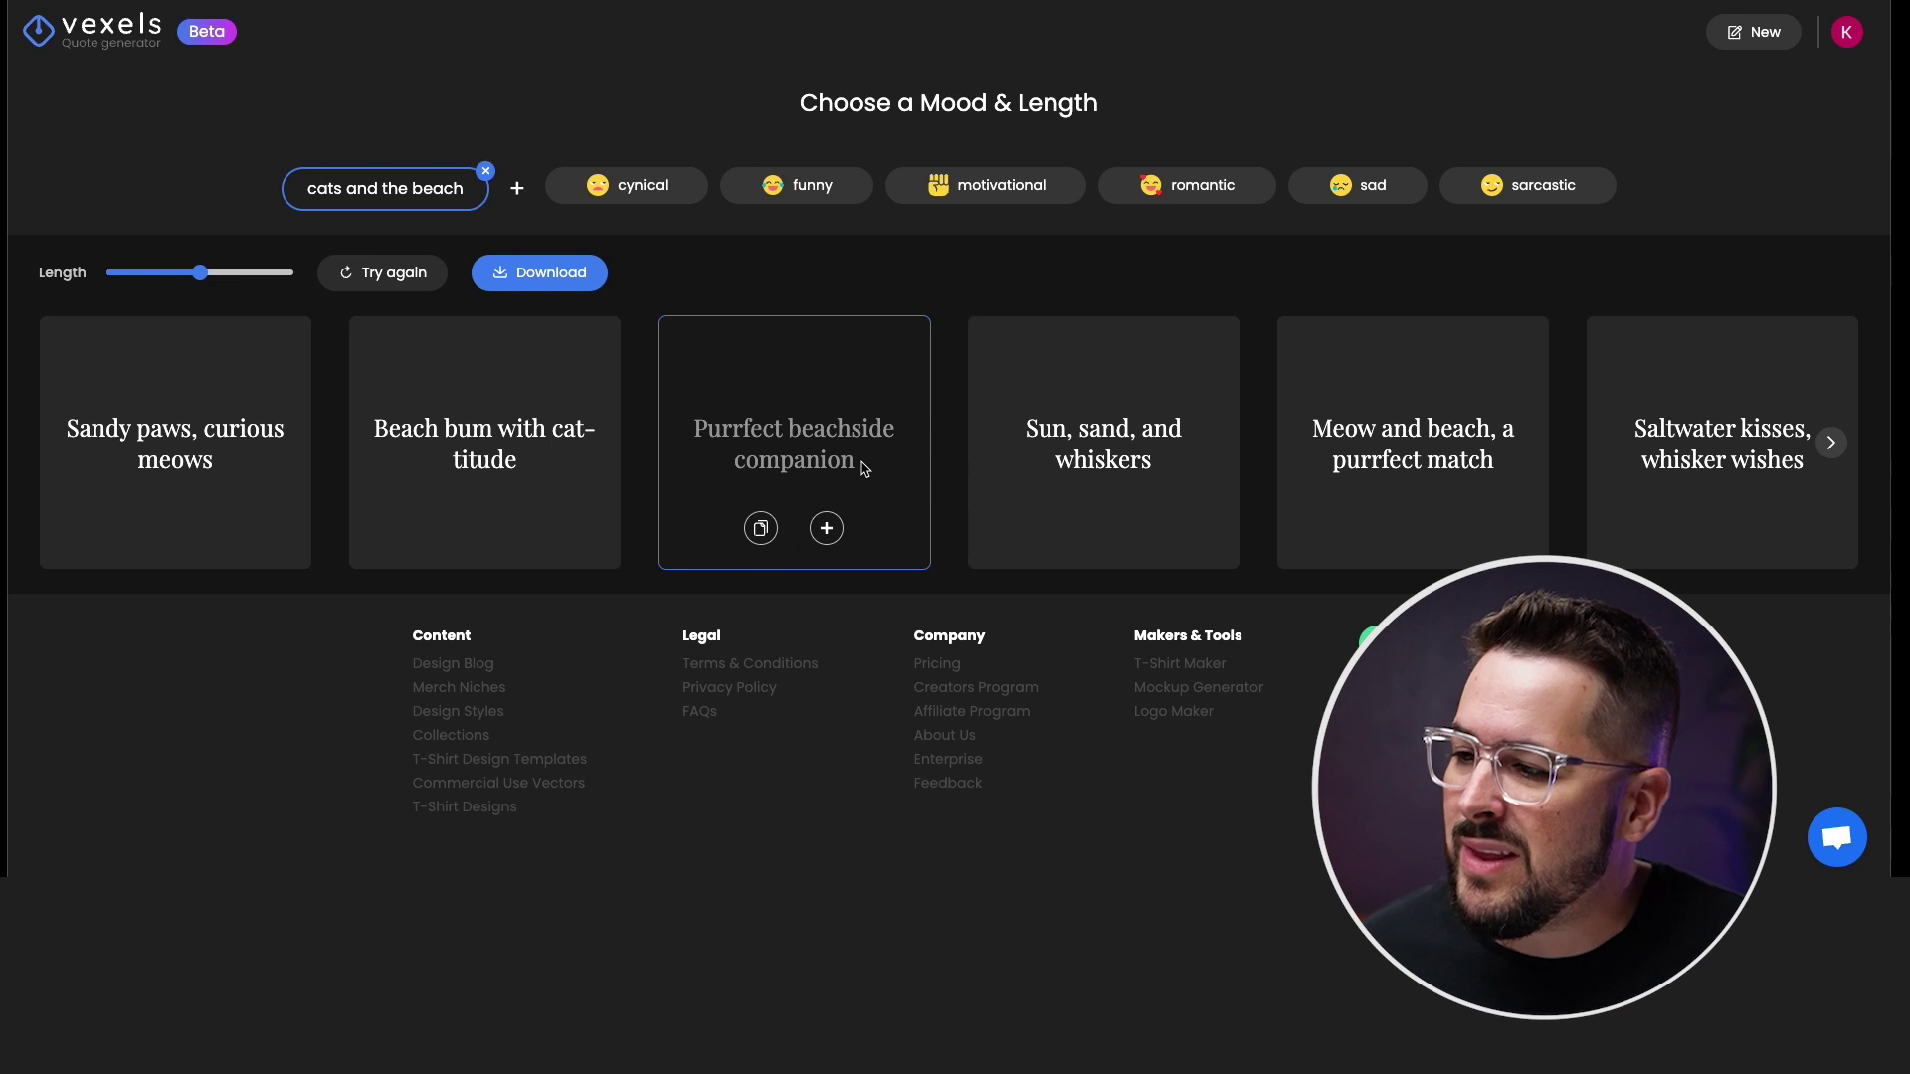
# Generate quotes at the shortest length setting, and return the quote length to medium.
pyautogui.moveTo(201, 282)
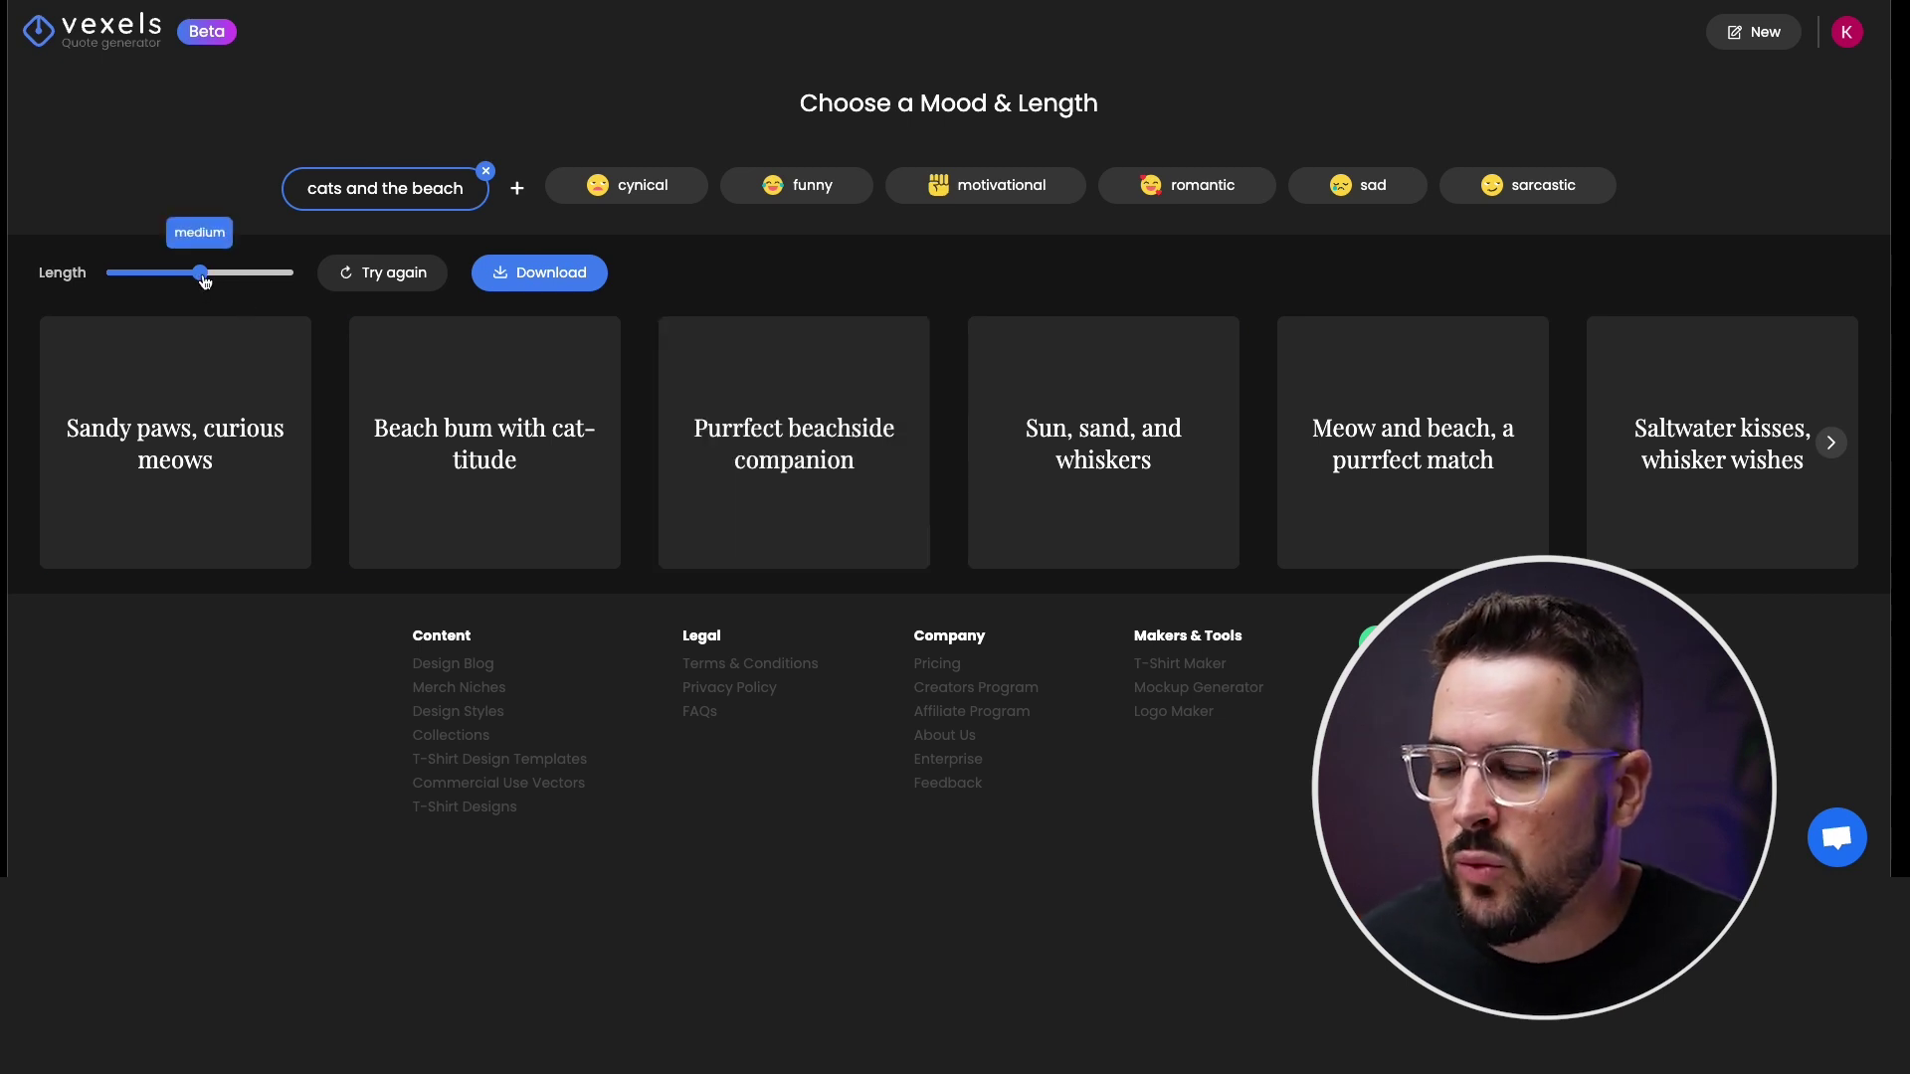
pyautogui.moveTo(202, 281); pyautogui.dragTo(130, 284)
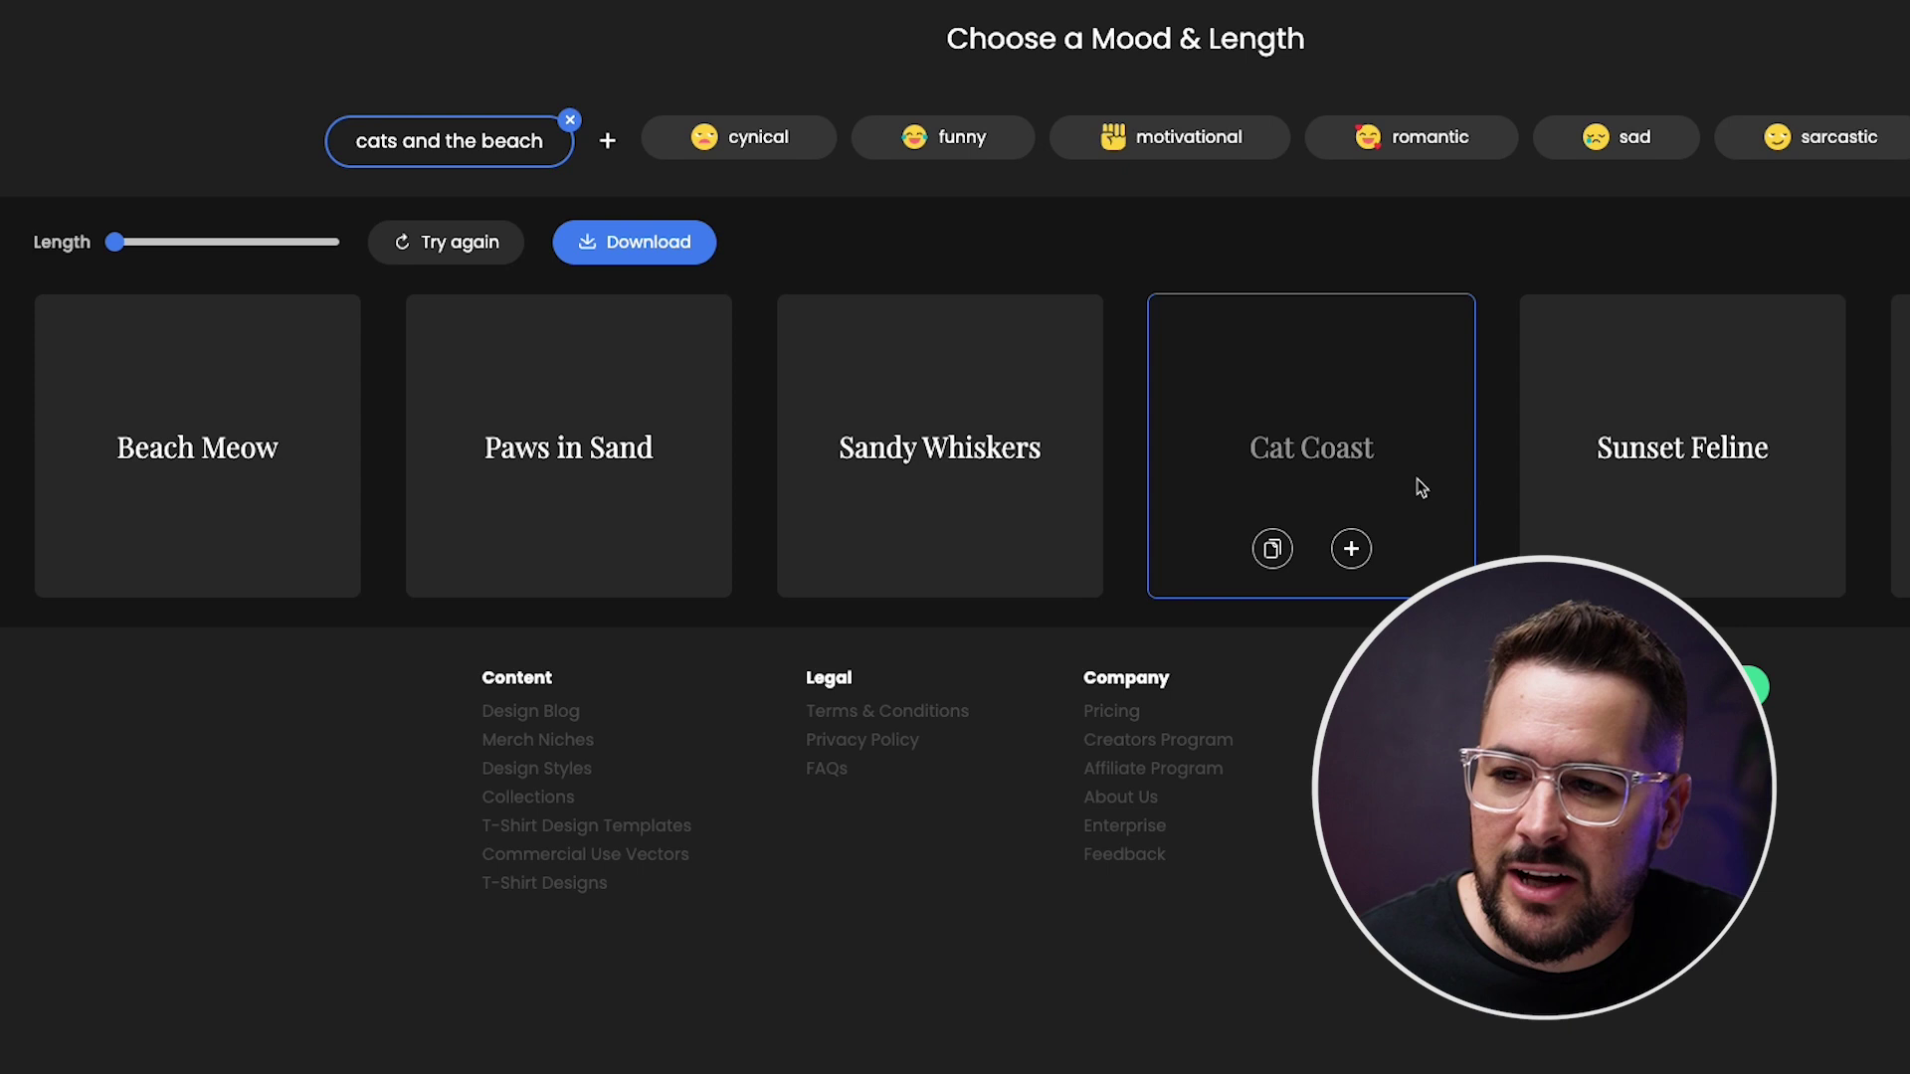
pyautogui.moveTo(123, 248)
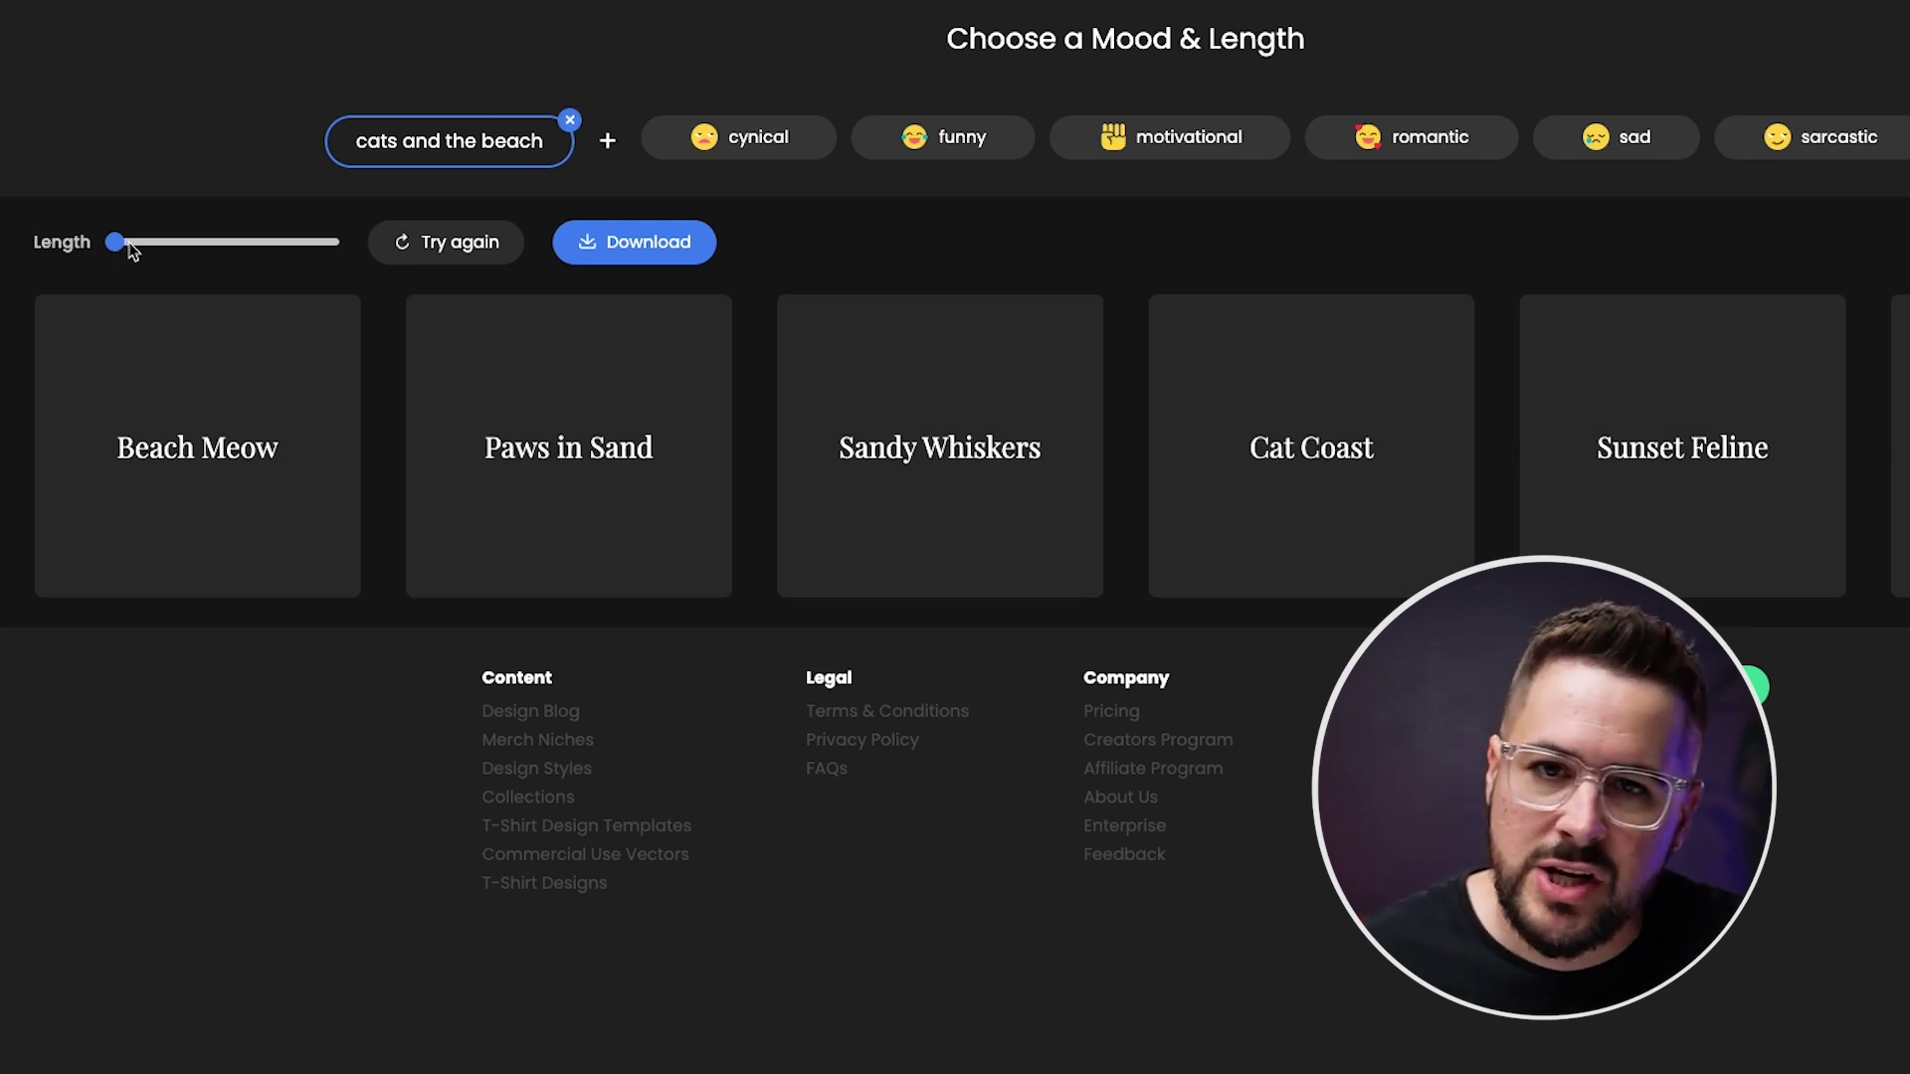
pyautogui.moveTo(117, 243); pyautogui.dragTo(227, 243)
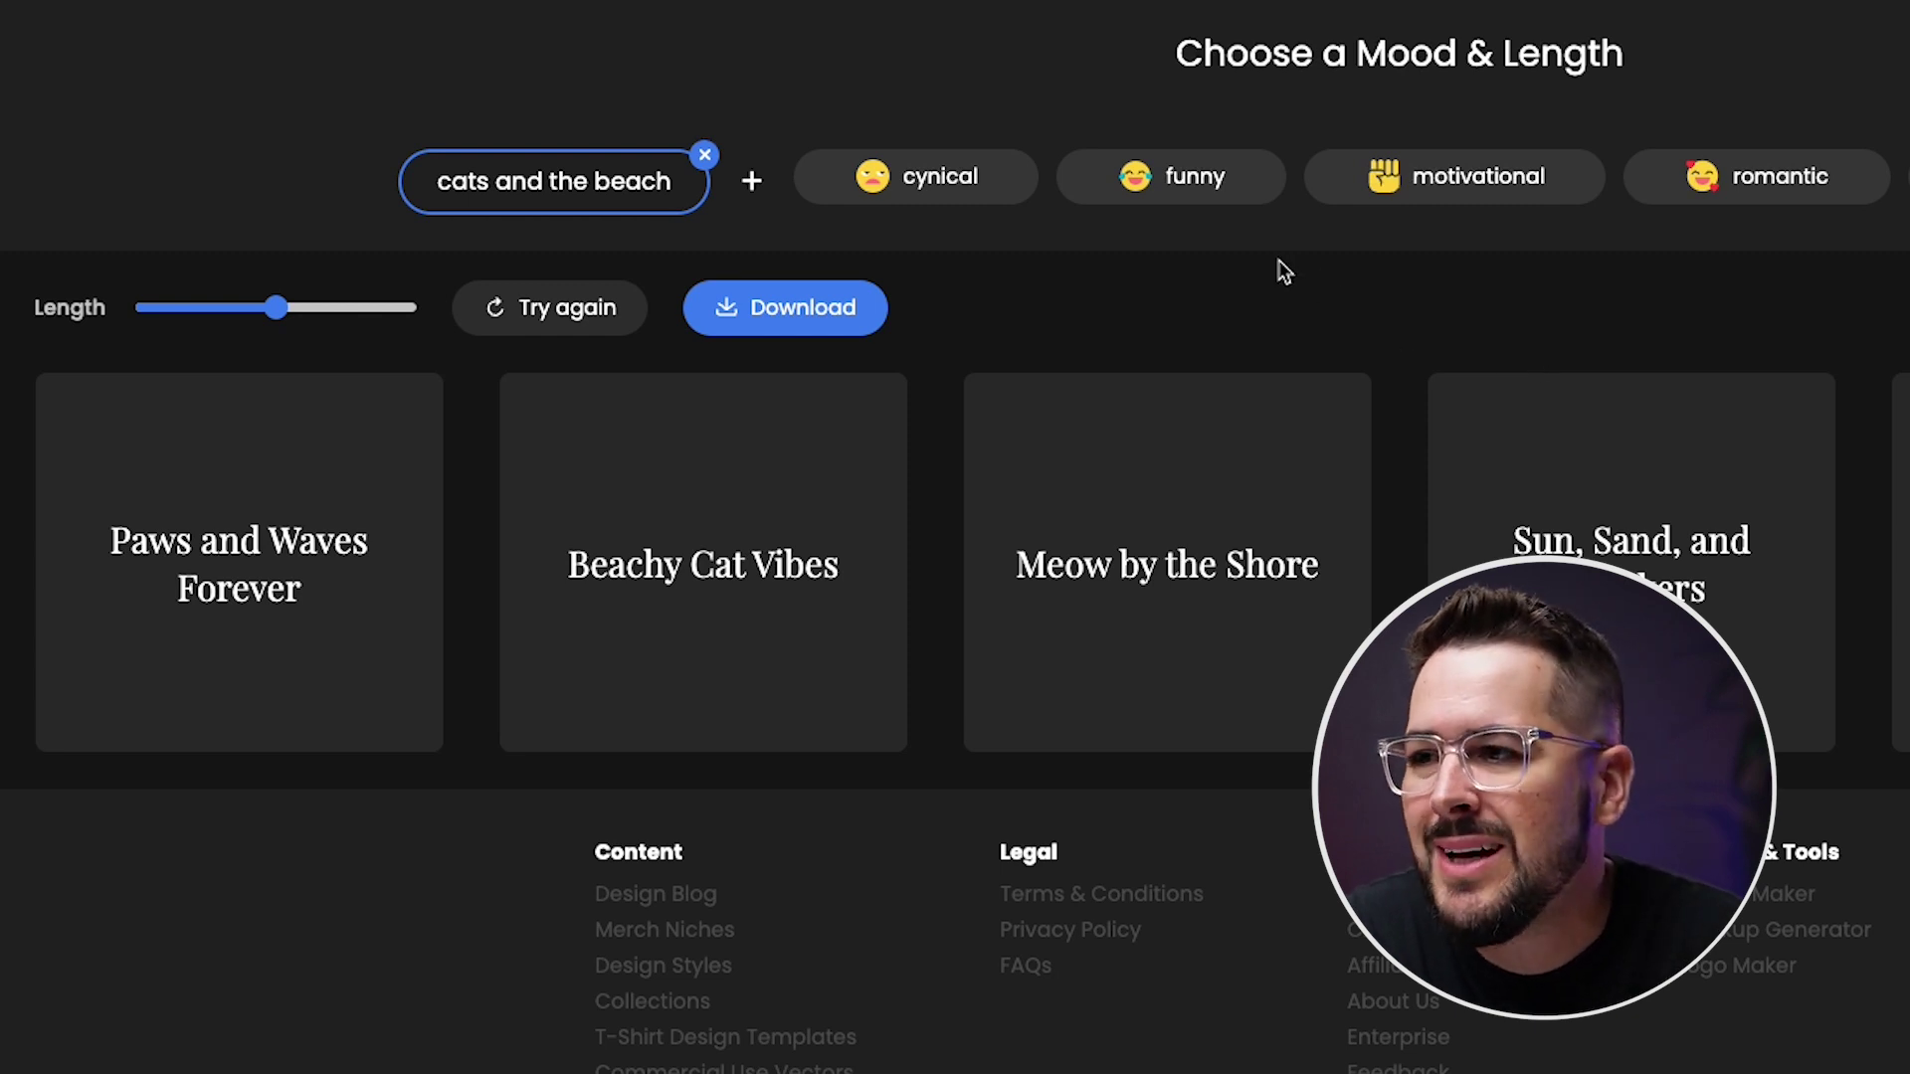
# Apply the funny mood to the cats and the beach quotes and browse the rest of the batch.
pyautogui.click(1242, 197)
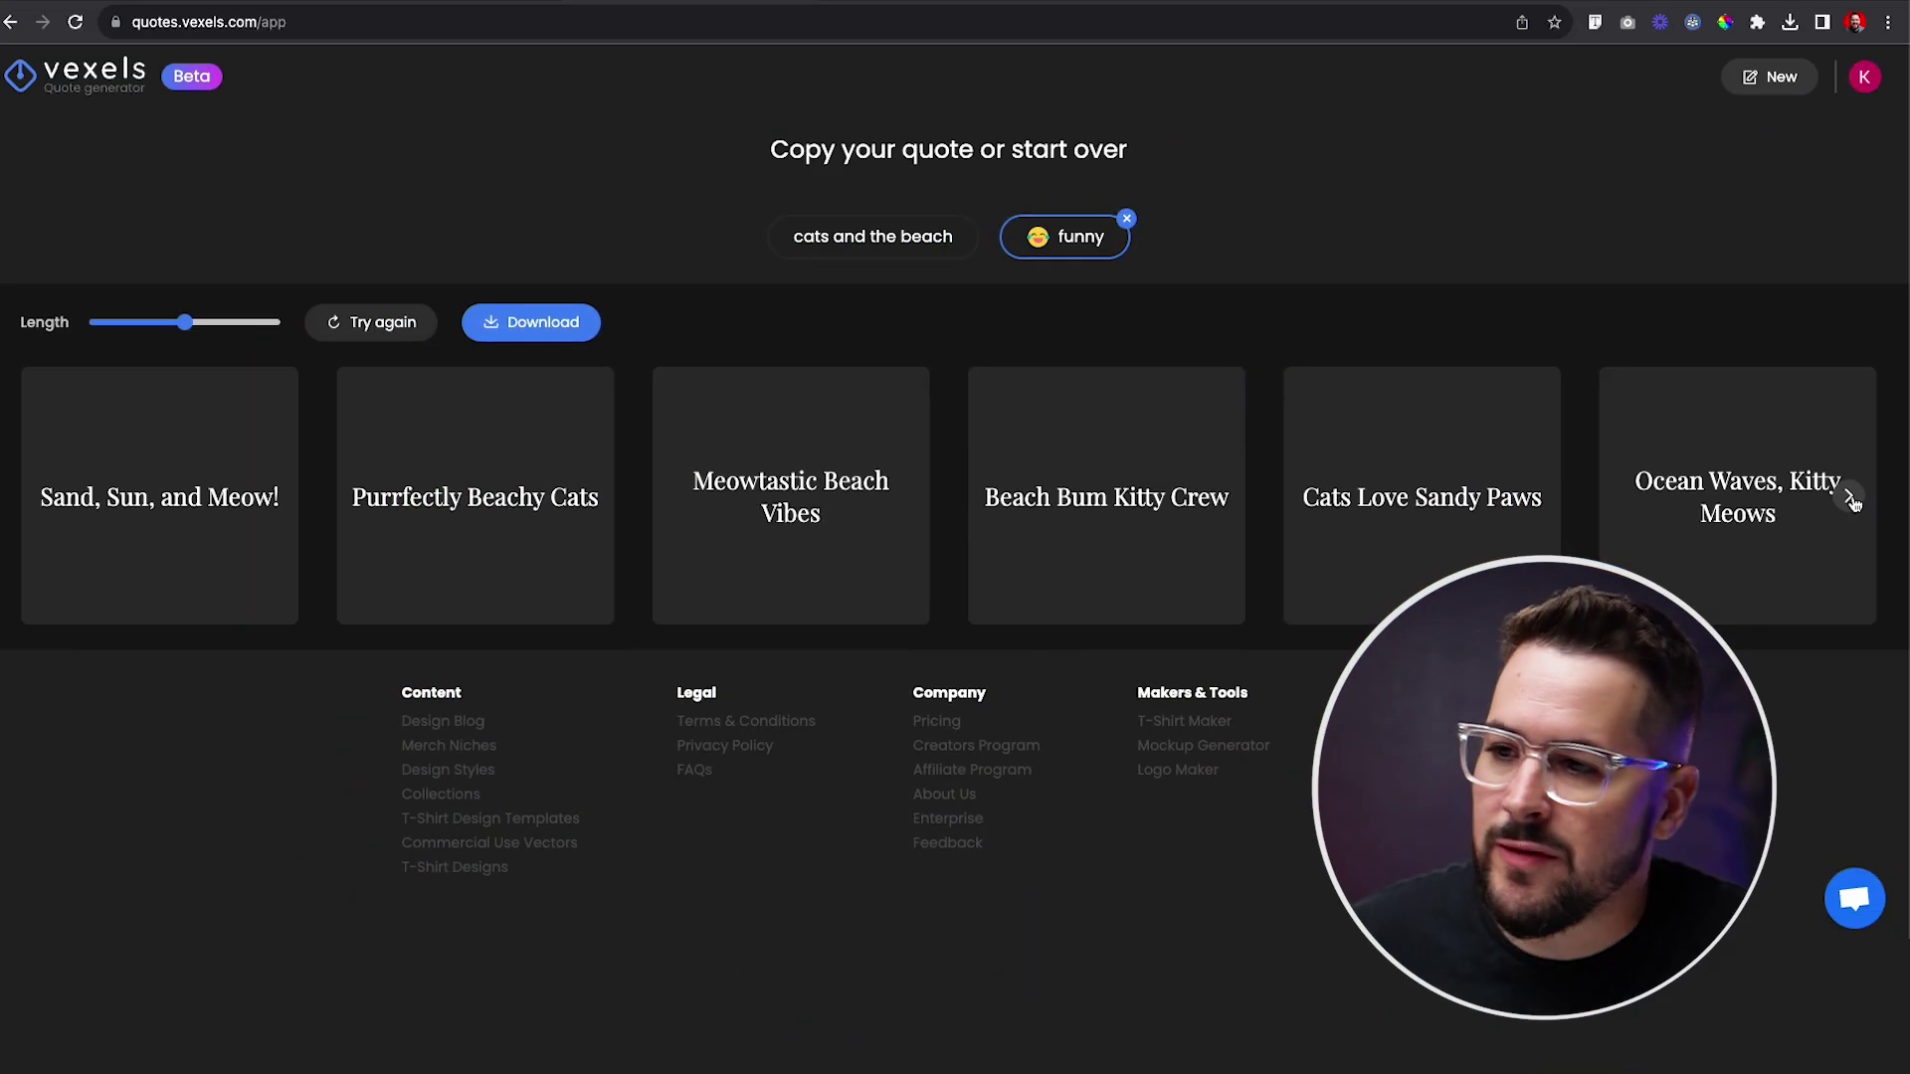
pyautogui.click(1856, 503)
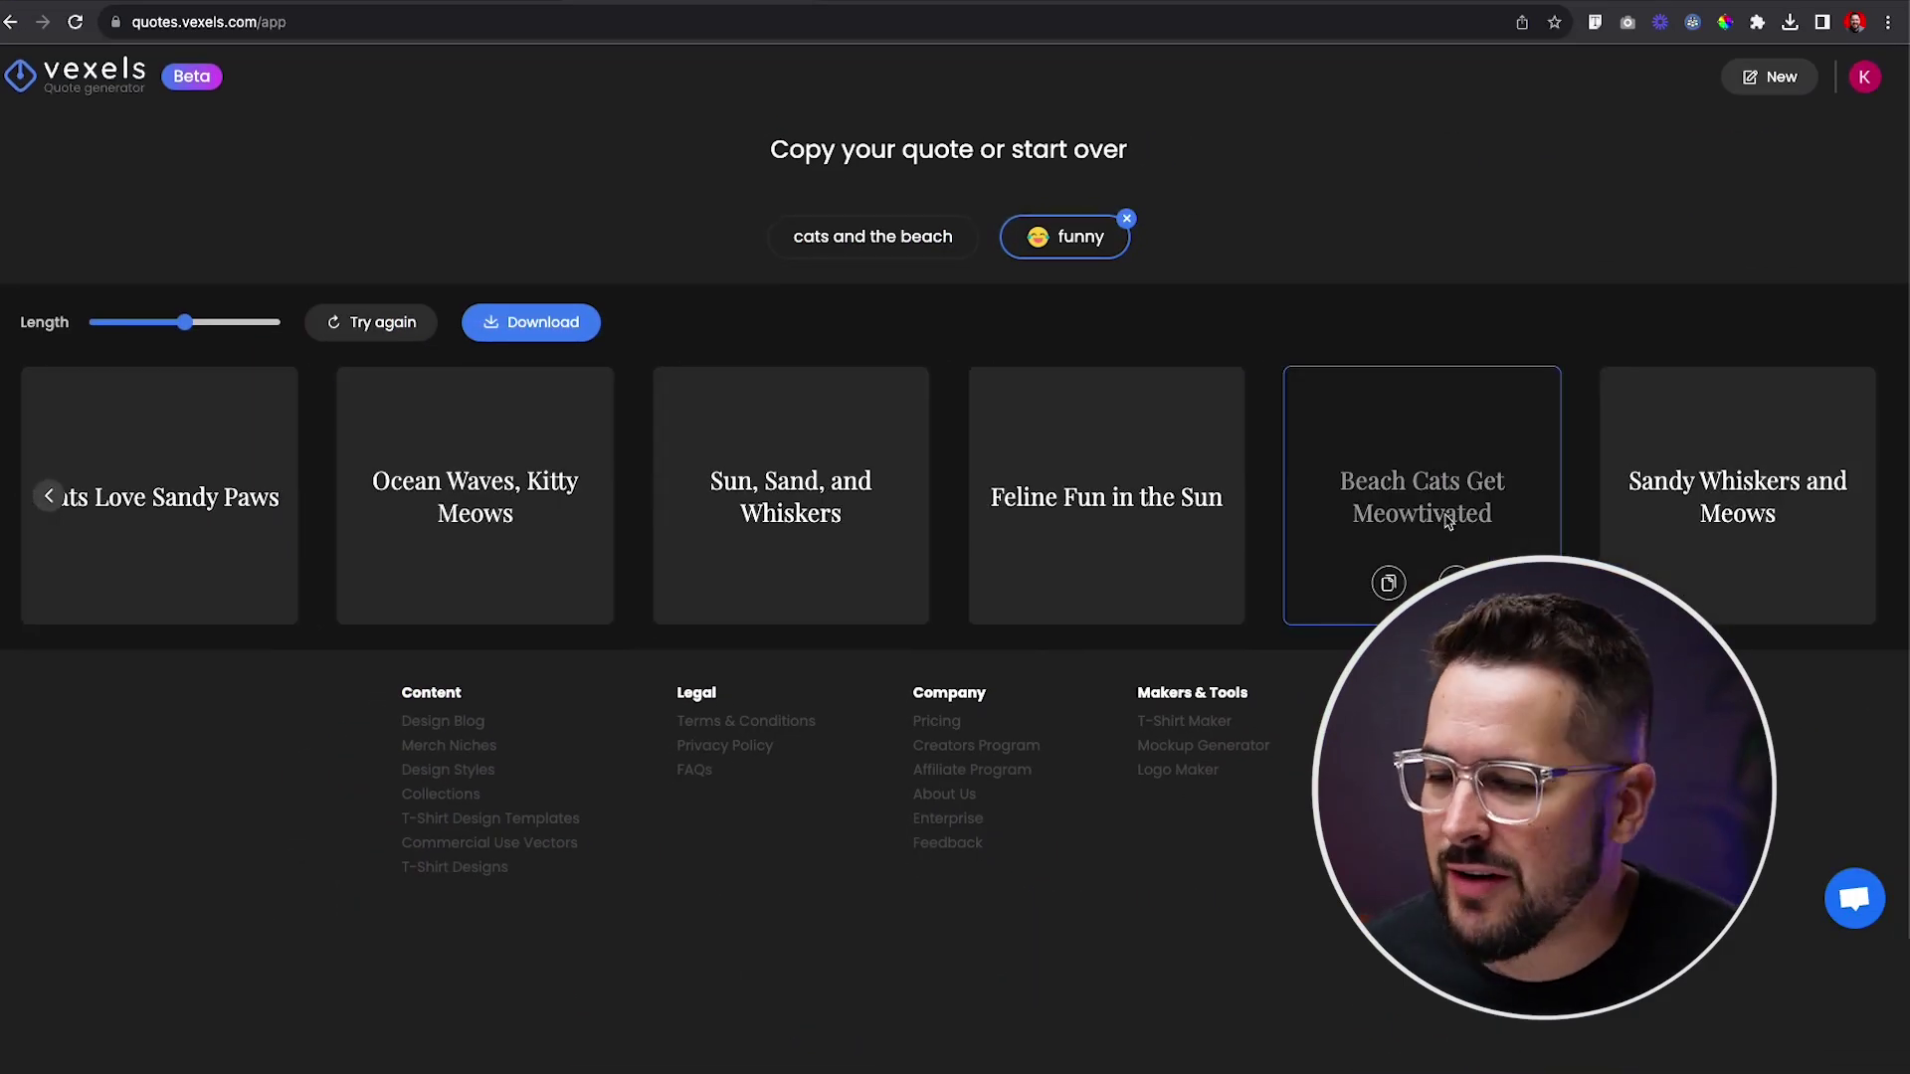
# Replace the quote topic with "pickleball", generate quotes for it and browse the rest of the batch.
pyautogui.click(872, 236)
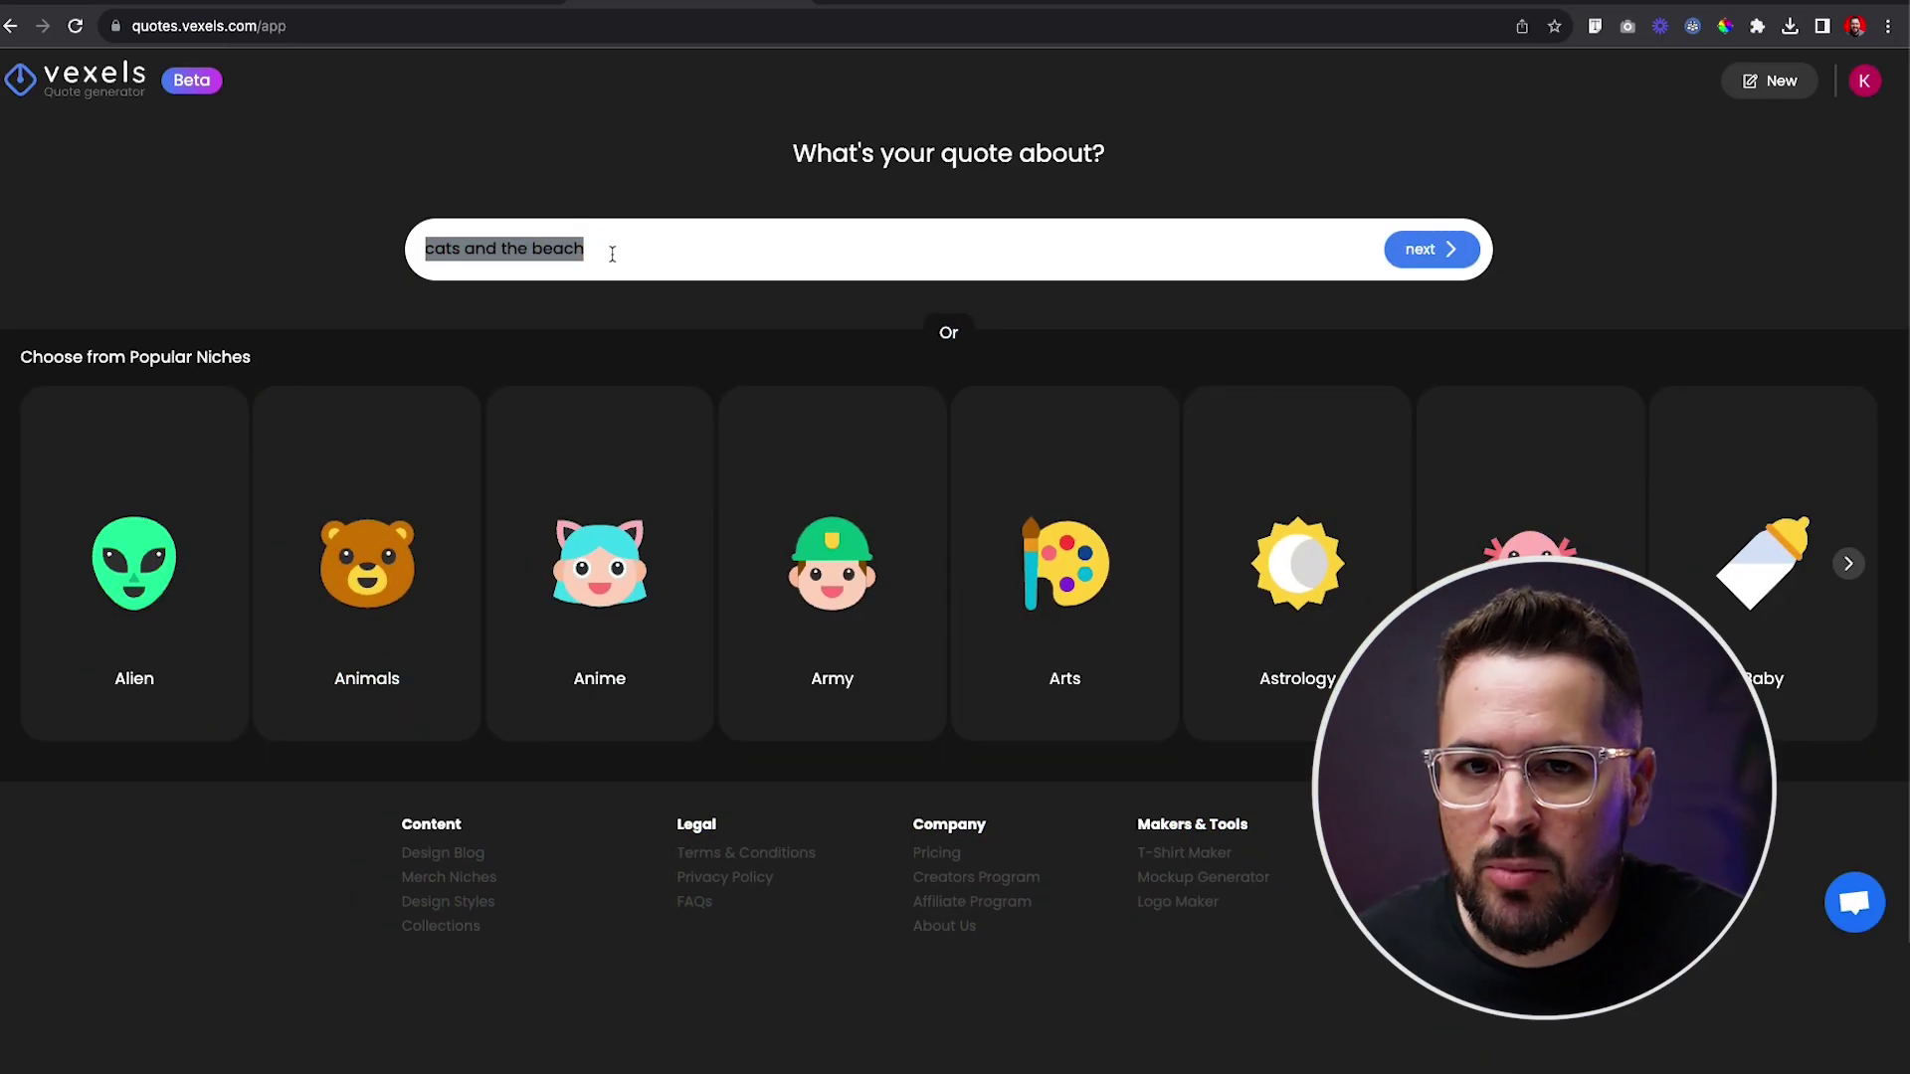
pyautogui.write('picke')
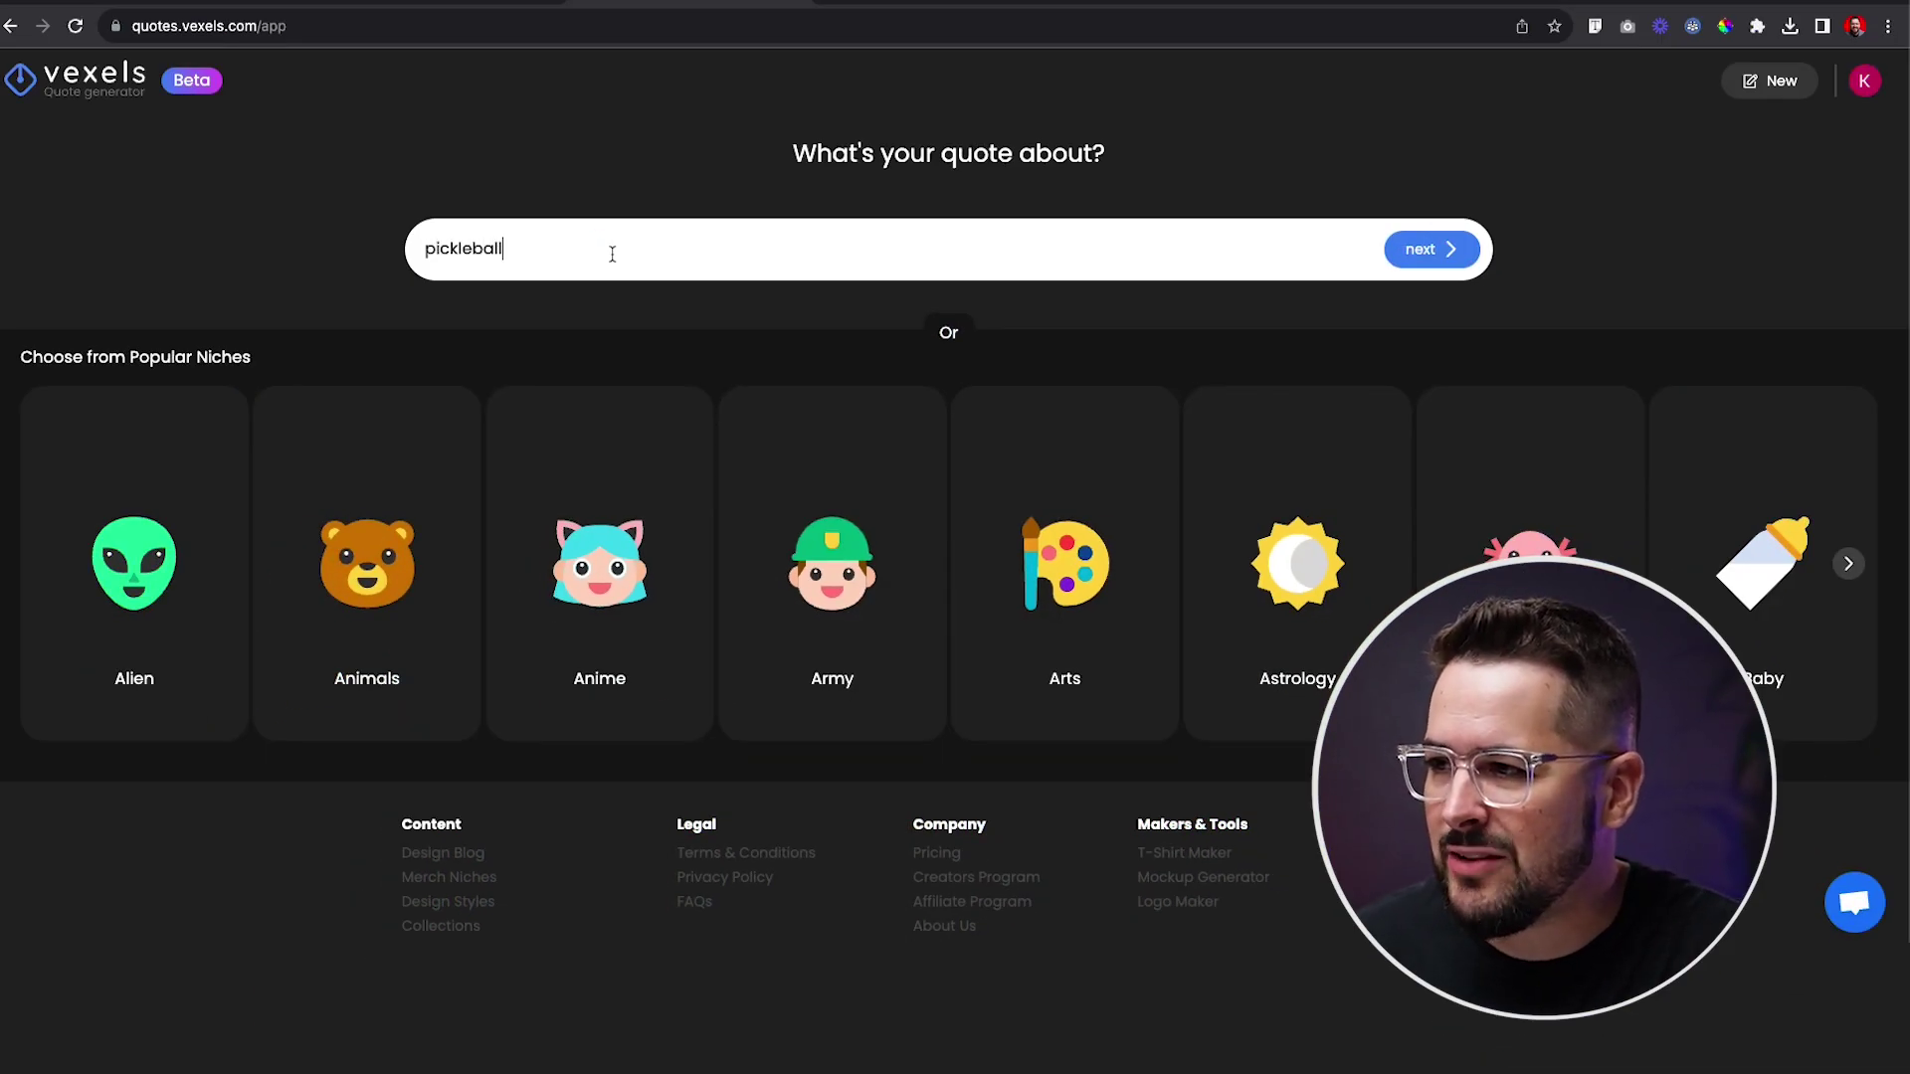
pyautogui.press('Return')
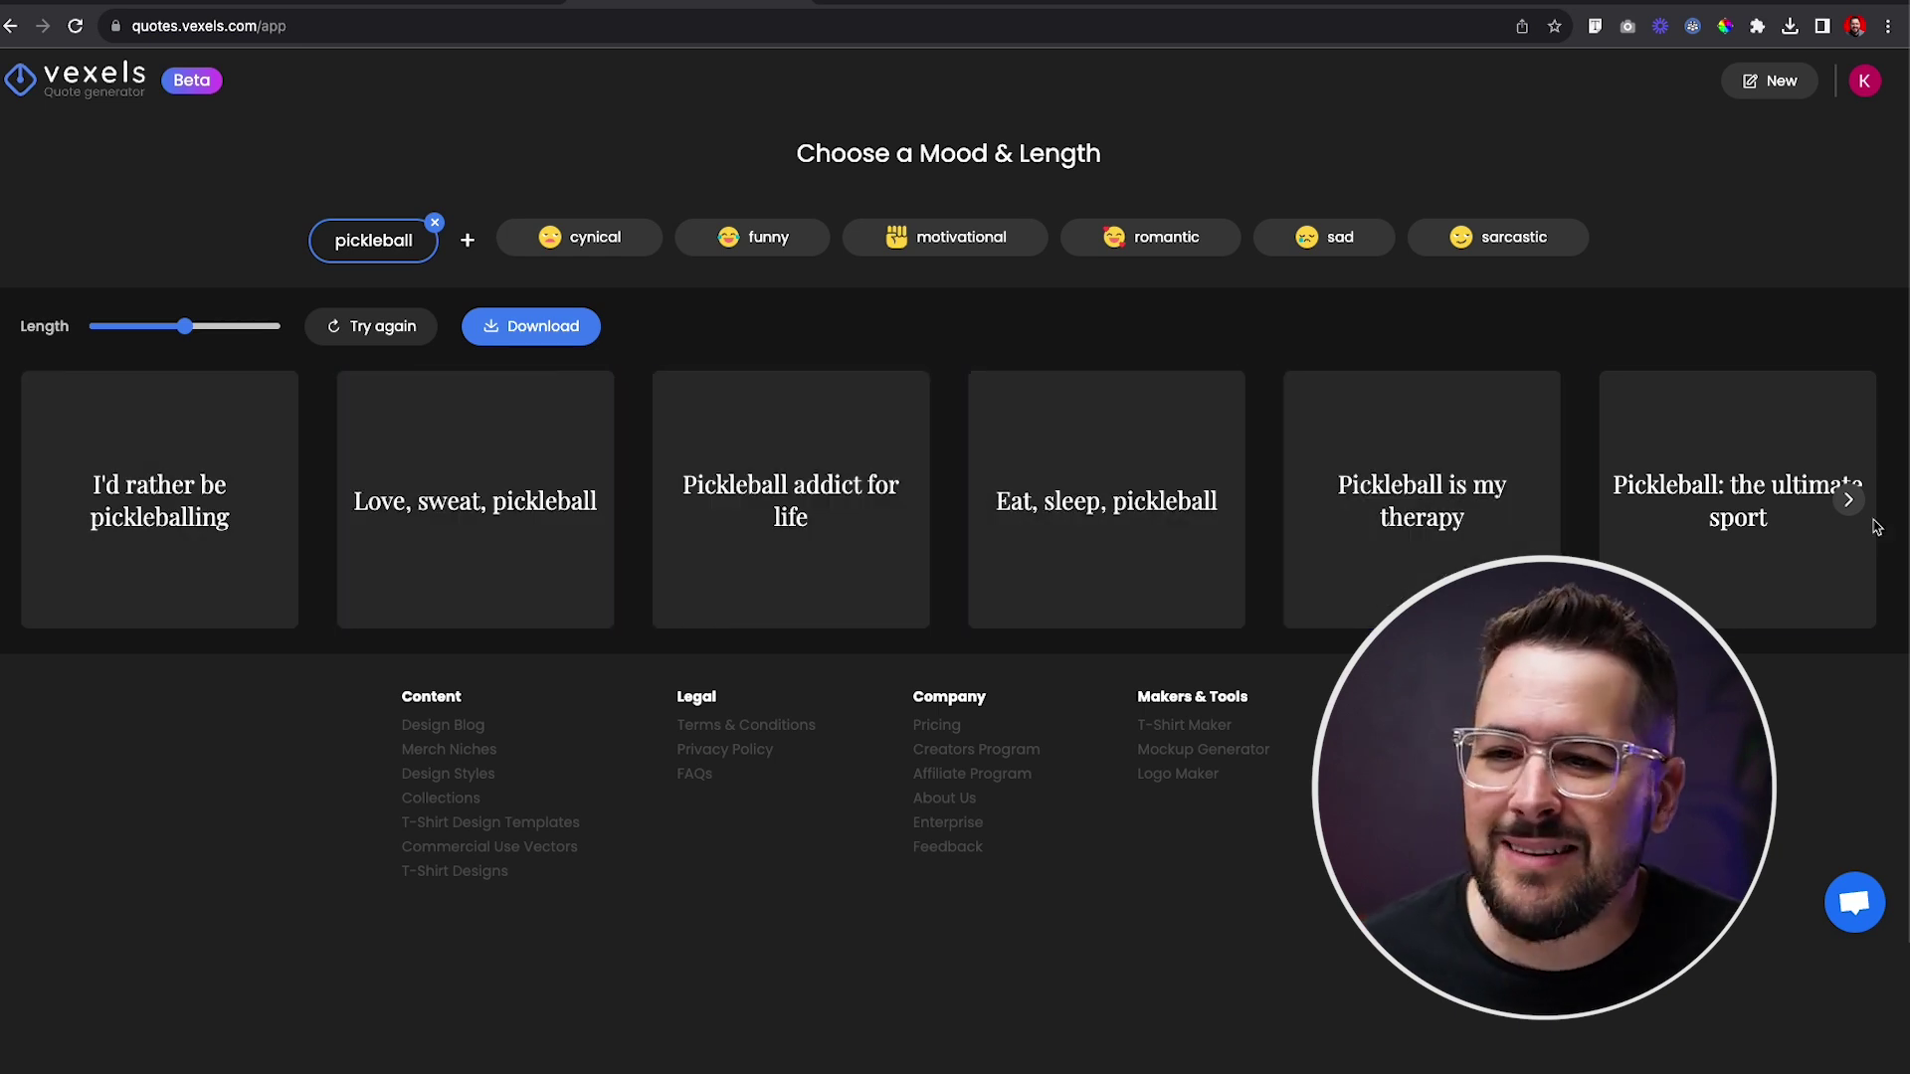
pyautogui.click(1848, 501)
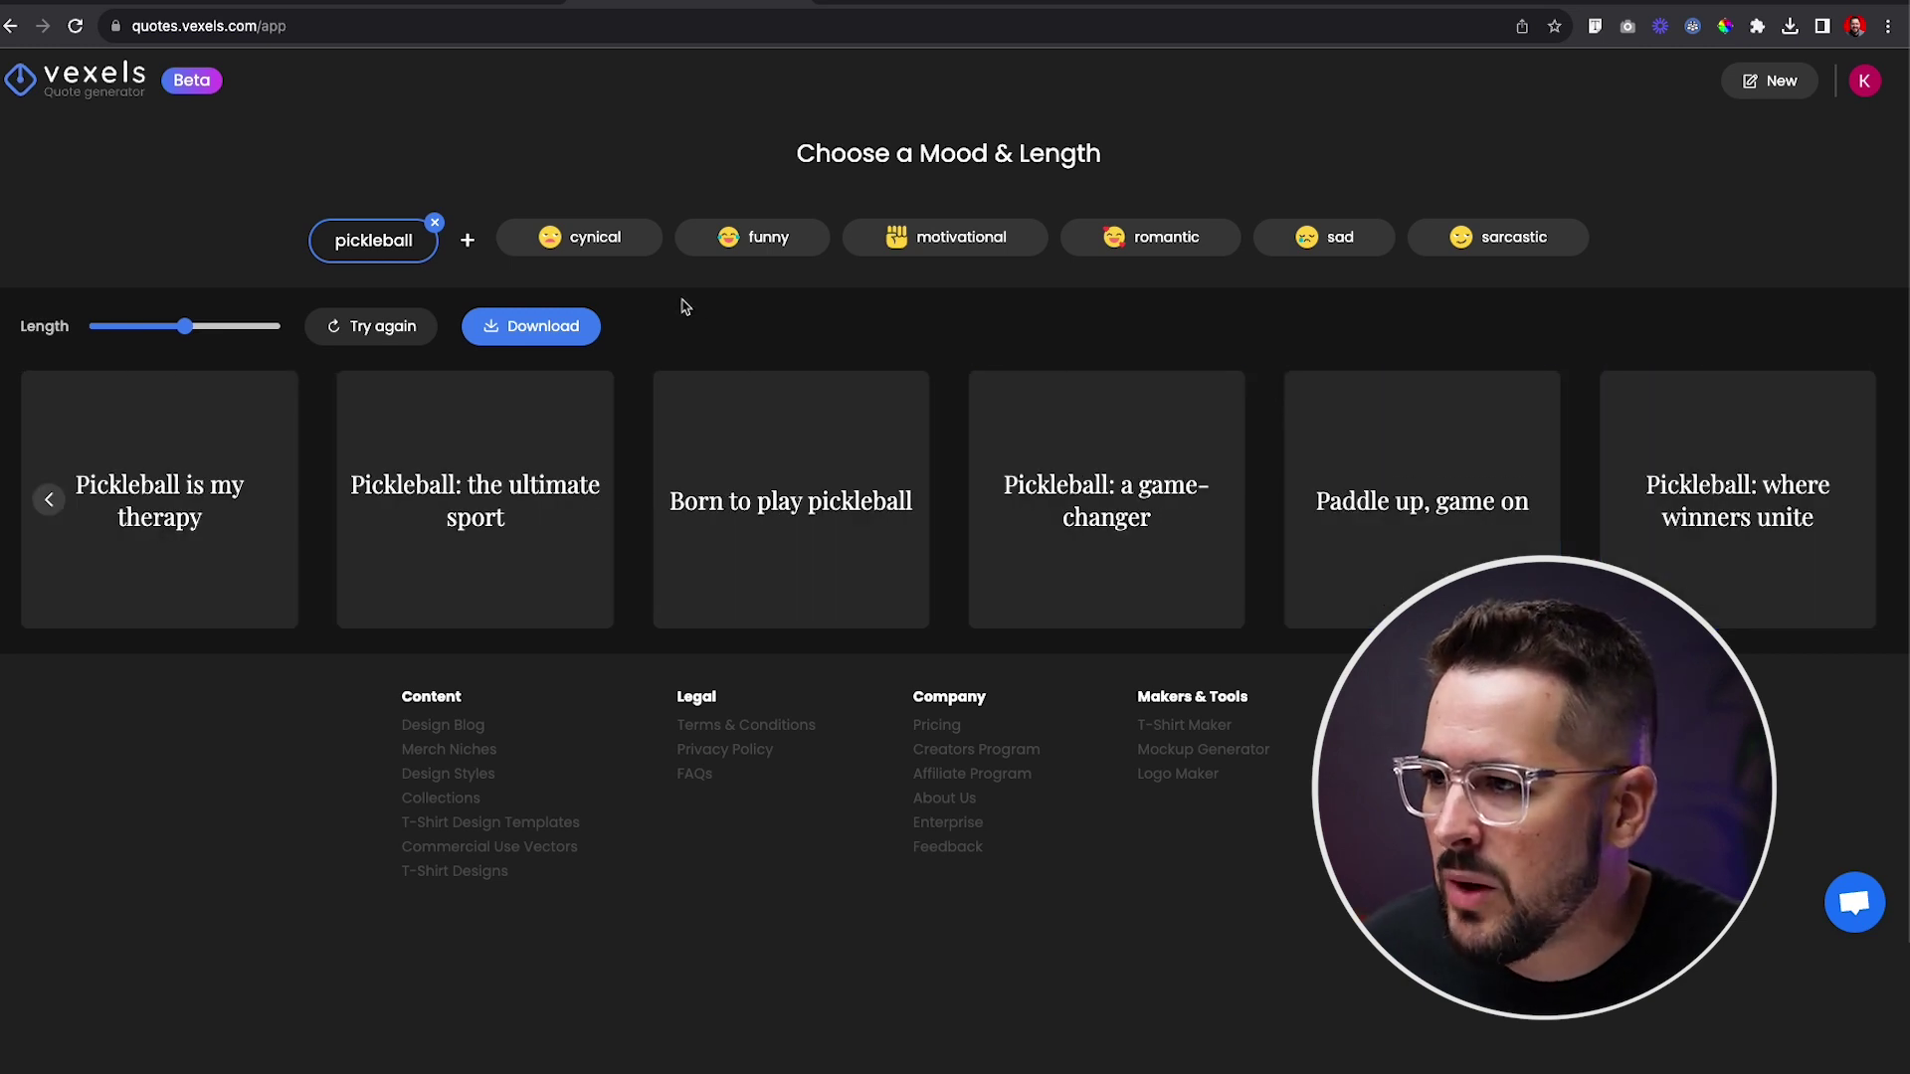
# Apply the motivational mood to the pickleball quotes and review the new suggestions.
pyautogui.click(985, 253)
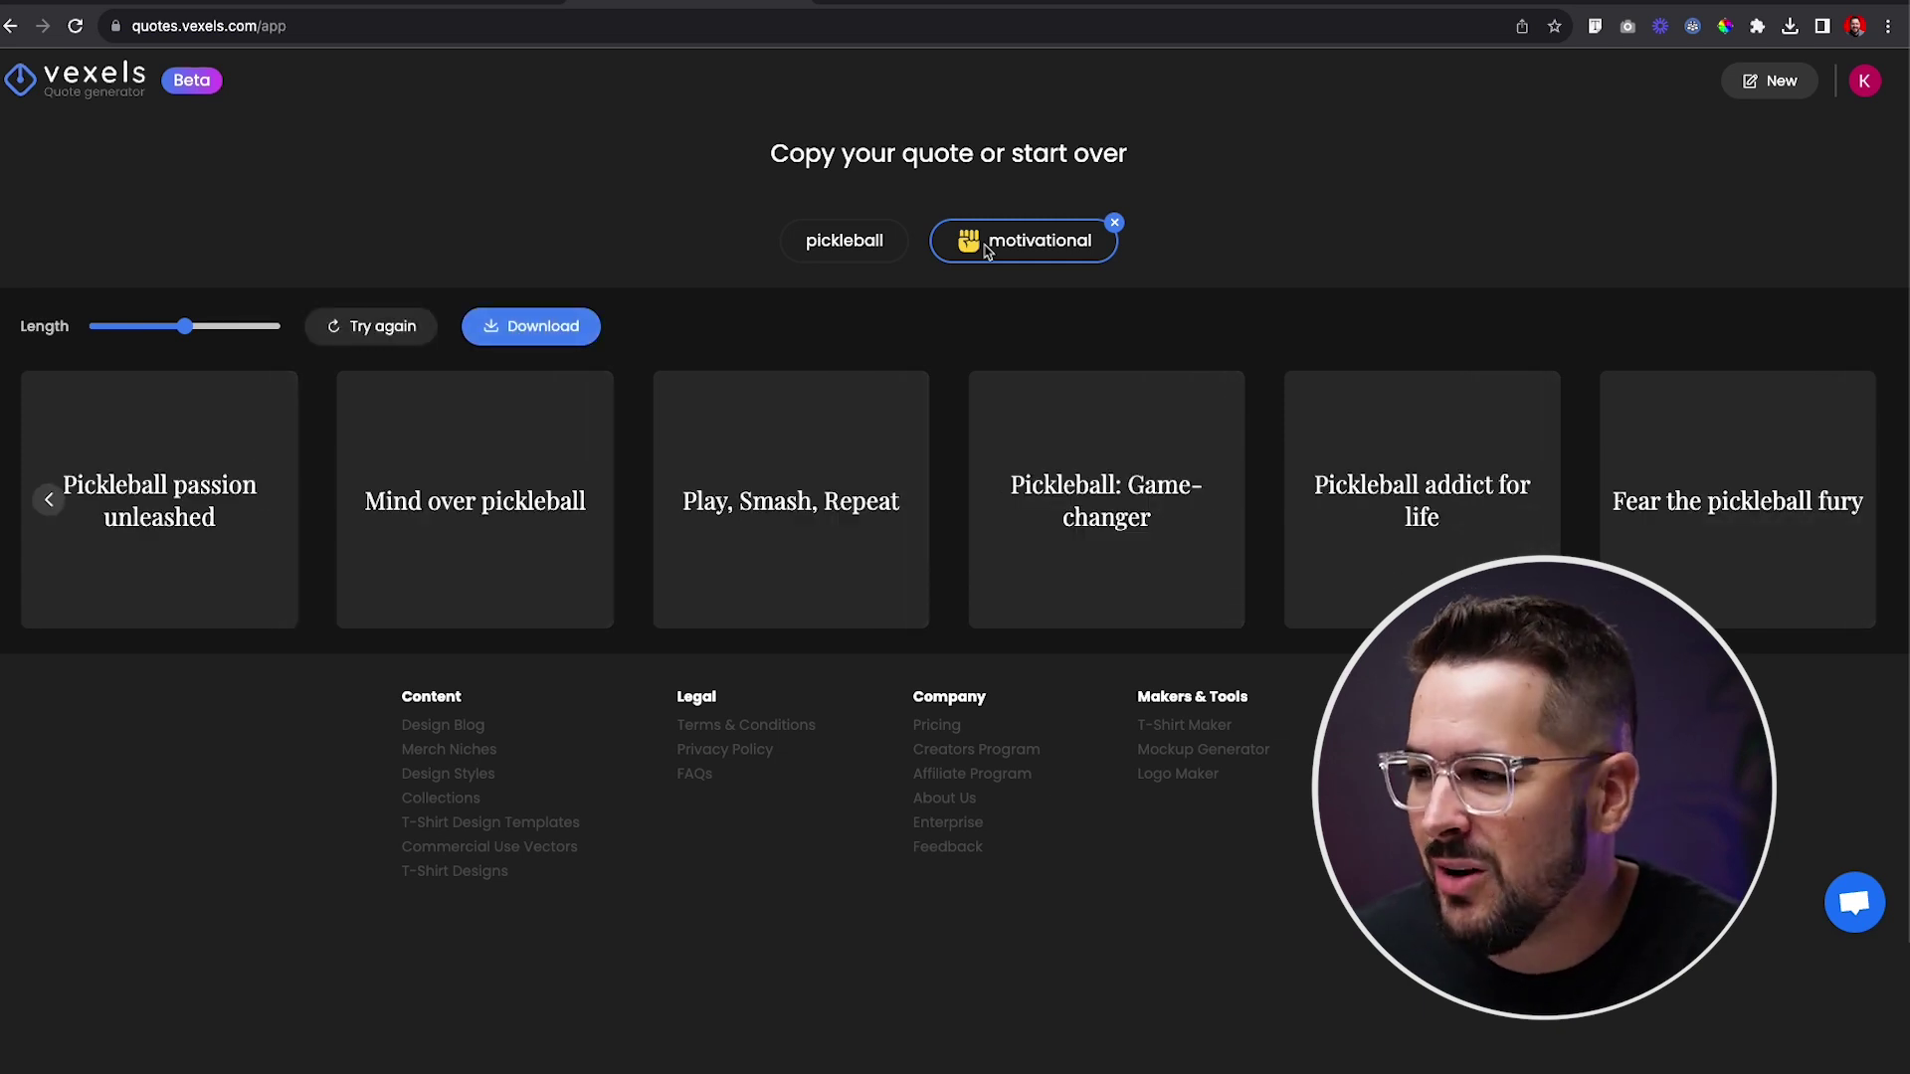
pyautogui.moveTo(227, 542)
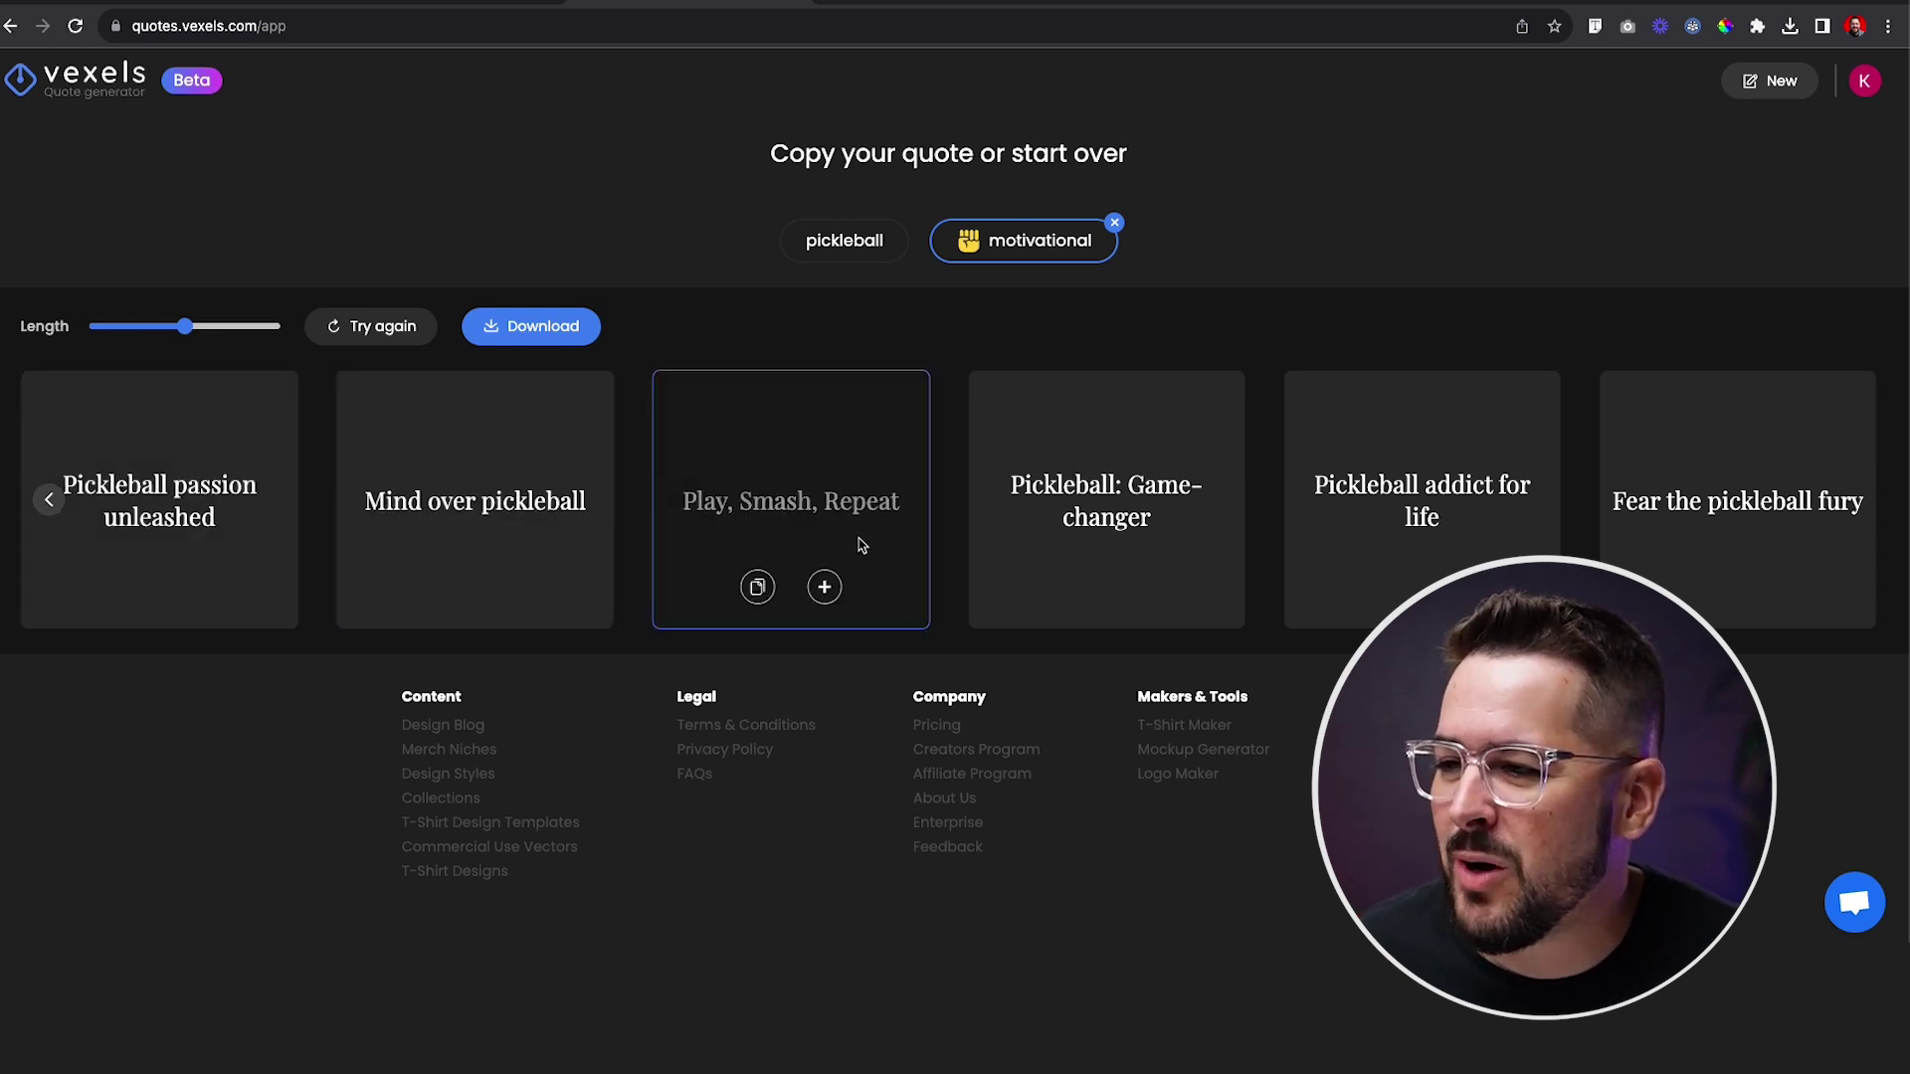
pyautogui.moveTo(1029, 550)
pyautogui.moveTo(1298, 556)
pyautogui.moveTo(1598, 553)
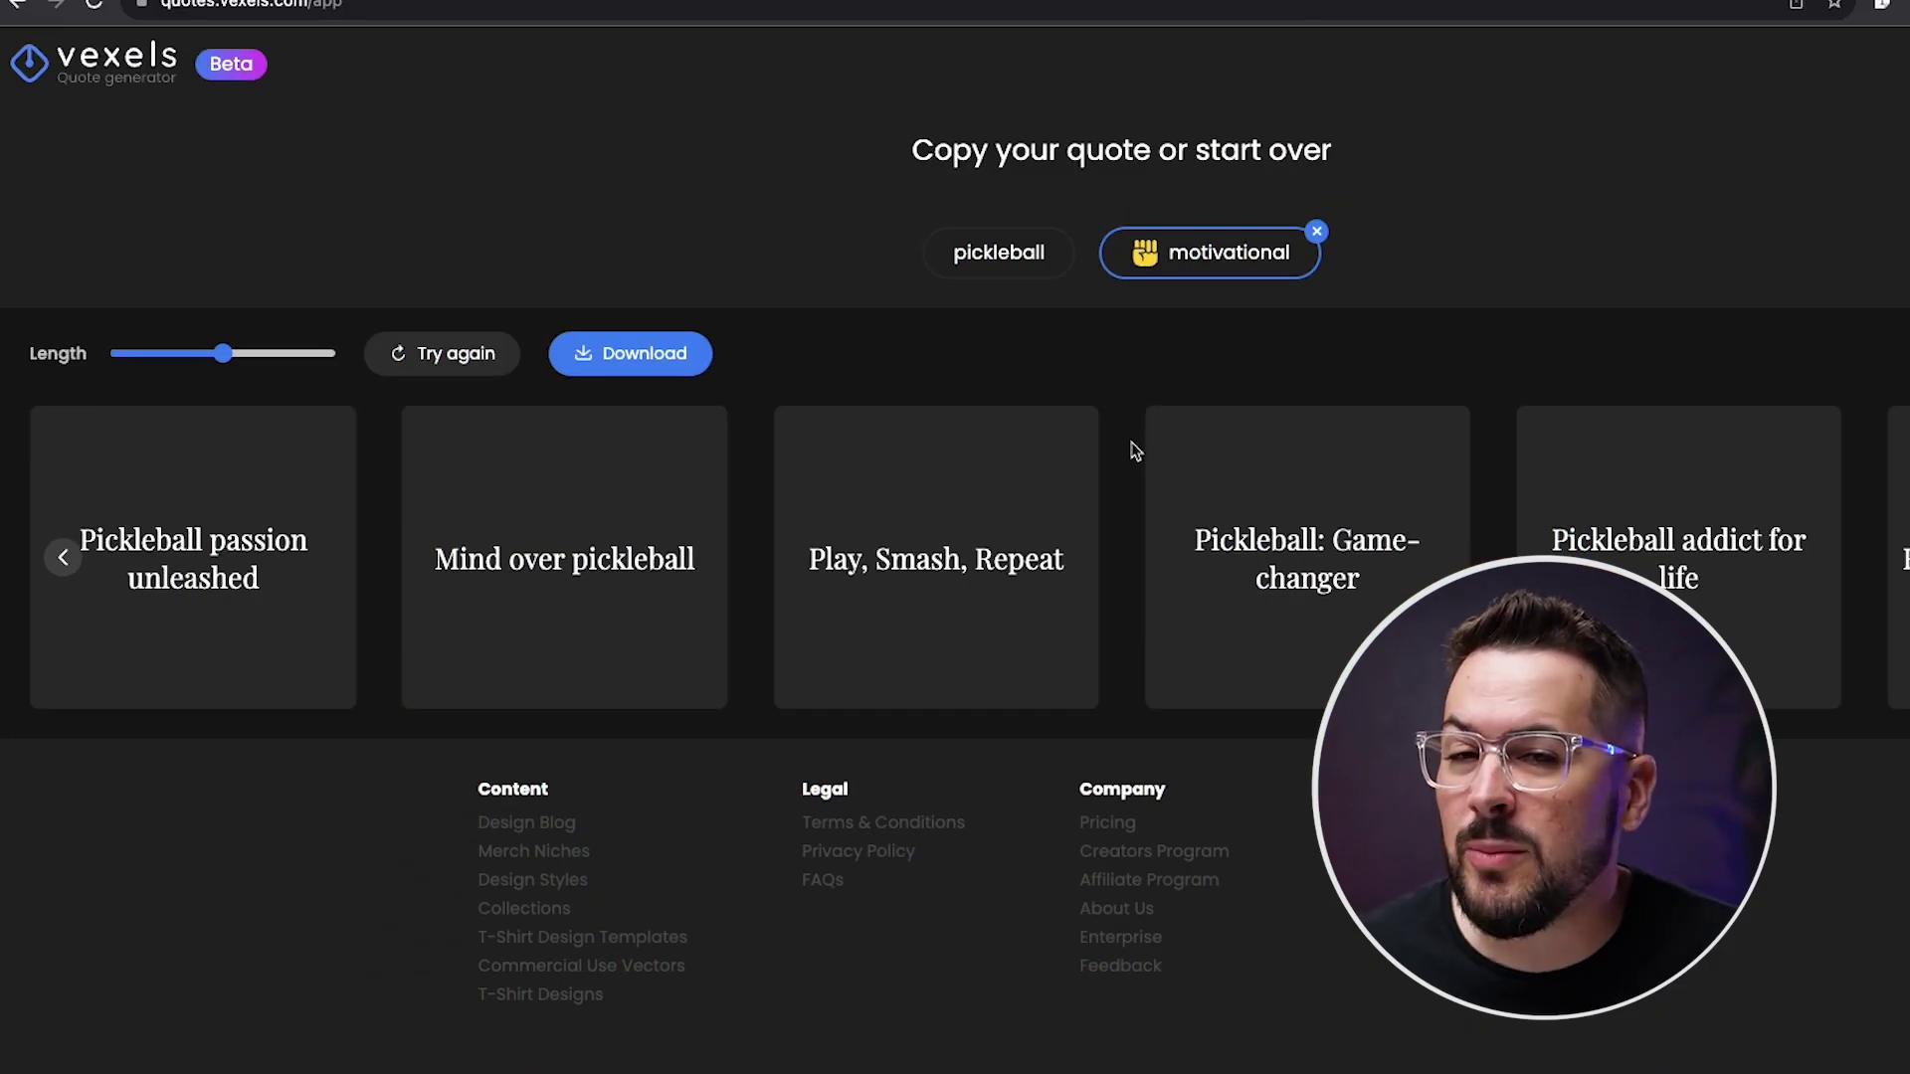
# Request more quotes similar to "Play, Smash, Repeat".
pyautogui.moveTo(1031, 503)
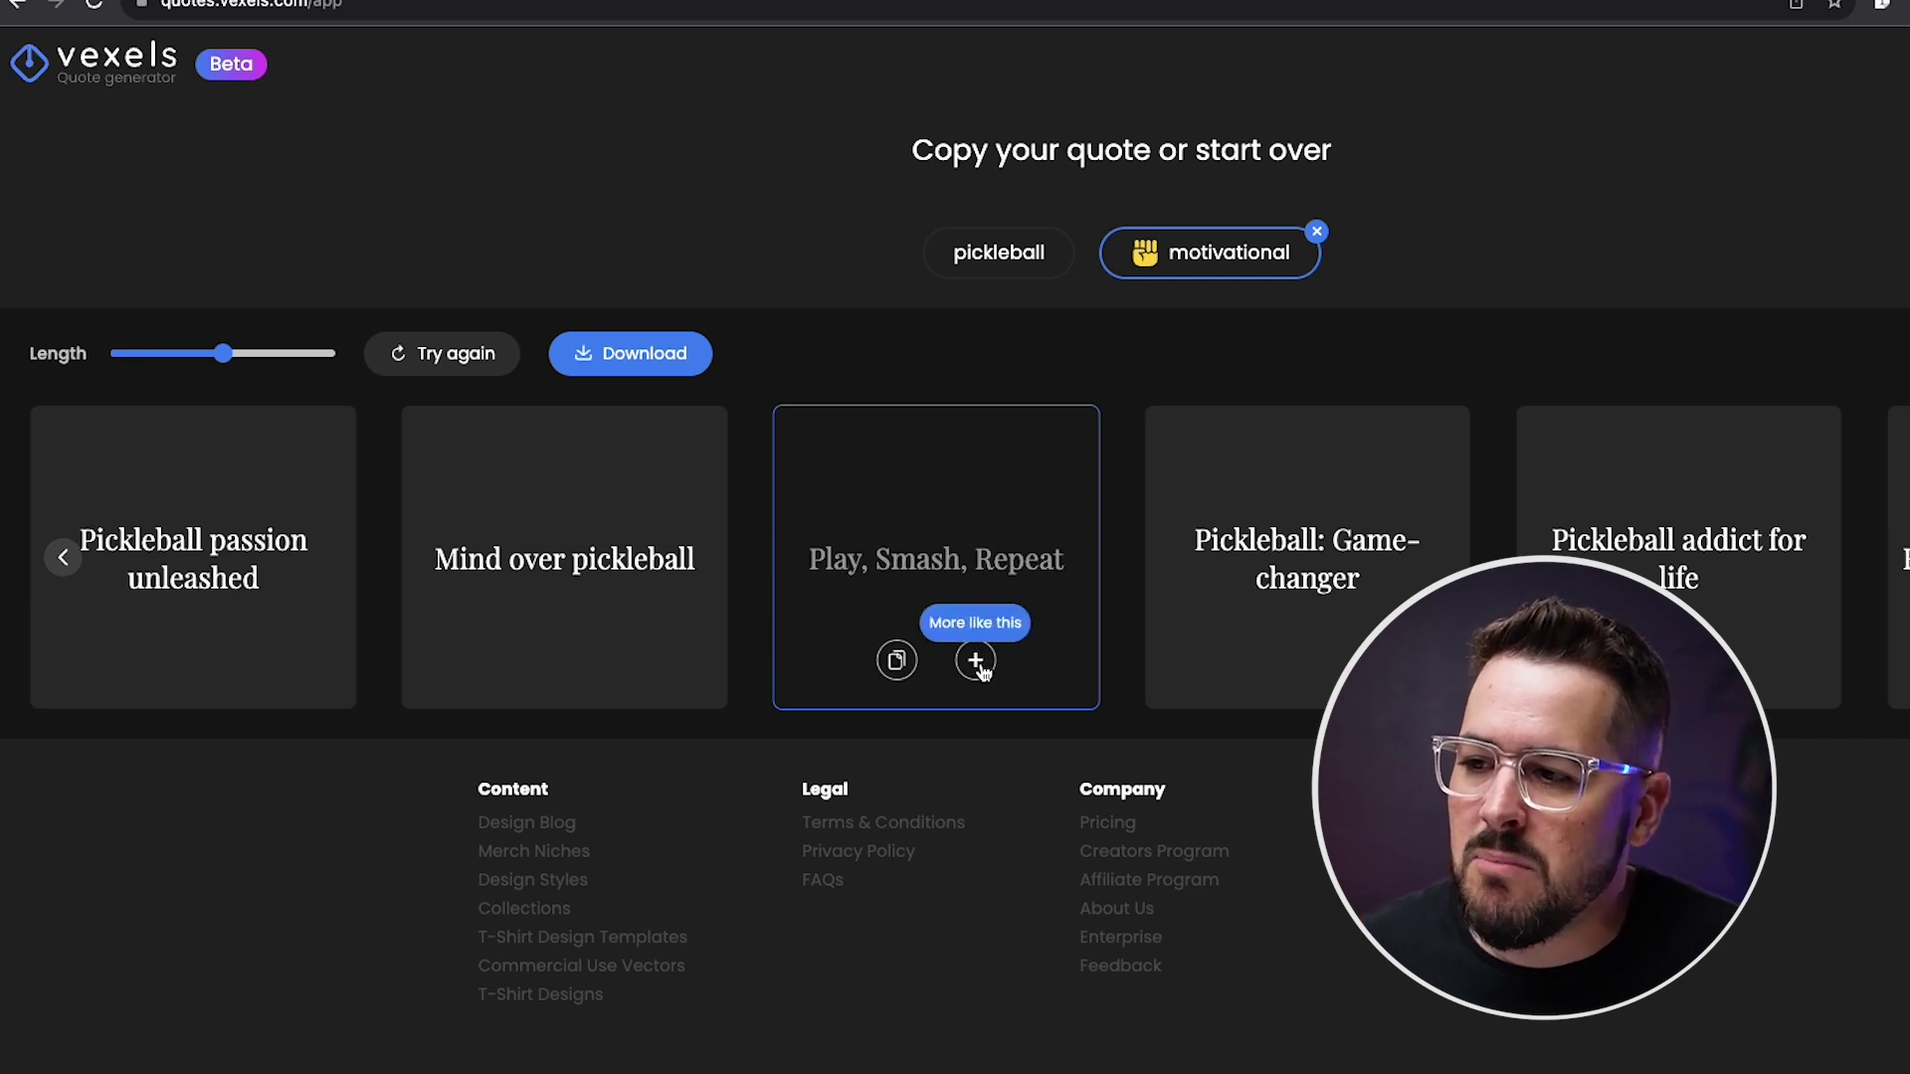
pyautogui.click(975, 662)
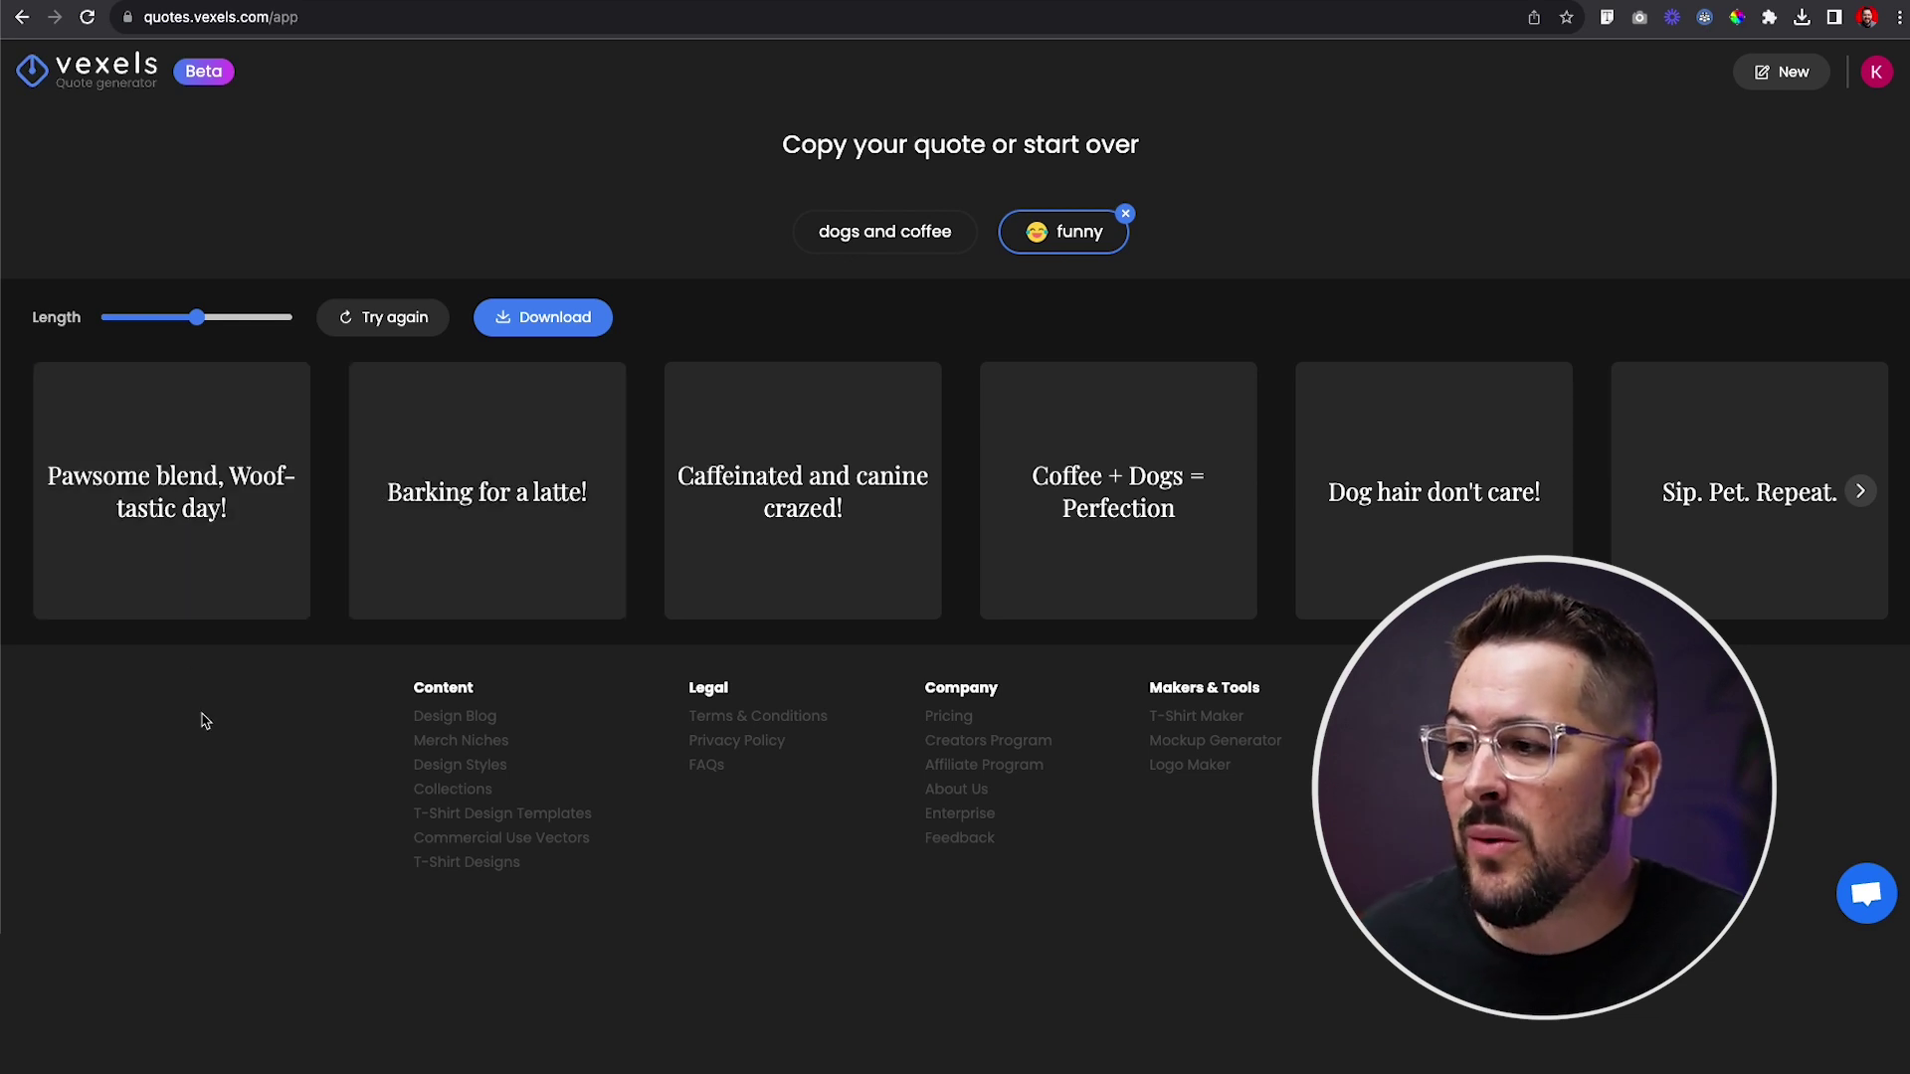
# Read through the funny quotes about dogs and coffee, including the second half of the batch.
pyautogui.moveTo(294, 537)
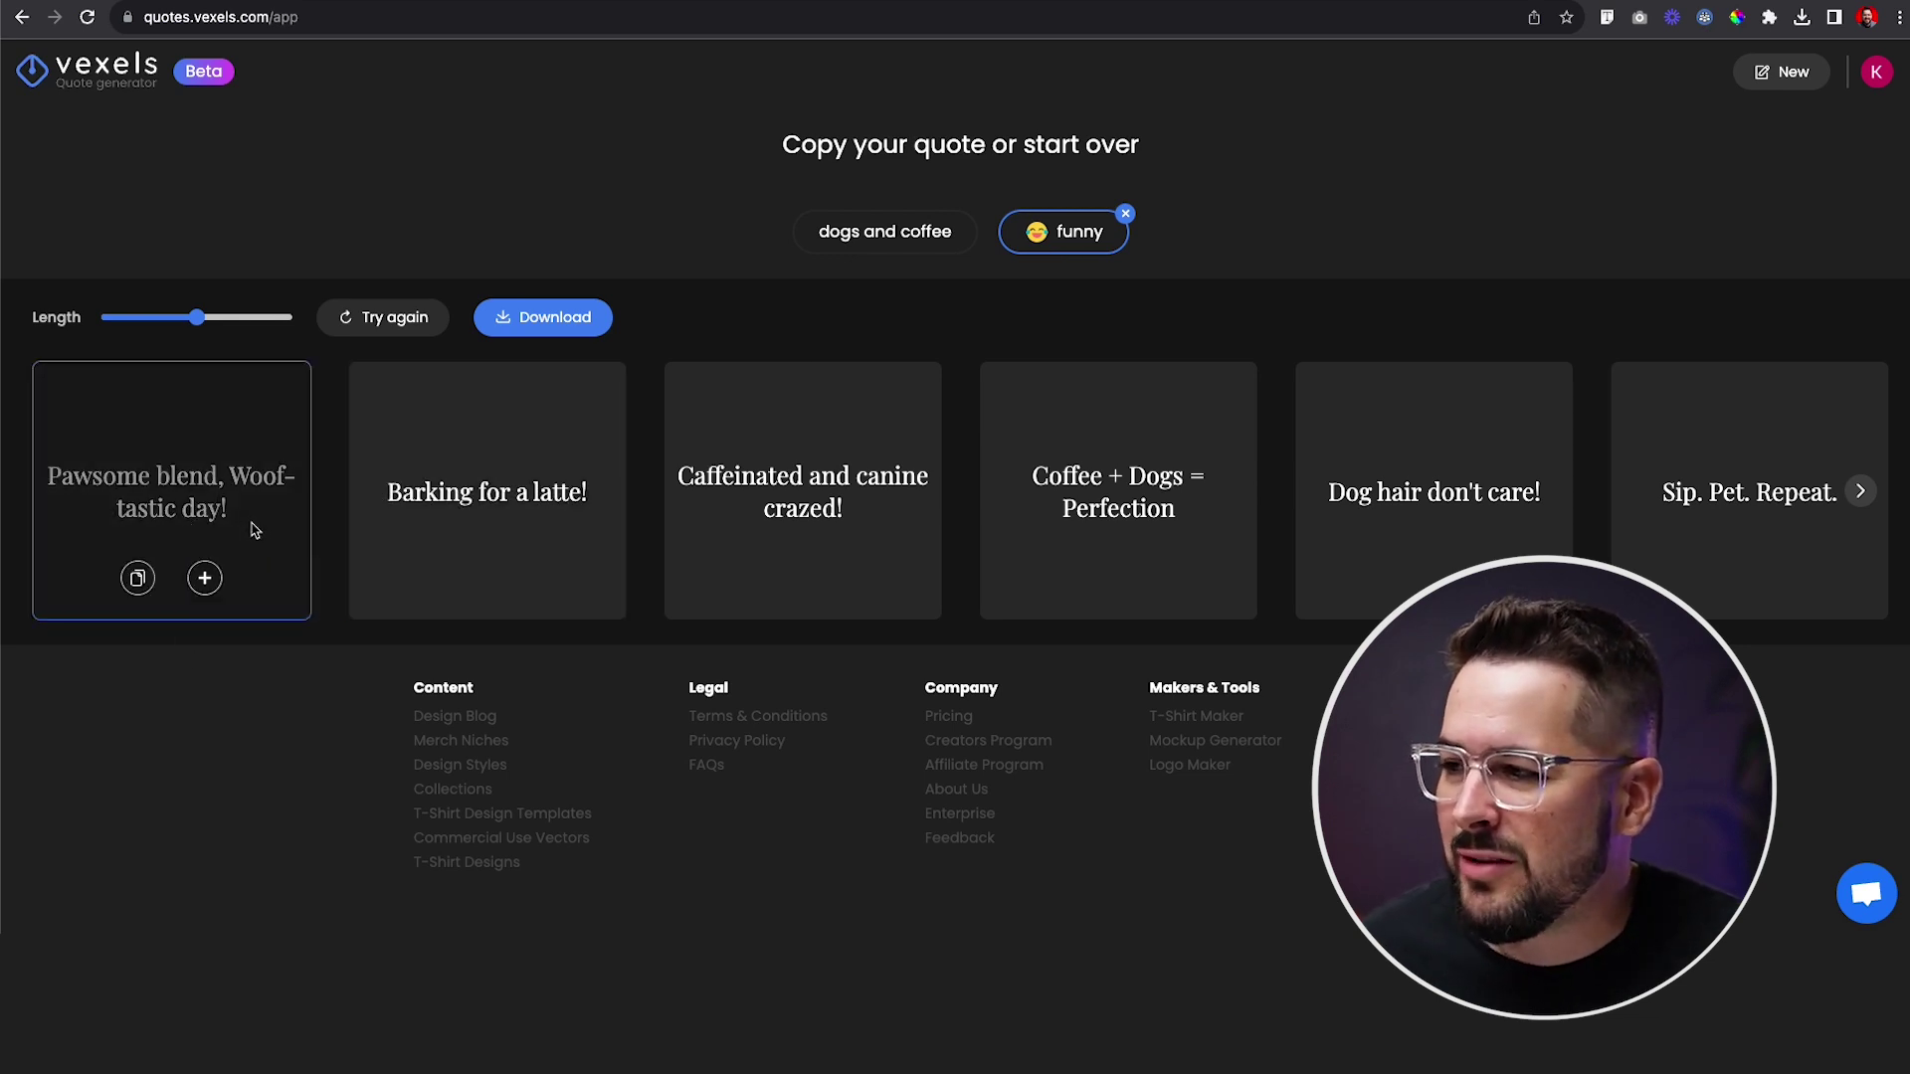
pyautogui.moveTo(391, 537)
pyautogui.moveTo(798, 540)
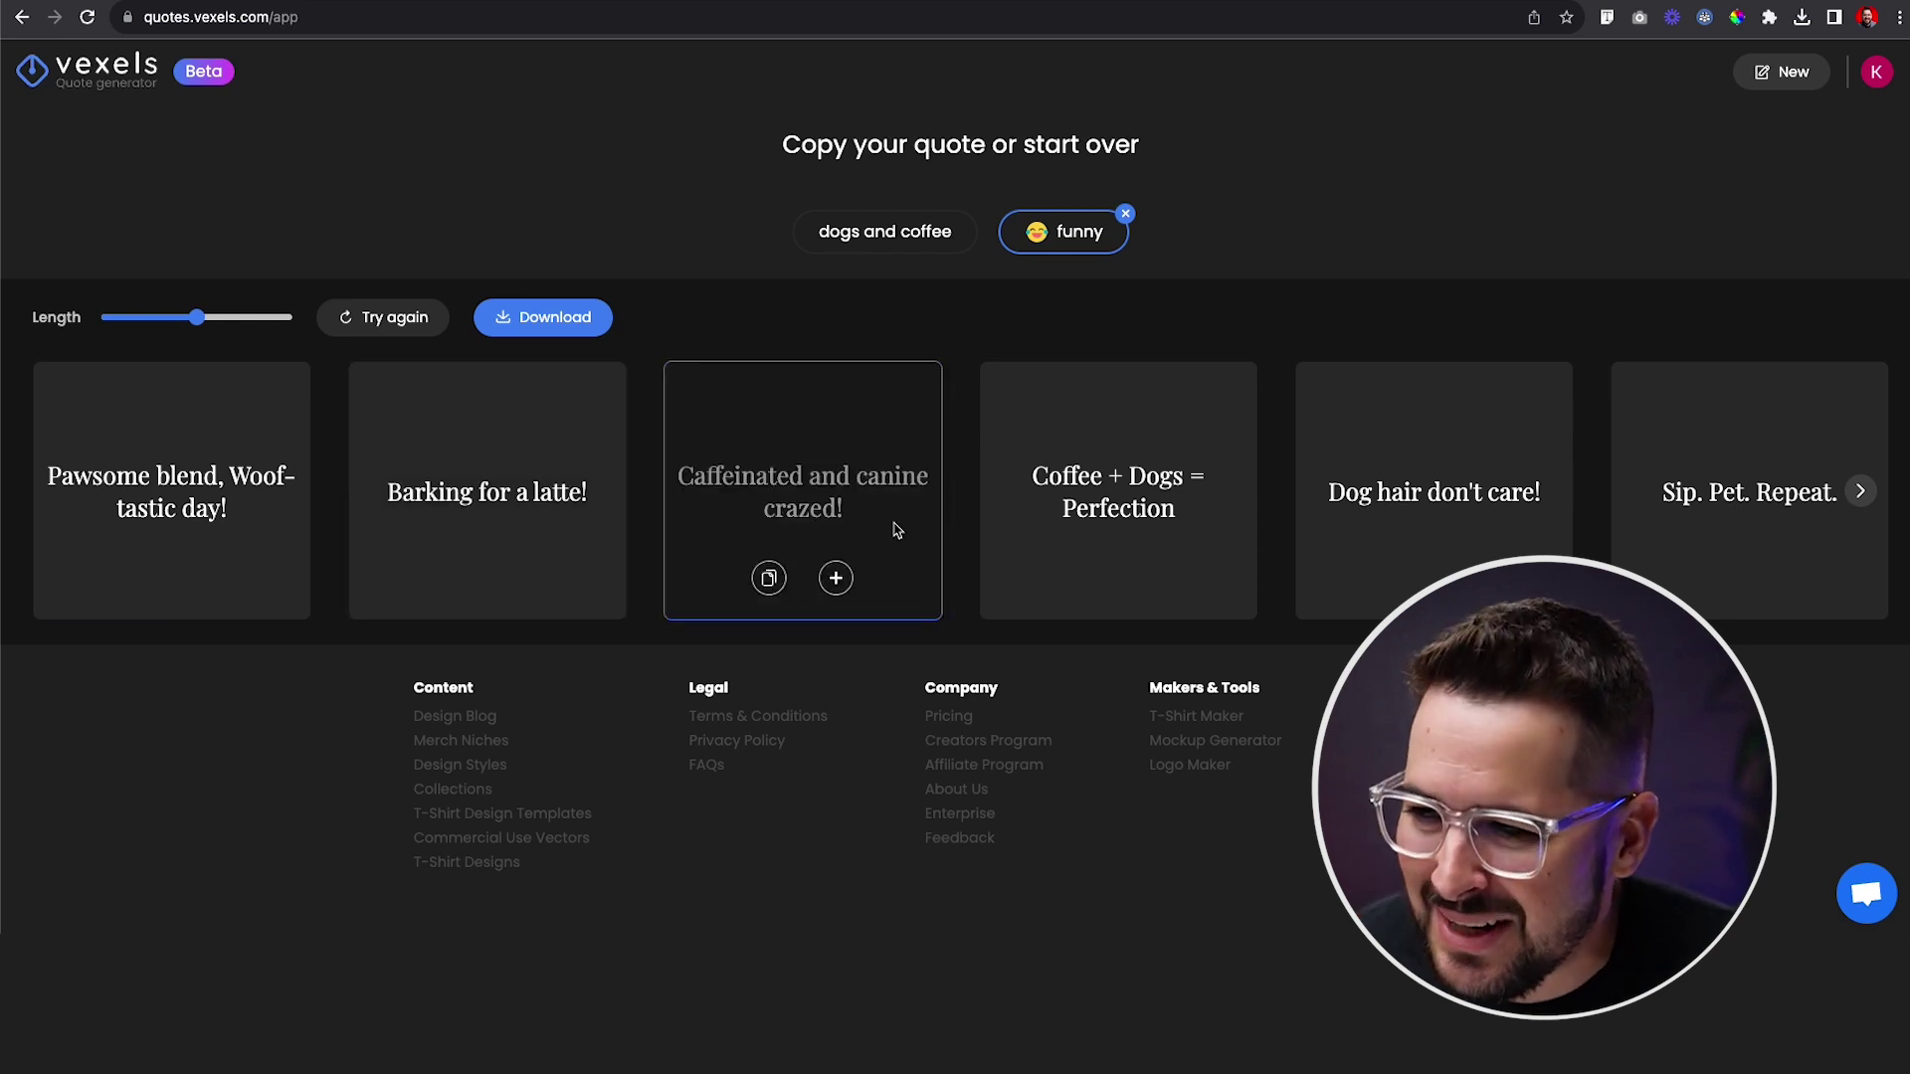
pyautogui.click(1856, 492)
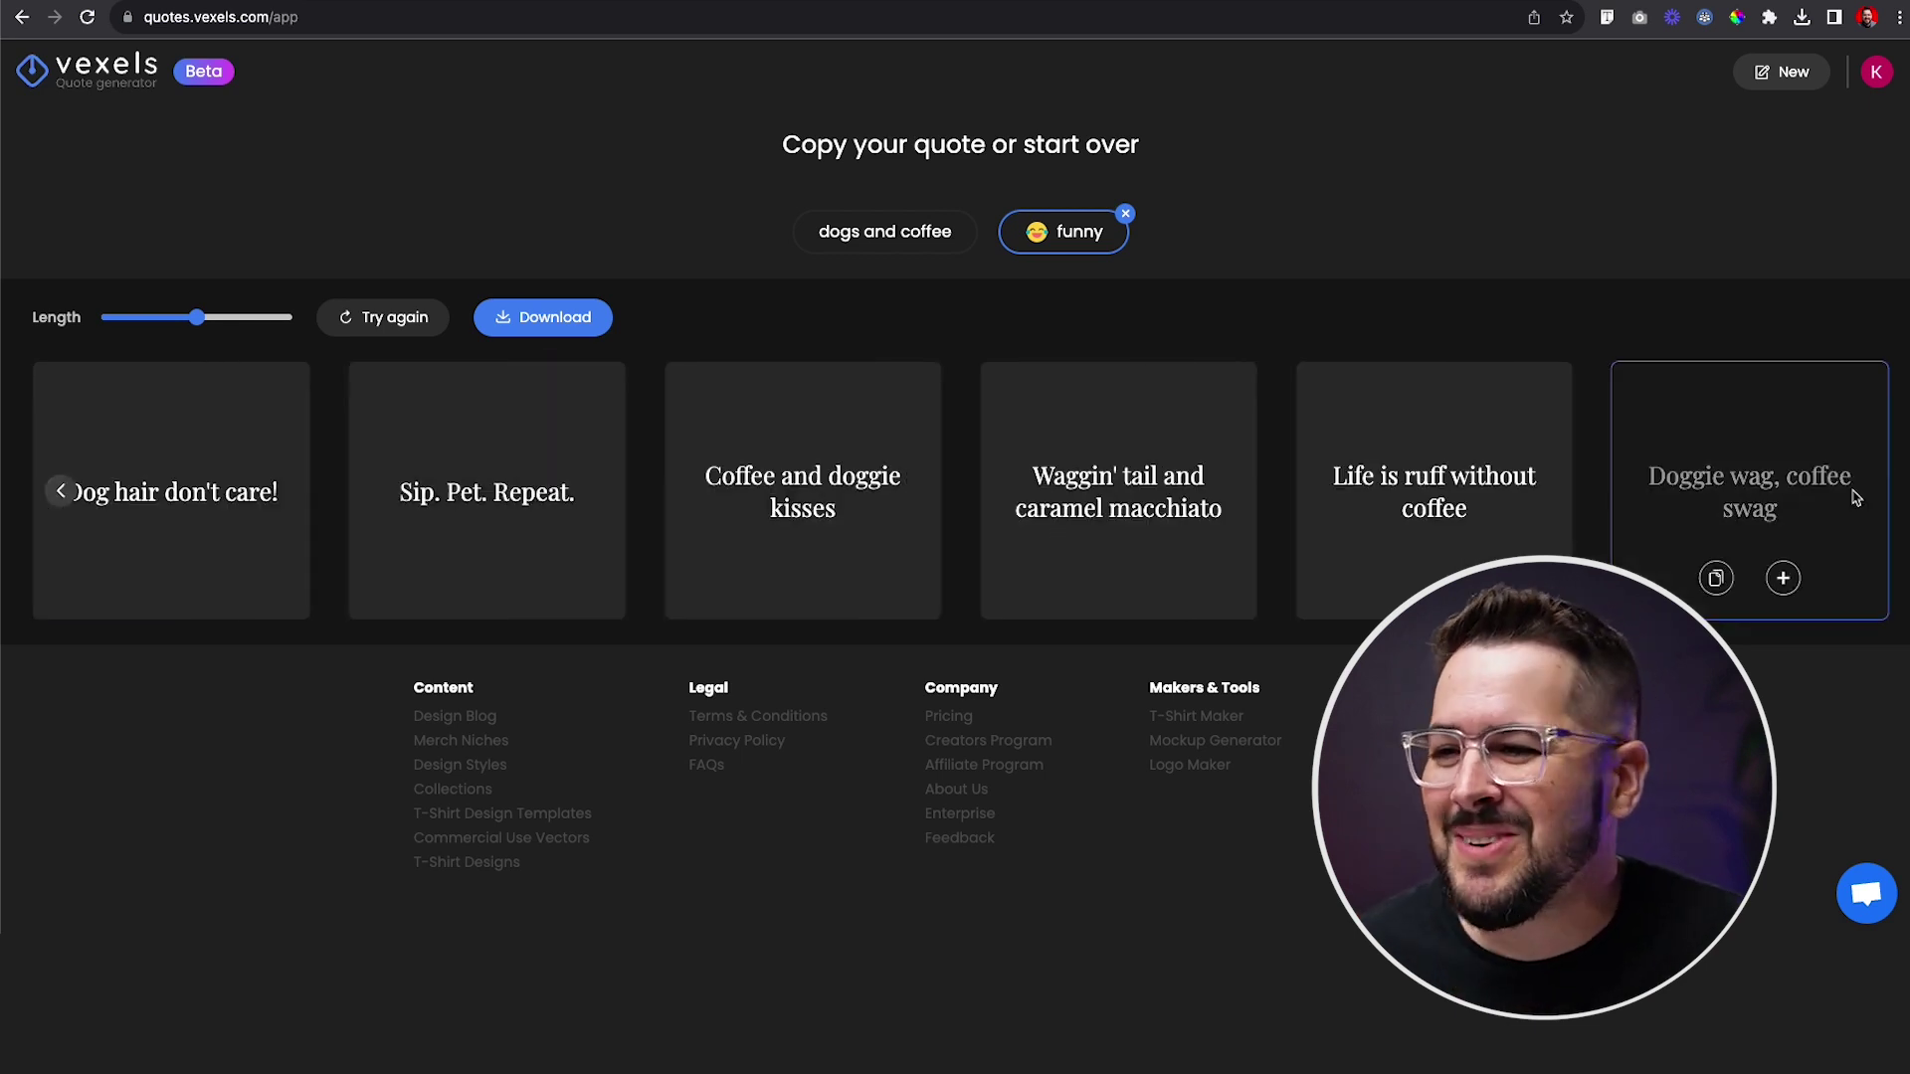
# In the Vexels T-shirt maker, add the text "Sip. Pet. Repeat." and move it down to the middle of the shirt.
pyautogui.moveTo(497, 548)
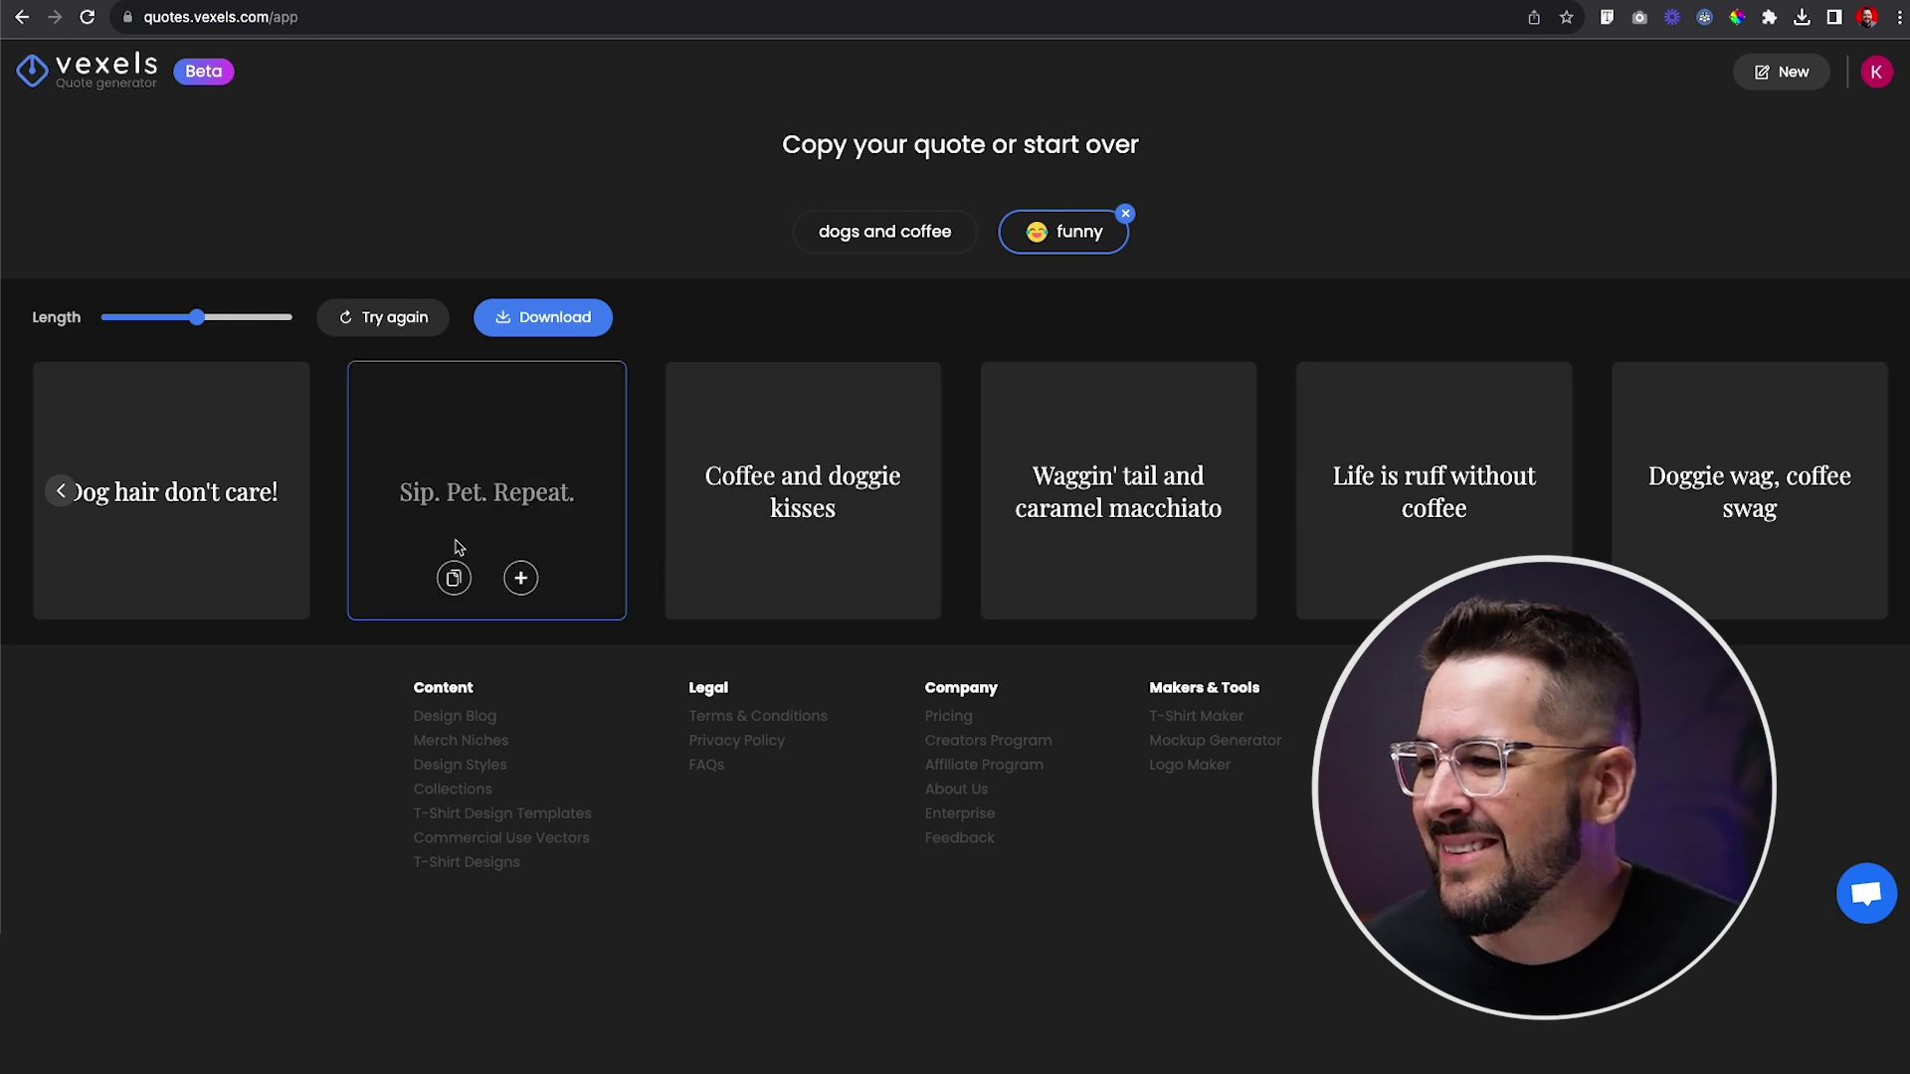
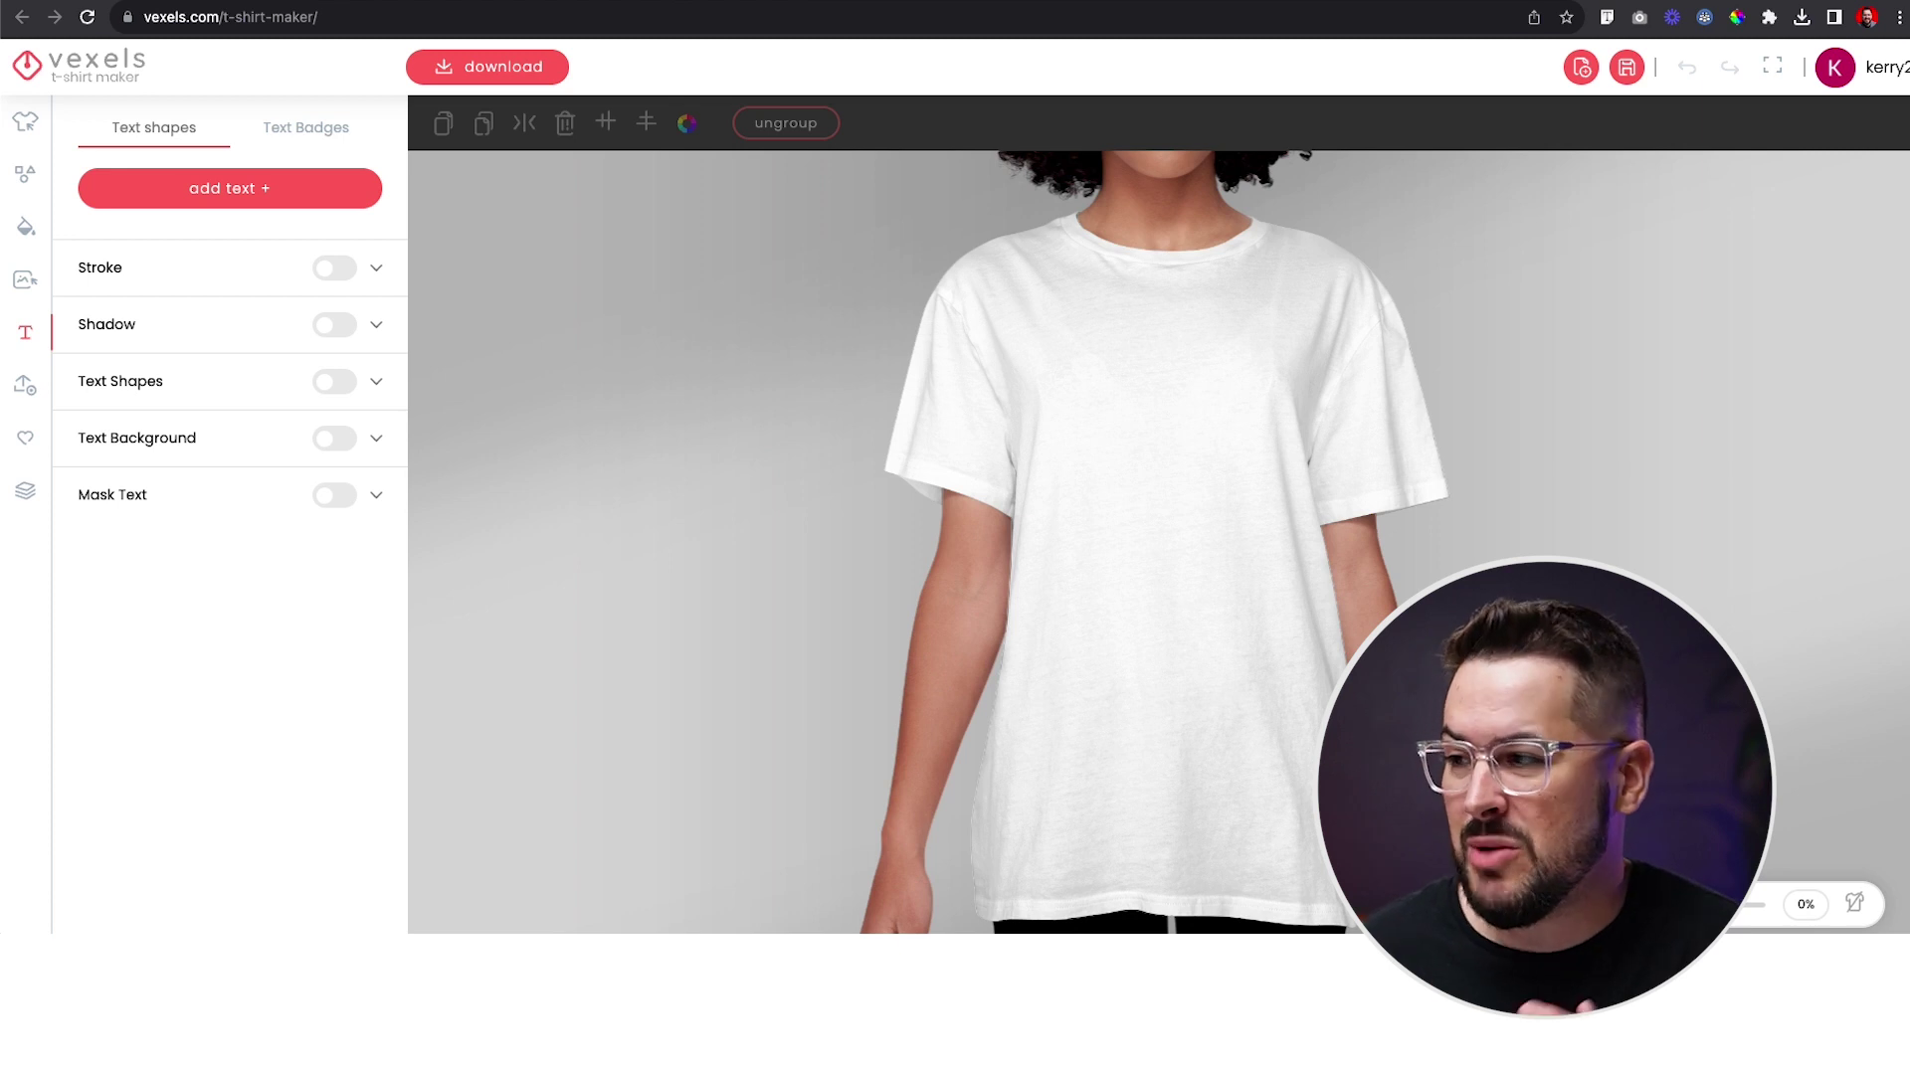
pyautogui.click(214, 203)
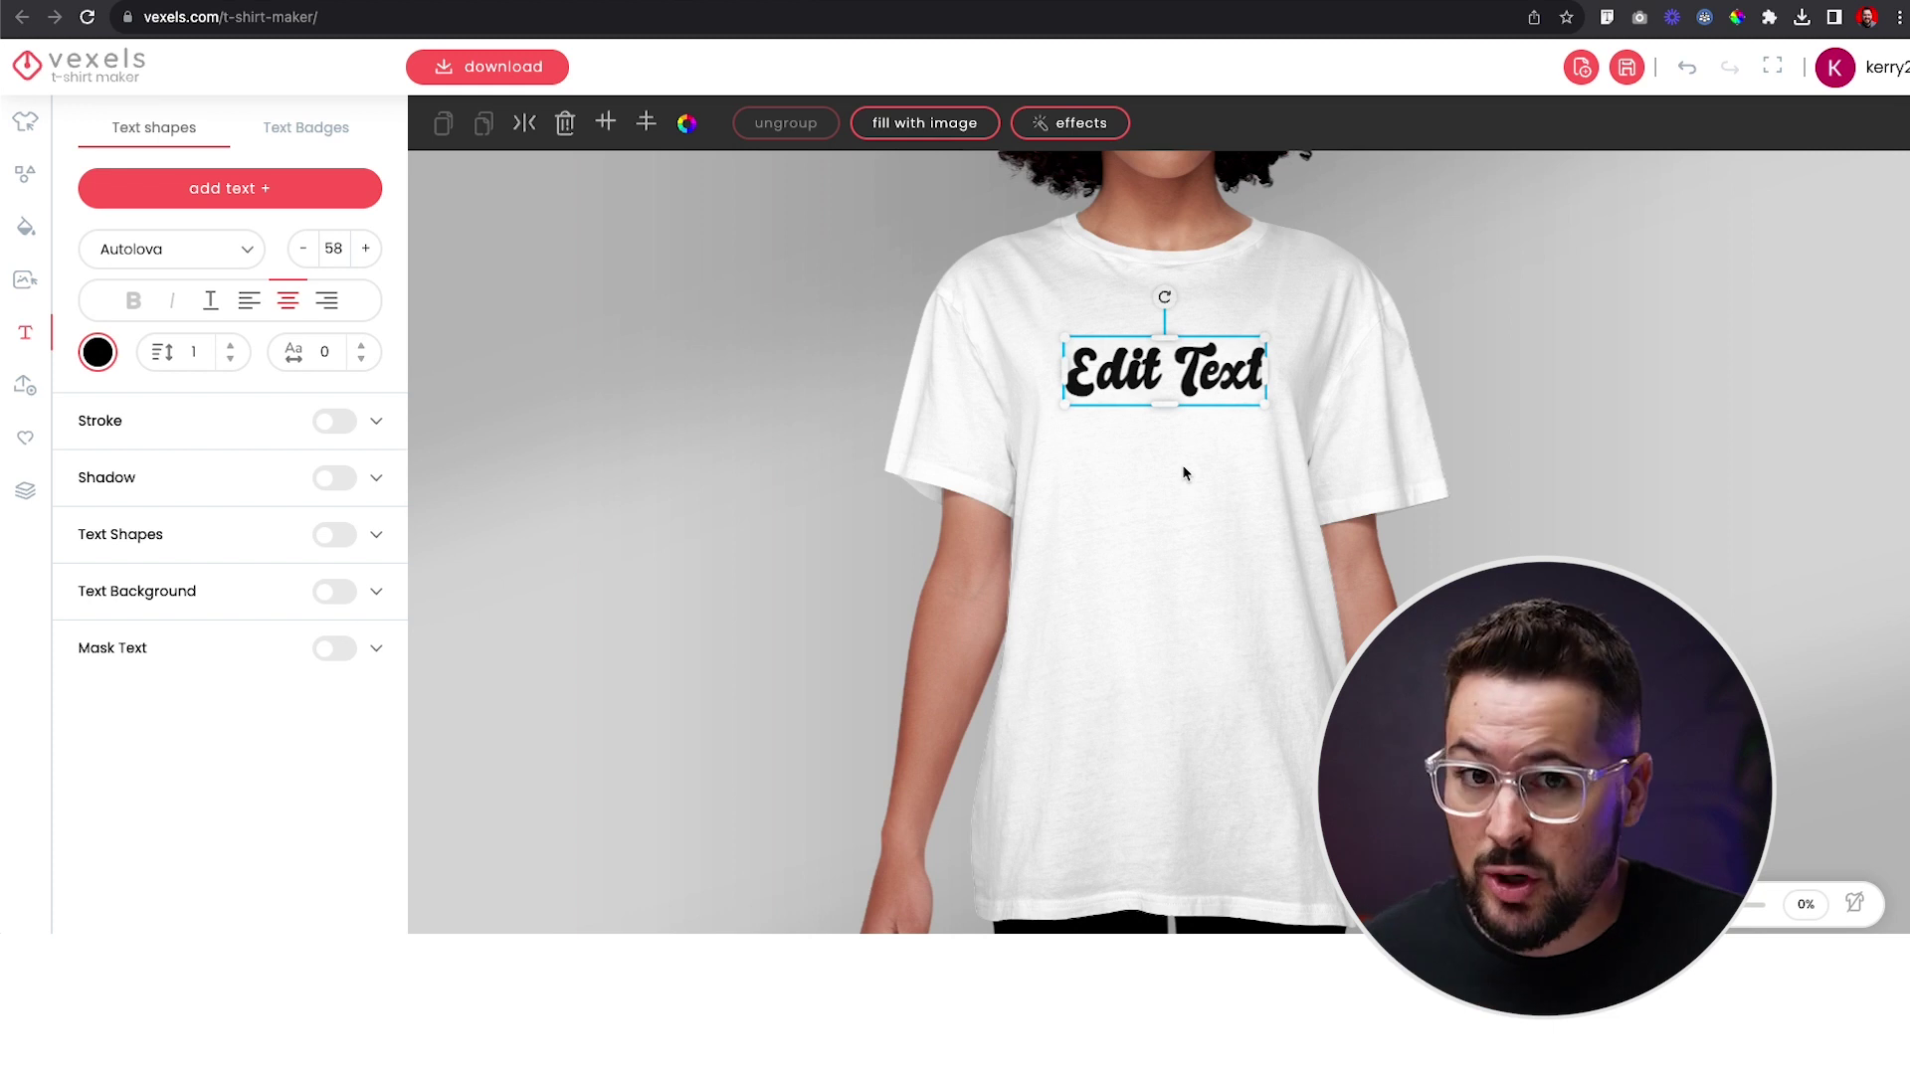
pyautogui.click(1171, 379)
pyautogui.click(1170, 377)
pyautogui.write('Sip. Pet. Repeat.')
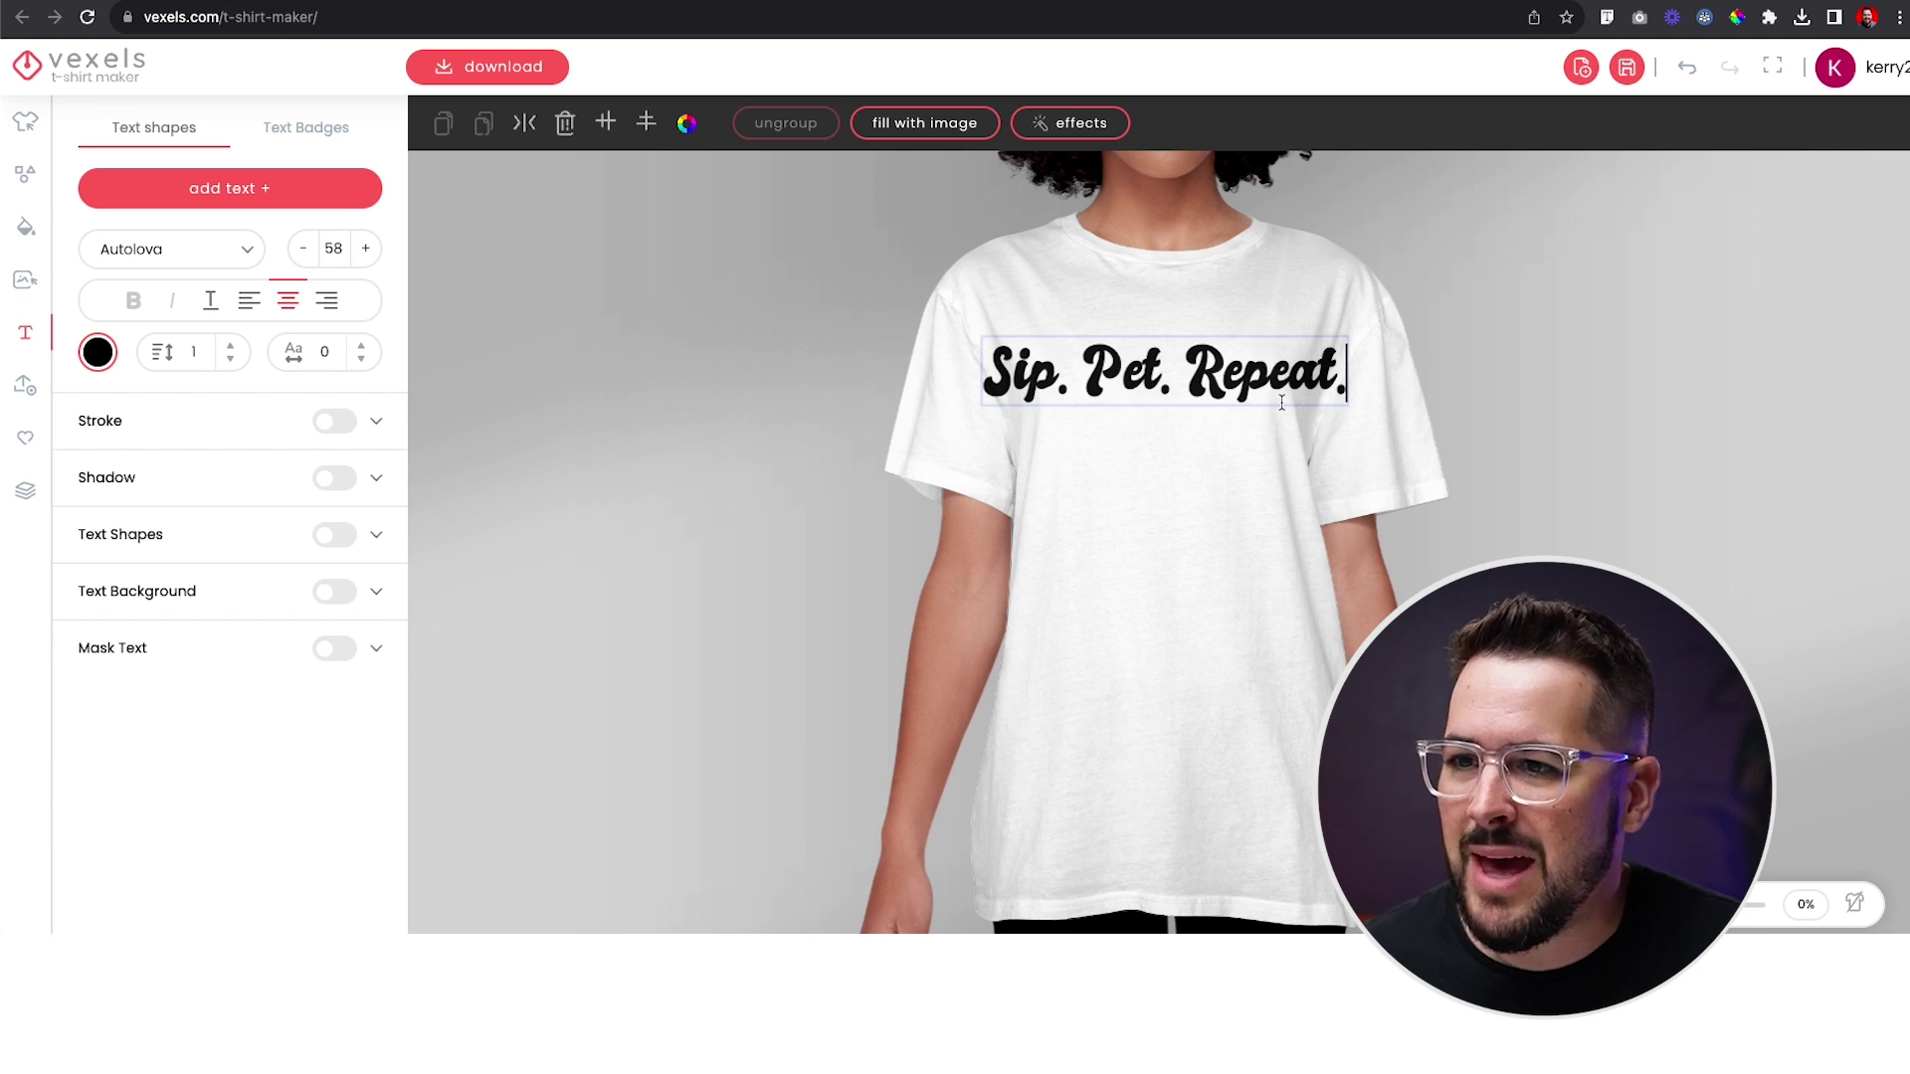
pyautogui.moveTo(1225, 376); pyautogui.dragTo(1225, 552)
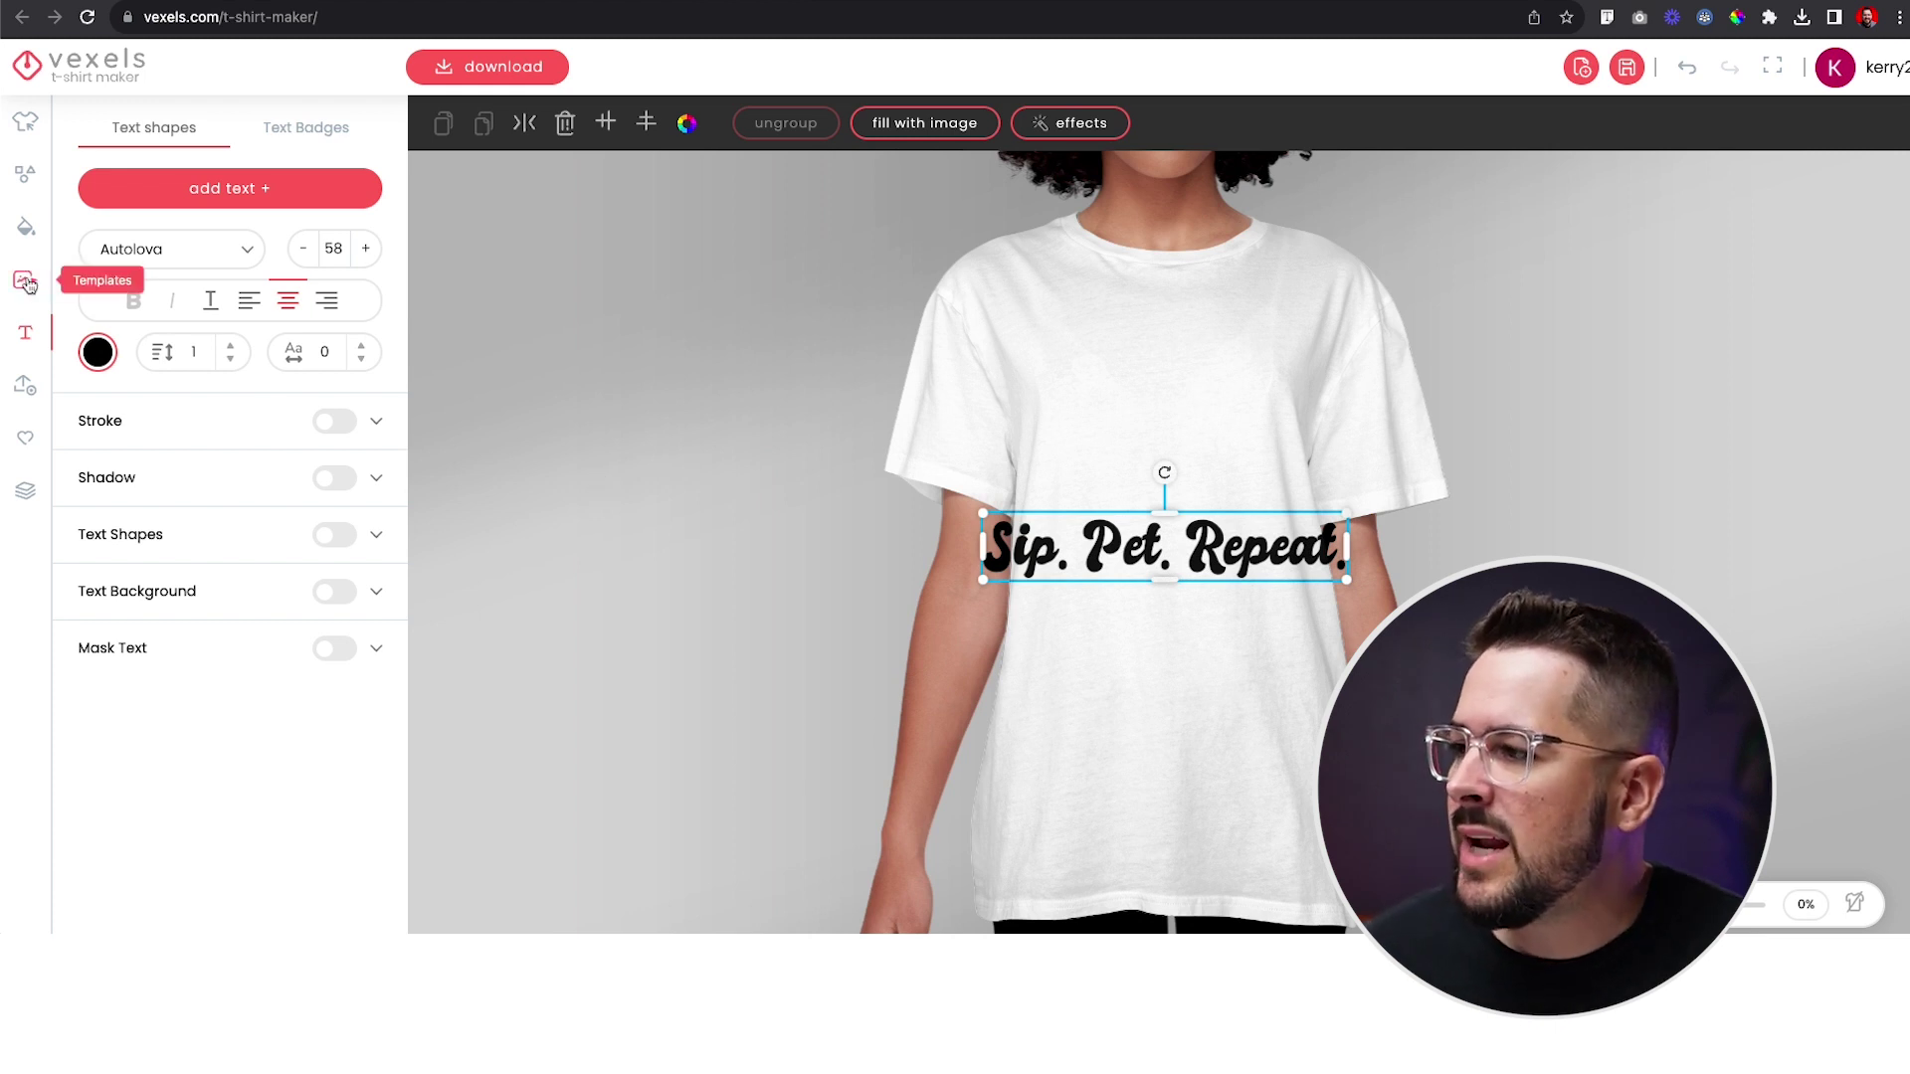
# Find graphics for "coffee", add the cup with a heart and saucer, and place it scaled down just above the word "Repeat.".
pyautogui.click(26, 177)
pyautogui.click(220, 192)
pyautogui.write('coffee')
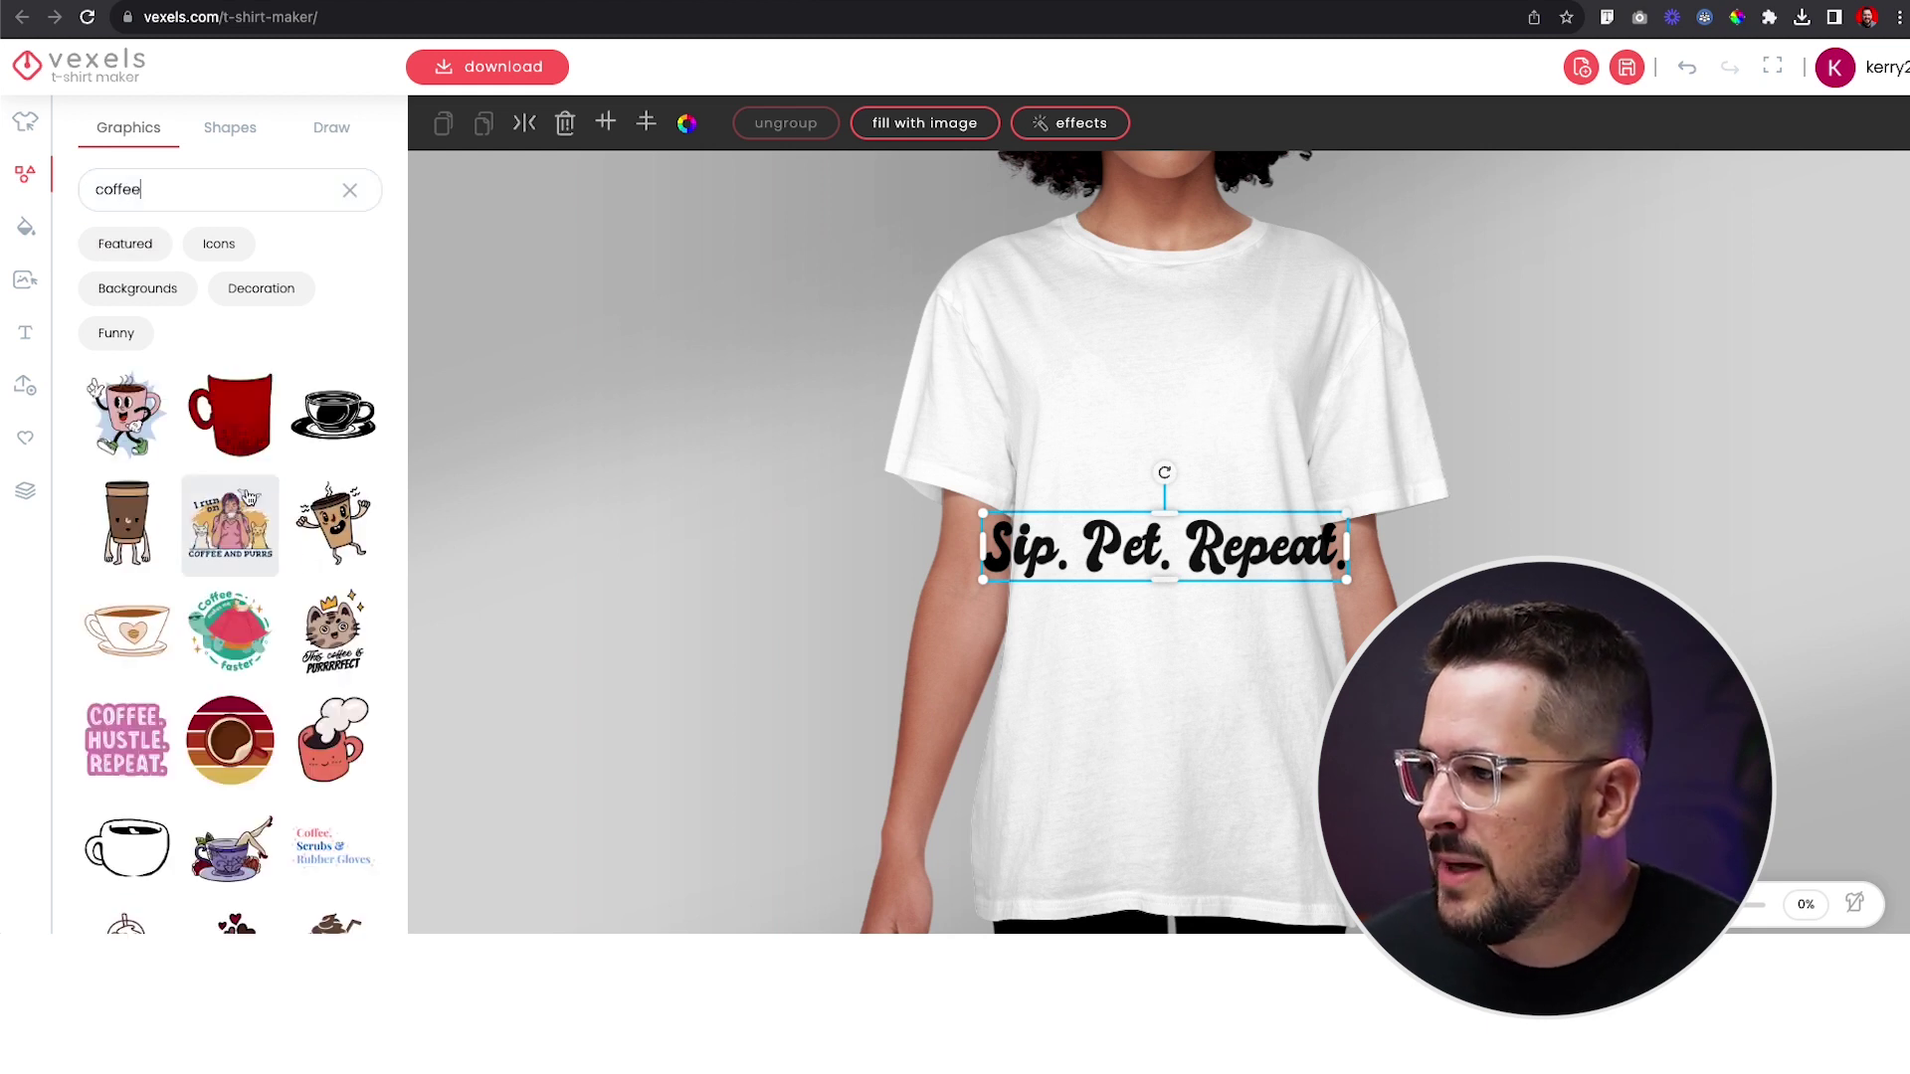
pyautogui.scroll(-1, 338, 537)
pyautogui.scroll(1, 339, 537)
pyautogui.scroll(-2, 337, 535)
pyautogui.scroll(-1, 336, 534)
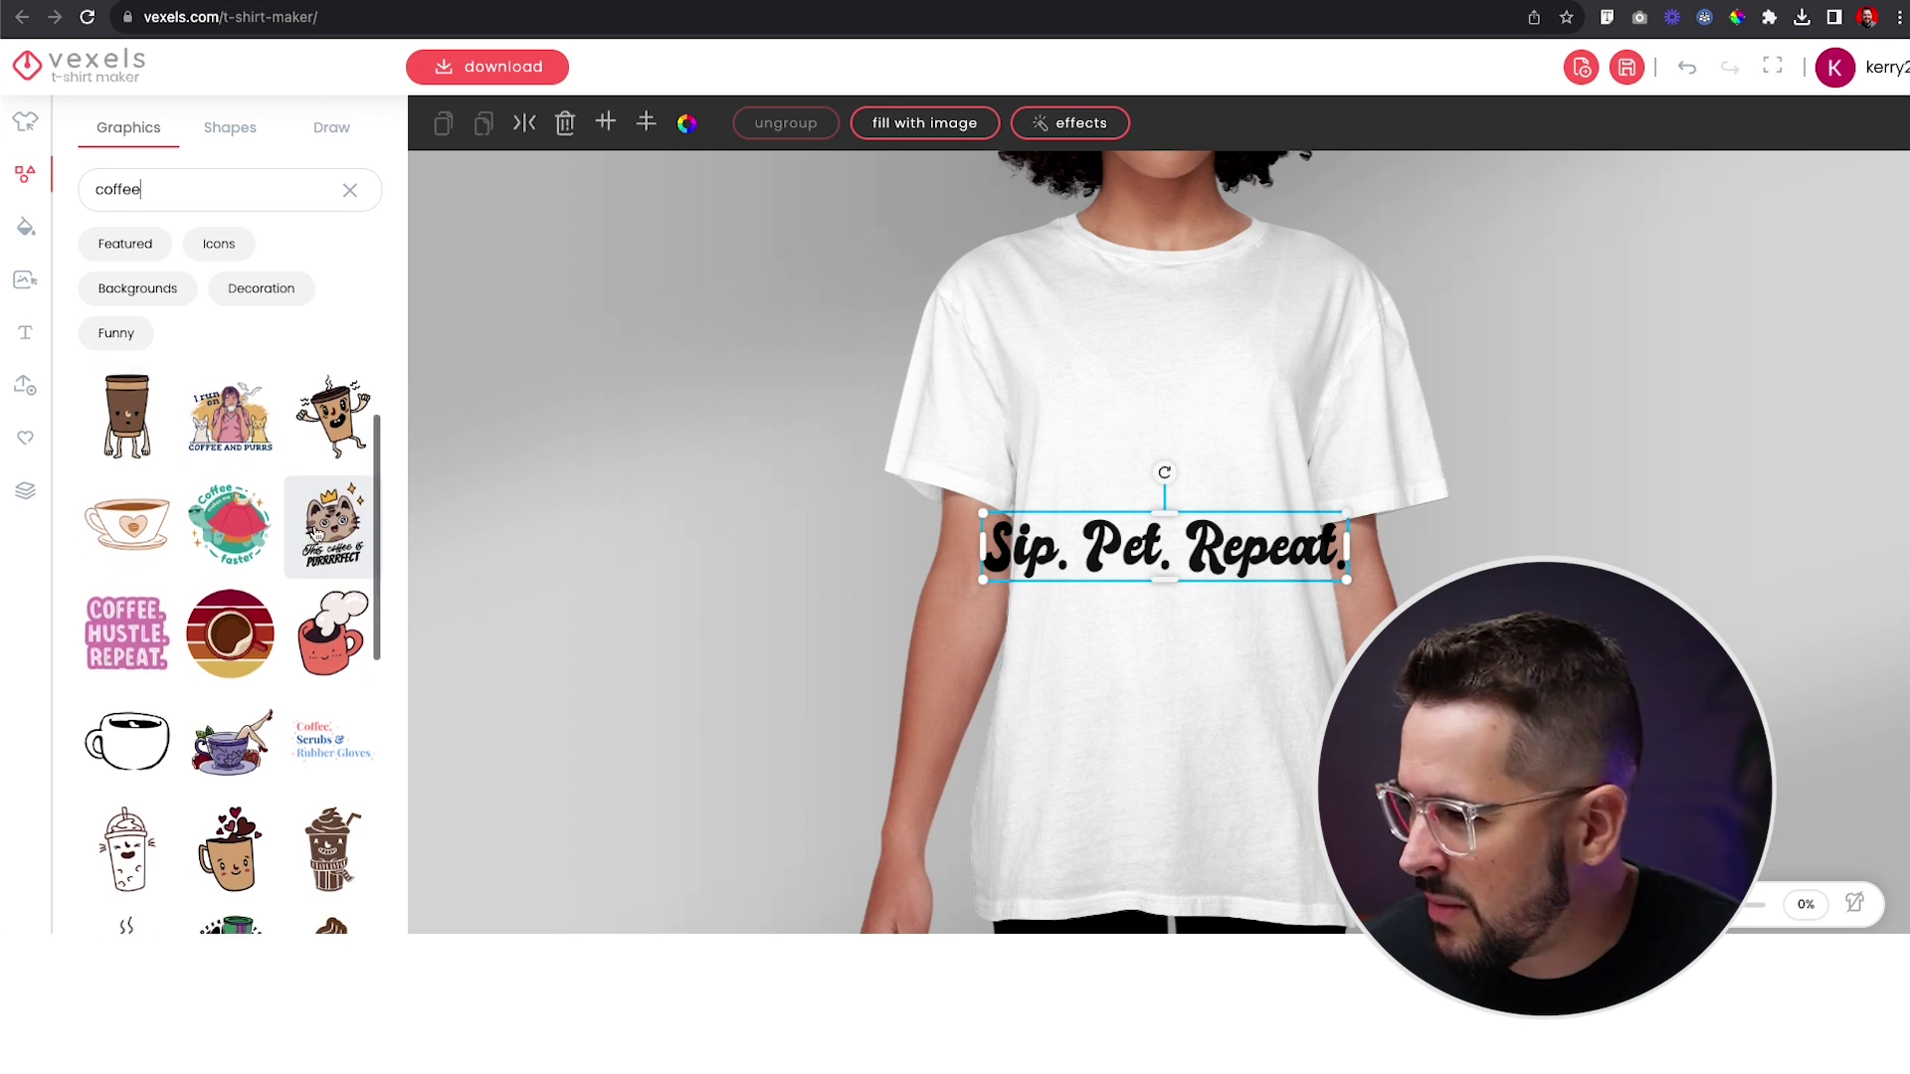
pyautogui.click(131, 515)
pyautogui.moveTo(1328, 568); pyautogui.dragTo(1210, 477)
pyautogui.moveTo(1165, 412); pyautogui.dragTo(1230, 460)
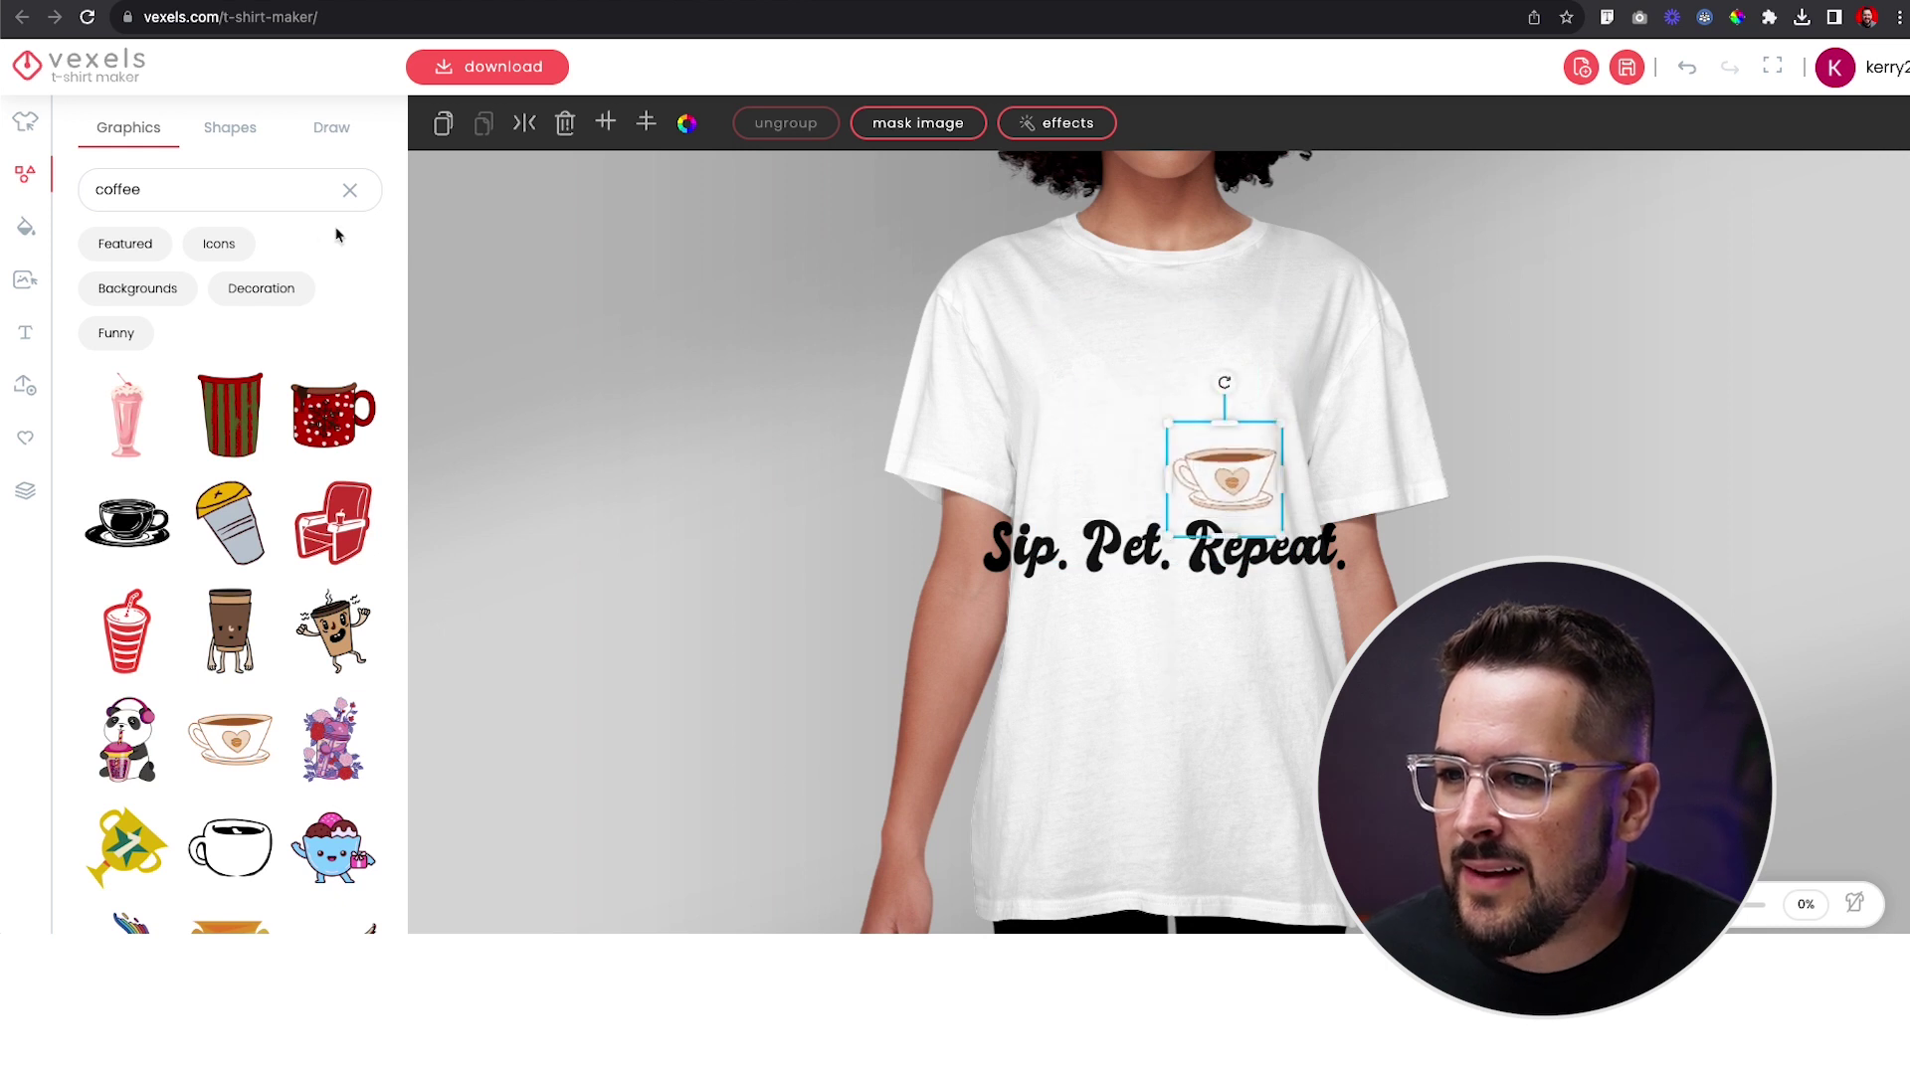
# Find graphics for "dog", add the standing pug and move it up and right, clear of the text.
pyautogui.doubleClick(250, 184)
pyautogui.write('dog')
pyautogui.press('Return')
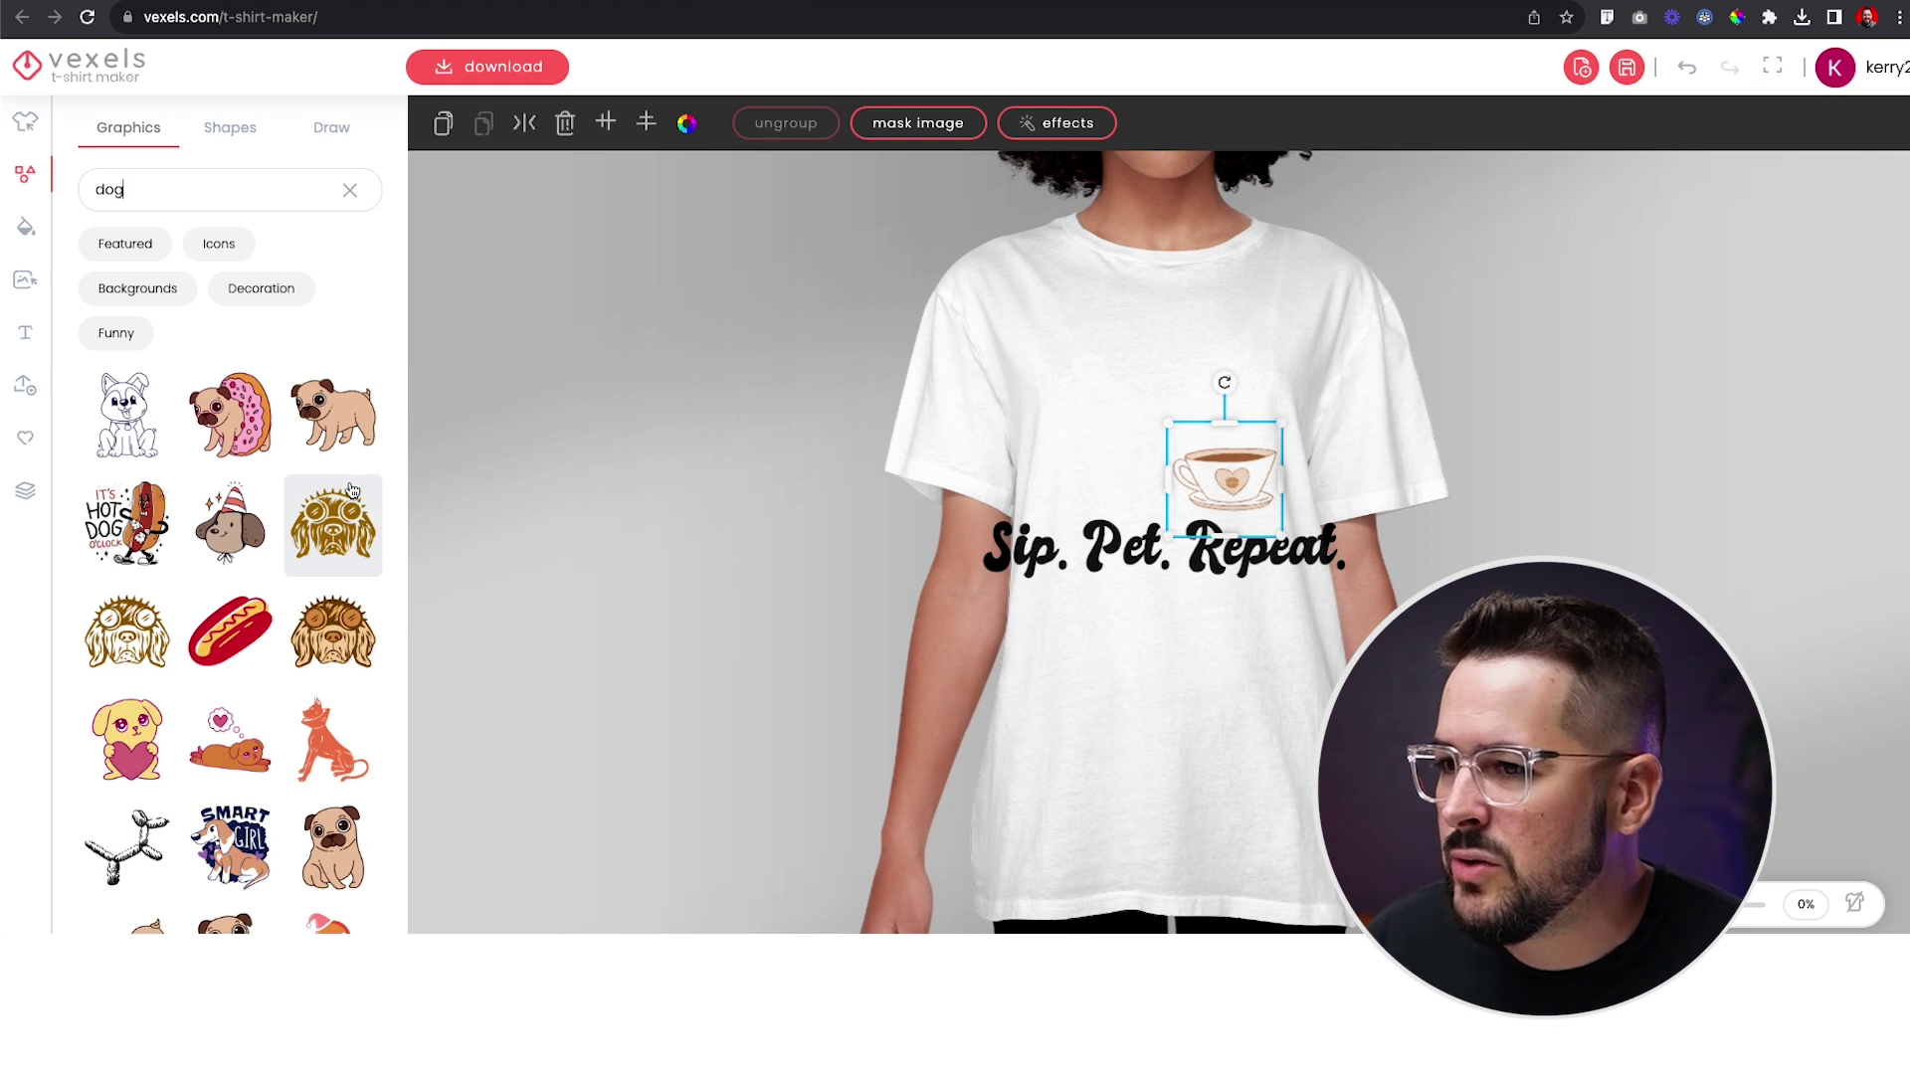
pyautogui.click(342, 424)
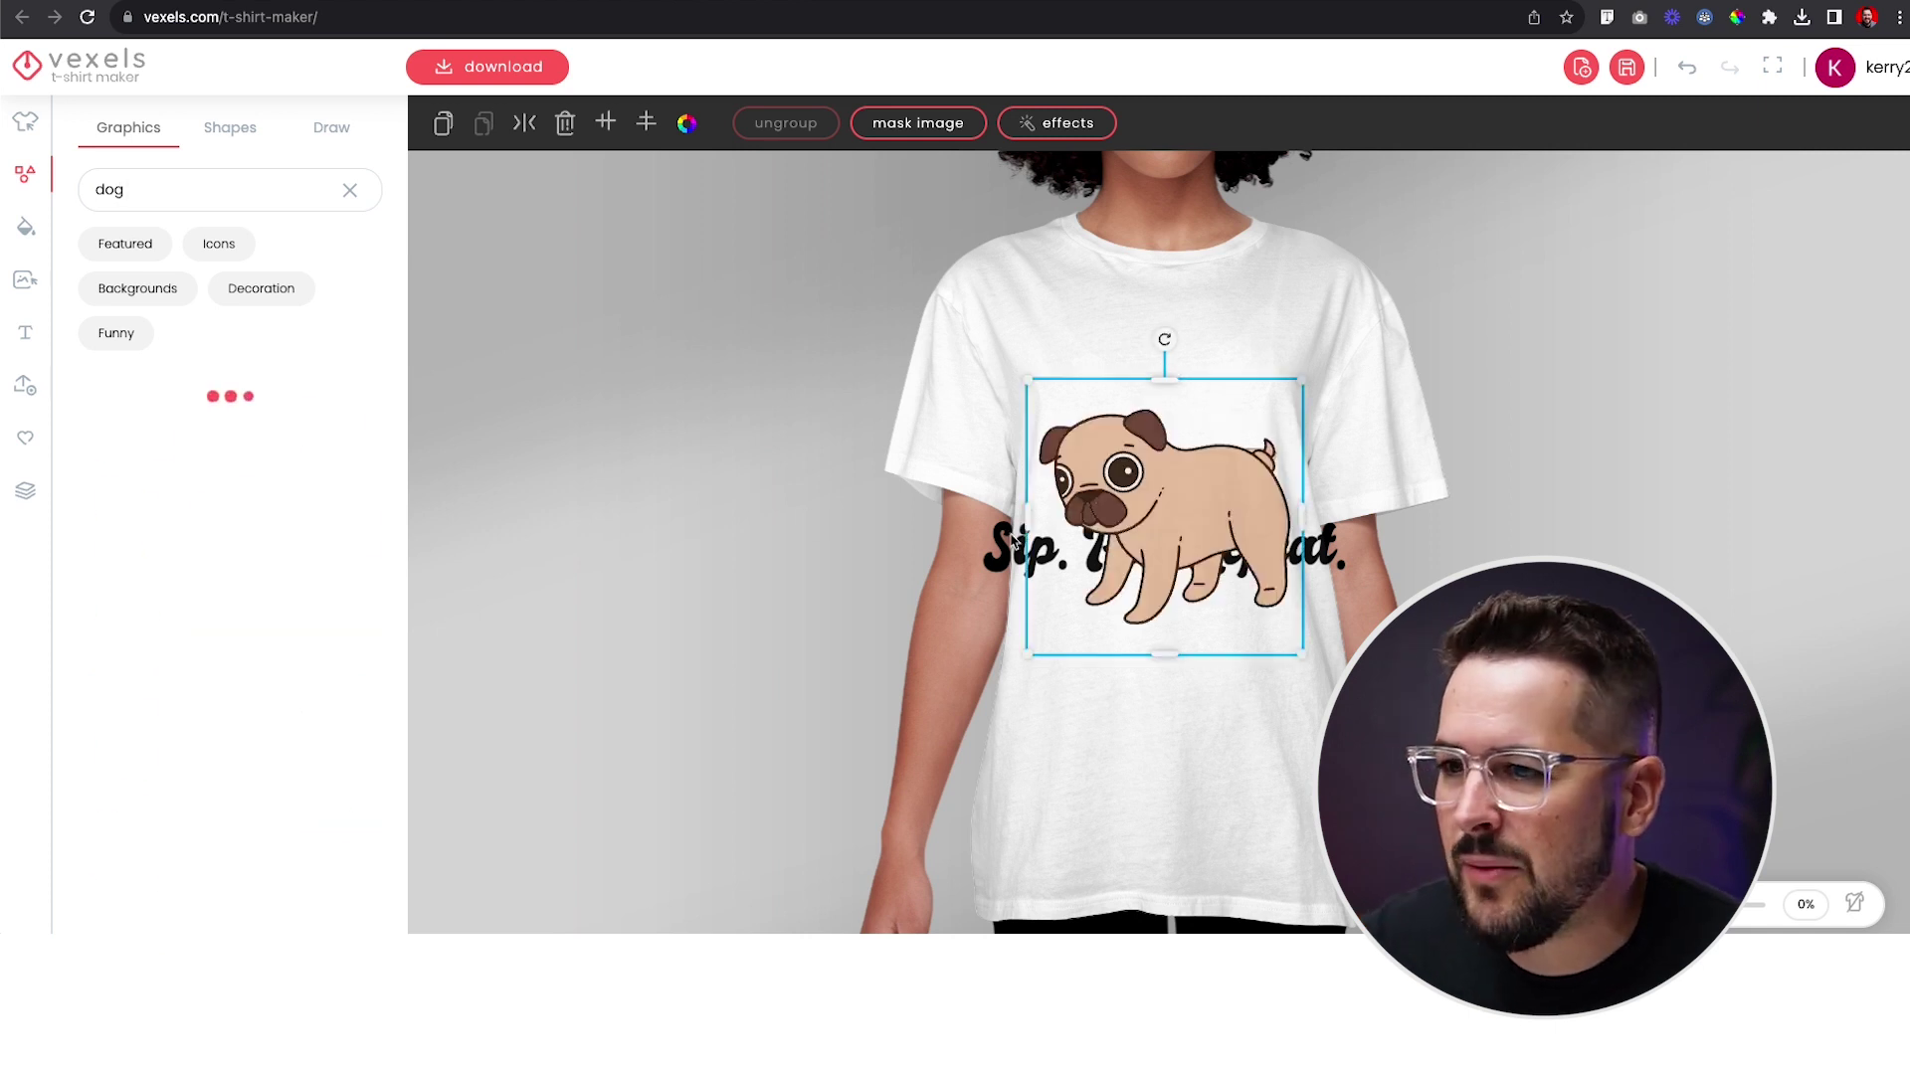
pyautogui.moveTo(1131, 555); pyautogui.dragTo(1339, 433)
# Enlarge the coffee cup slightly, shrink the pug, and arrange them side by side above the text with the pug's snout at the cup's rim.
pyautogui.moveTo(1203, 480); pyautogui.dragTo(1056, 461)
pyautogui.moveTo(1134, 409); pyautogui.dragTo(1149, 396)
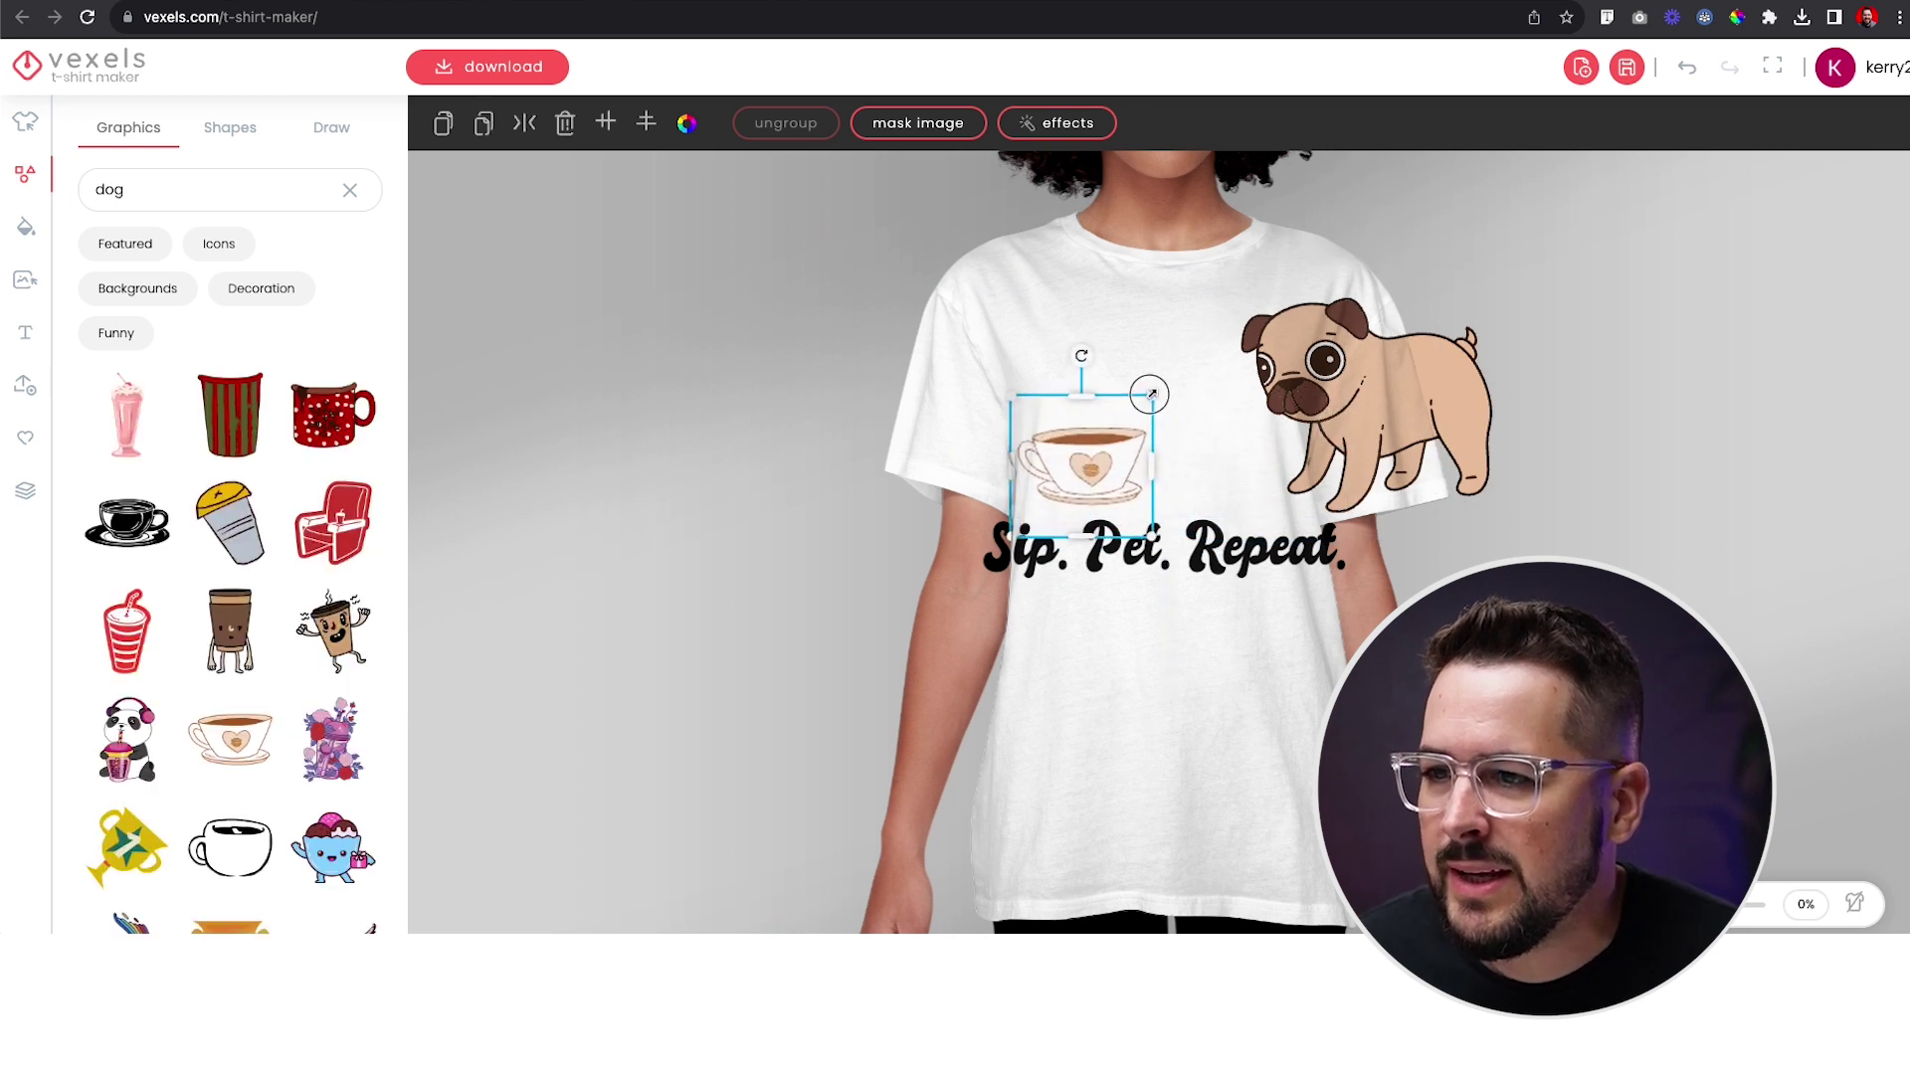
pyautogui.click(1393, 428)
pyautogui.moveTo(1393, 428); pyautogui.dragTo(1242, 444)
pyautogui.moveTo(1357, 557); pyautogui.dragTo(1297, 514)
pyautogui.moveTo(1066, 449); pyautogui.dragTo(1102, 462)
pyautogui.click(1243, 447)
pyautogui.moveTo(1241, 444); pyautogui.dragTo(1242, 404)
pyautogui.moveTo(1124, 458); pyautogui.dragTo(1126, 416)
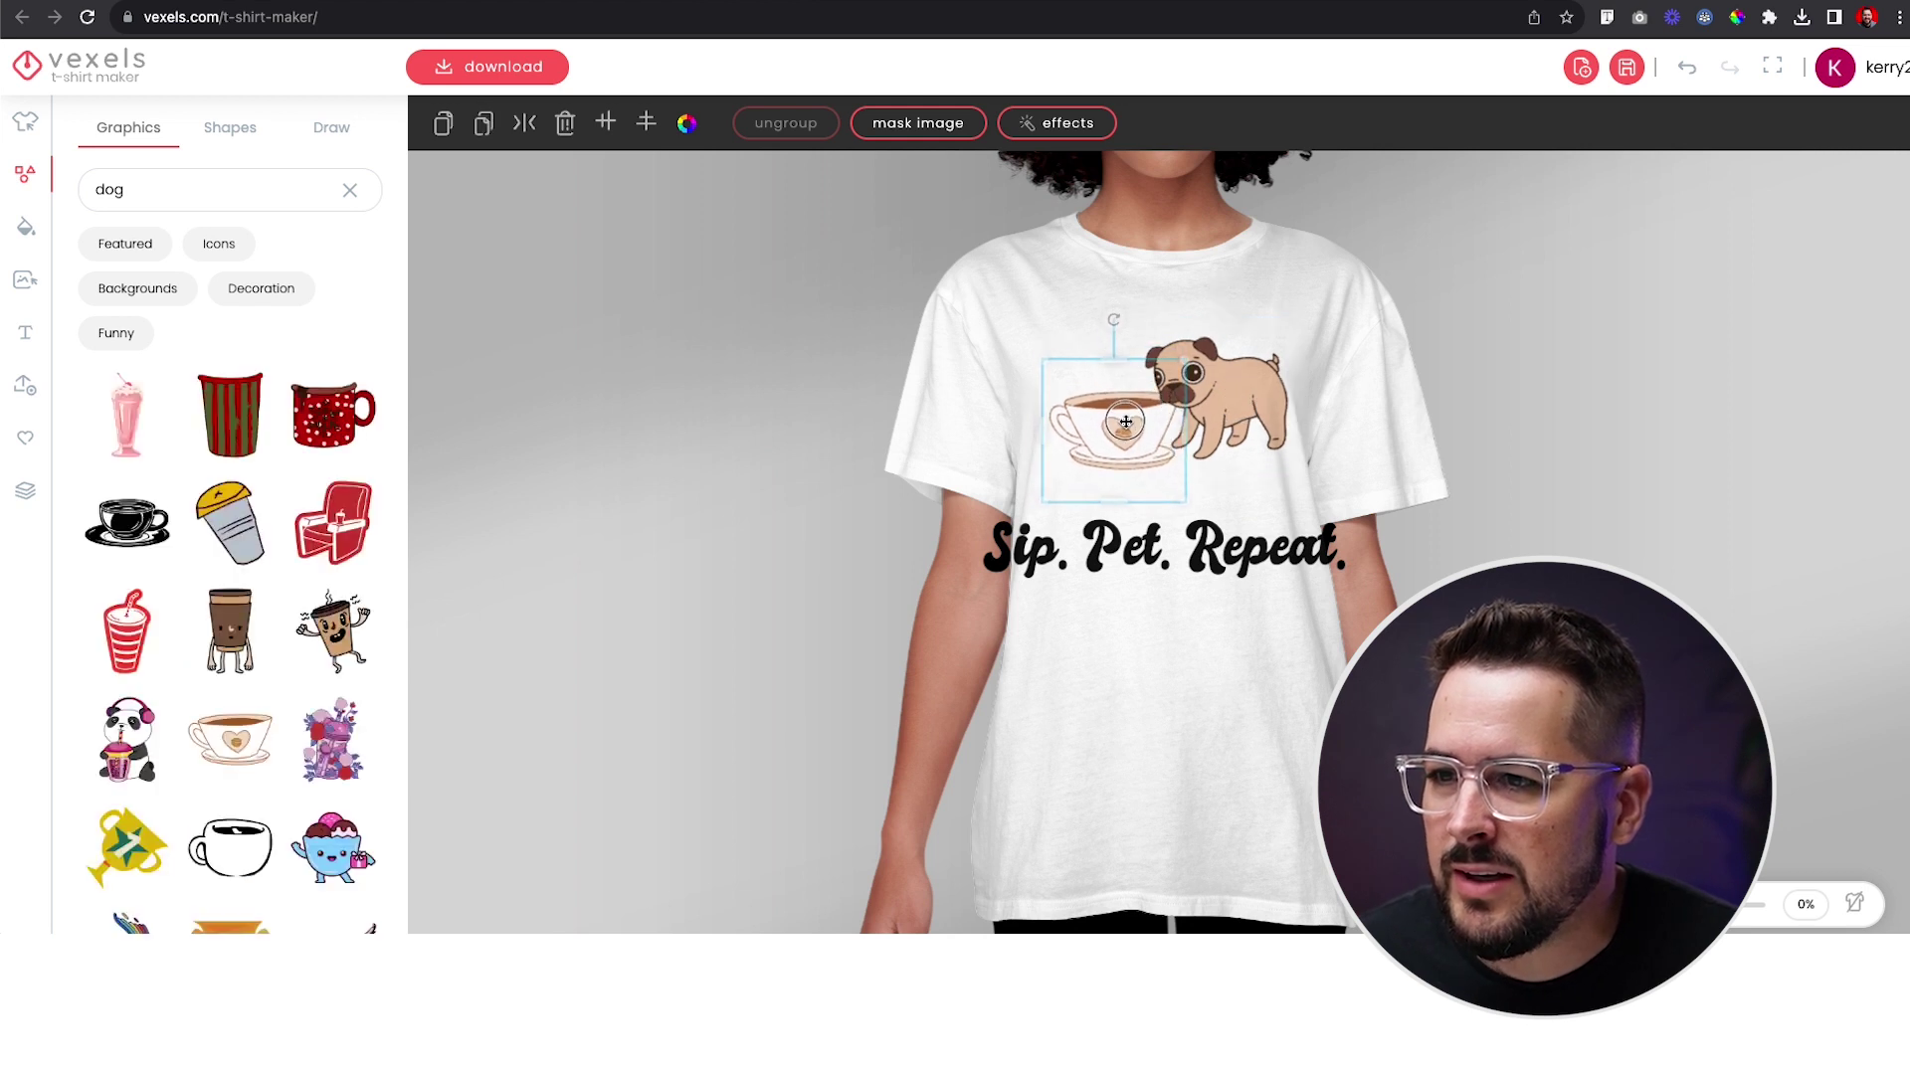
# Move the "Sip. Pet. Repeat." text up close beneath the graphics and set its font size to 38.
pyautogui.moveTo(1209, 559); pyautogui.dragTo(1210, 529)
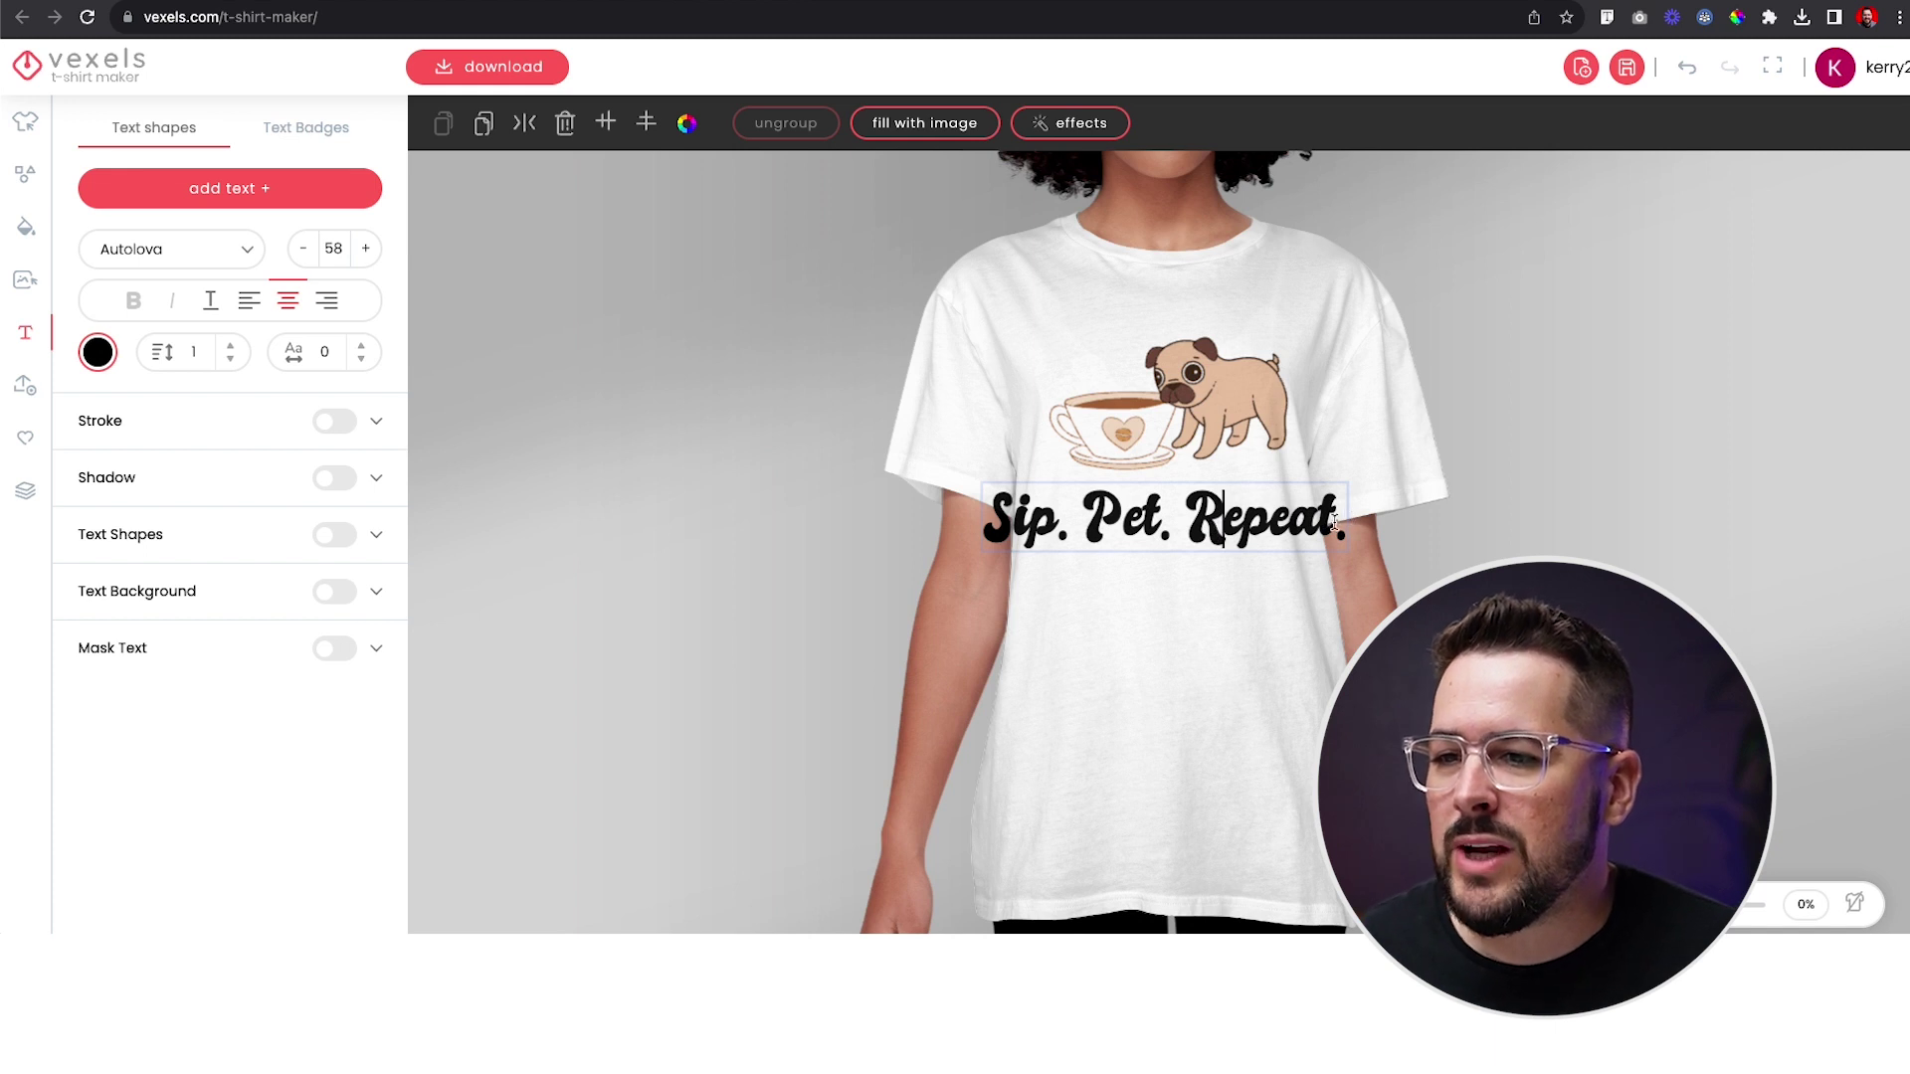
pyautogui.moveTo(1340, 521); pyautogui.dragTo(980, 517)
pyautogui.moveTo(980, 517); pyautogui.dragTo(1382, 518)
pyautogui.click(307, 258)
pyautogui.click(304, 250)
pyautogui.click(303, 251)
pyautogui.click(304, 251)
pyautogui.click(304, 251)
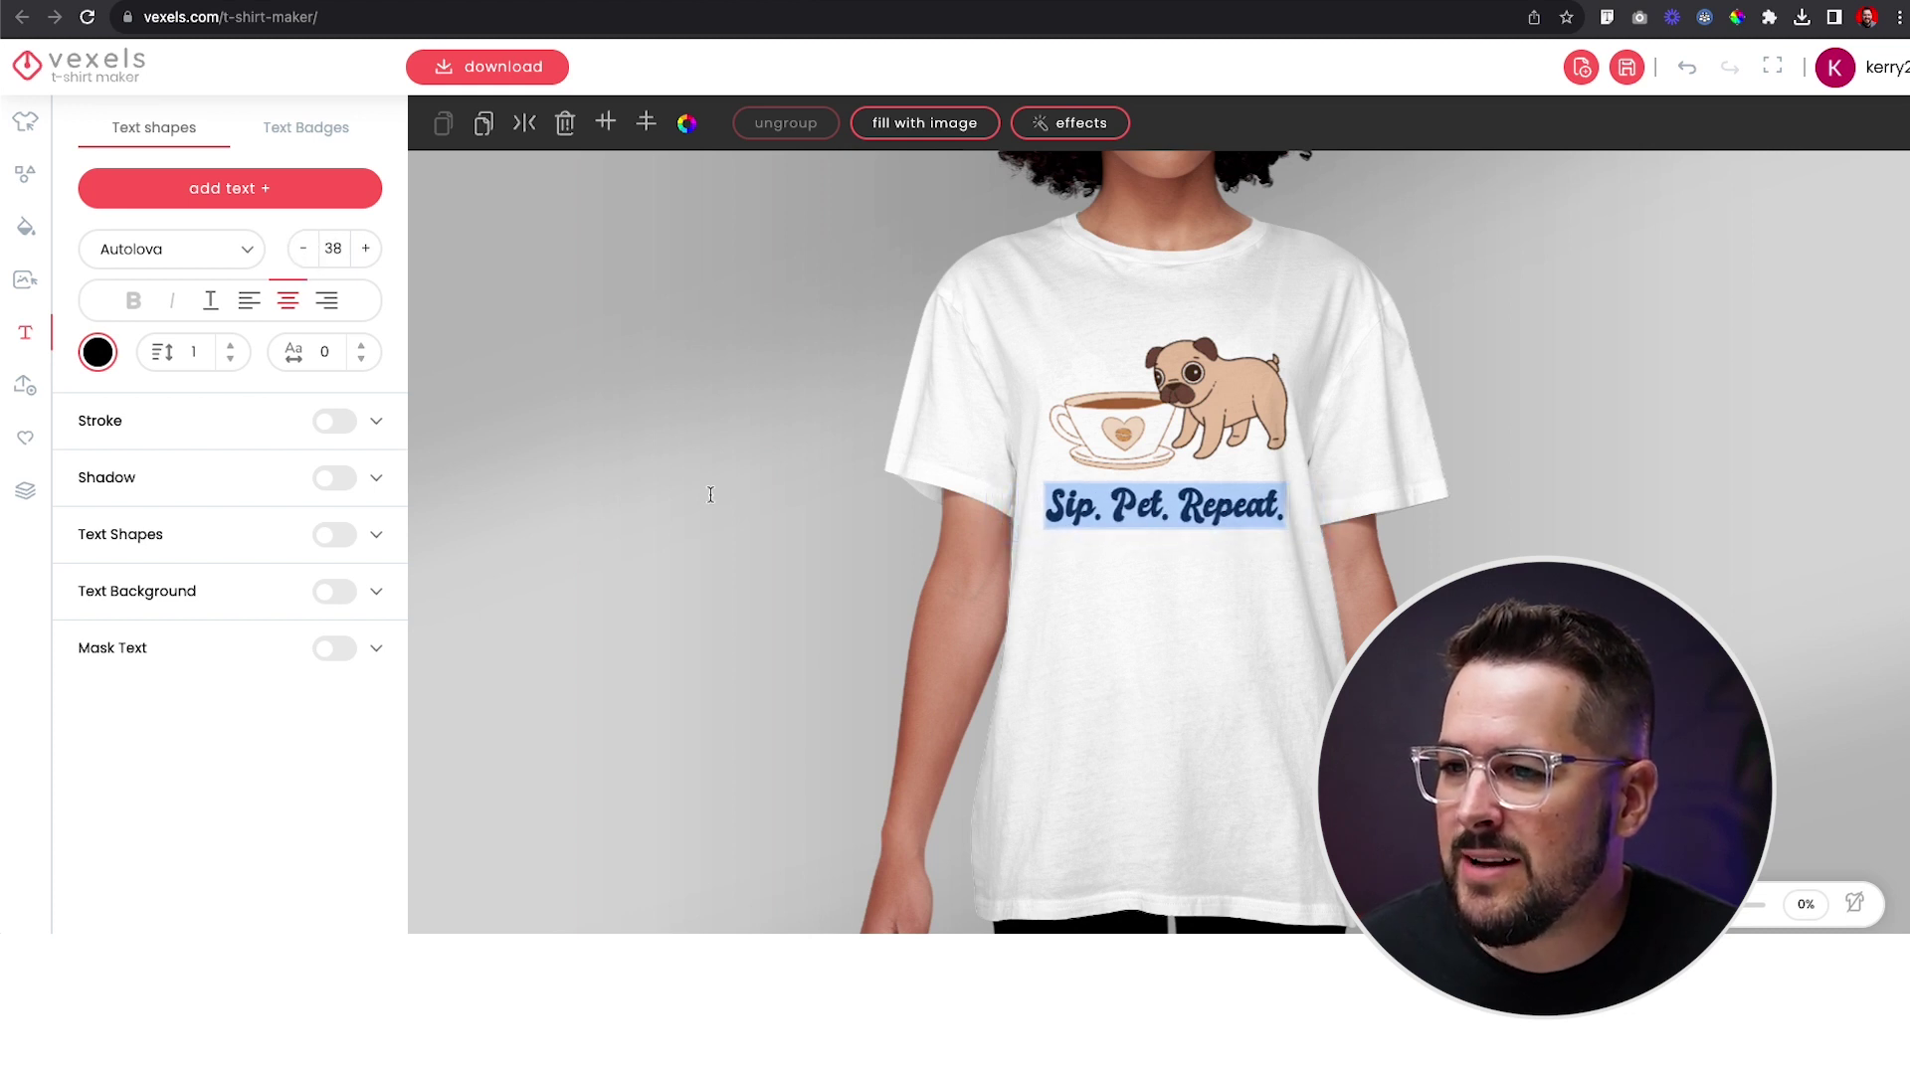
# Fine-tune the layout by nudging the cup and pug left and the text slightly higher, and leave everything deselected.
pyautogui.click(1098, 443)
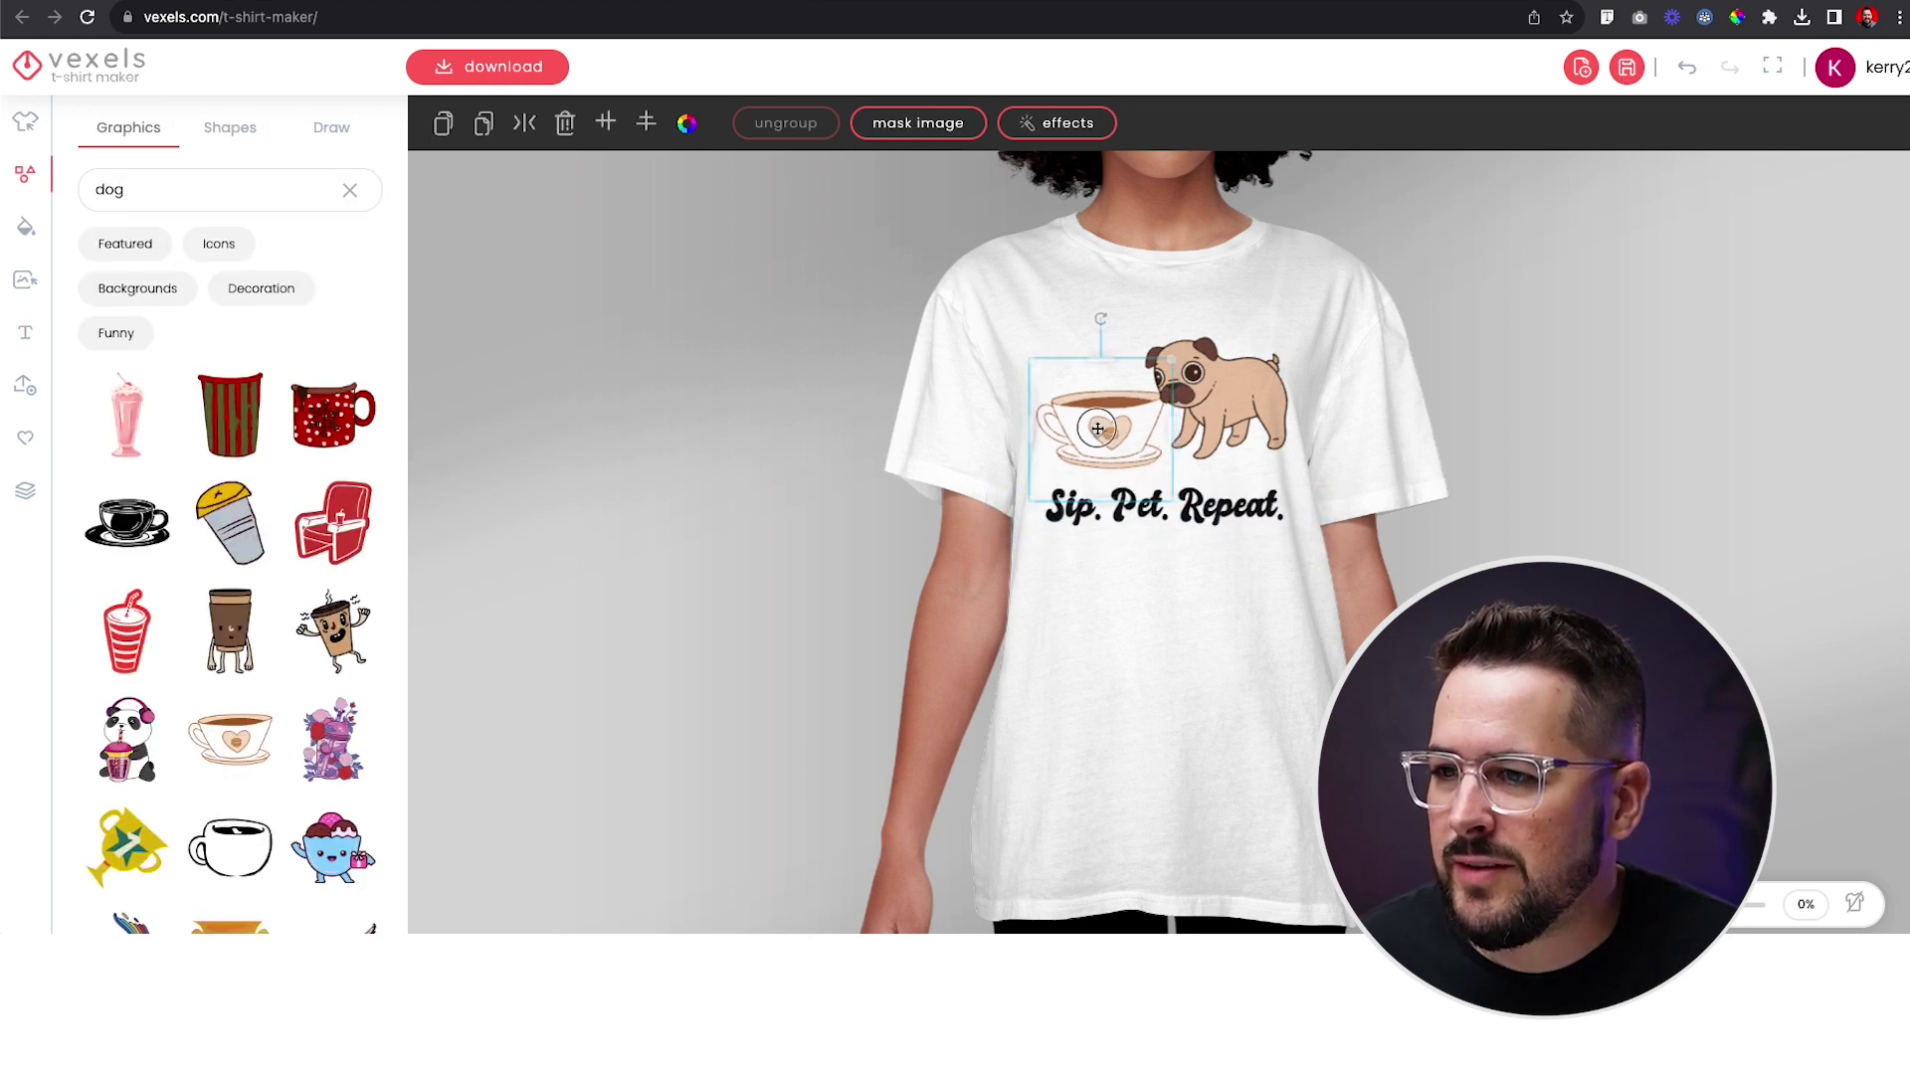
pyautogui.click(1251, 418)
pyautogui.click(1226, 503)
pyautogui.doubleClick(1184, 498)
pyautogui.doubleClick(1193, 495)
pyautogui.click(1217, 583)
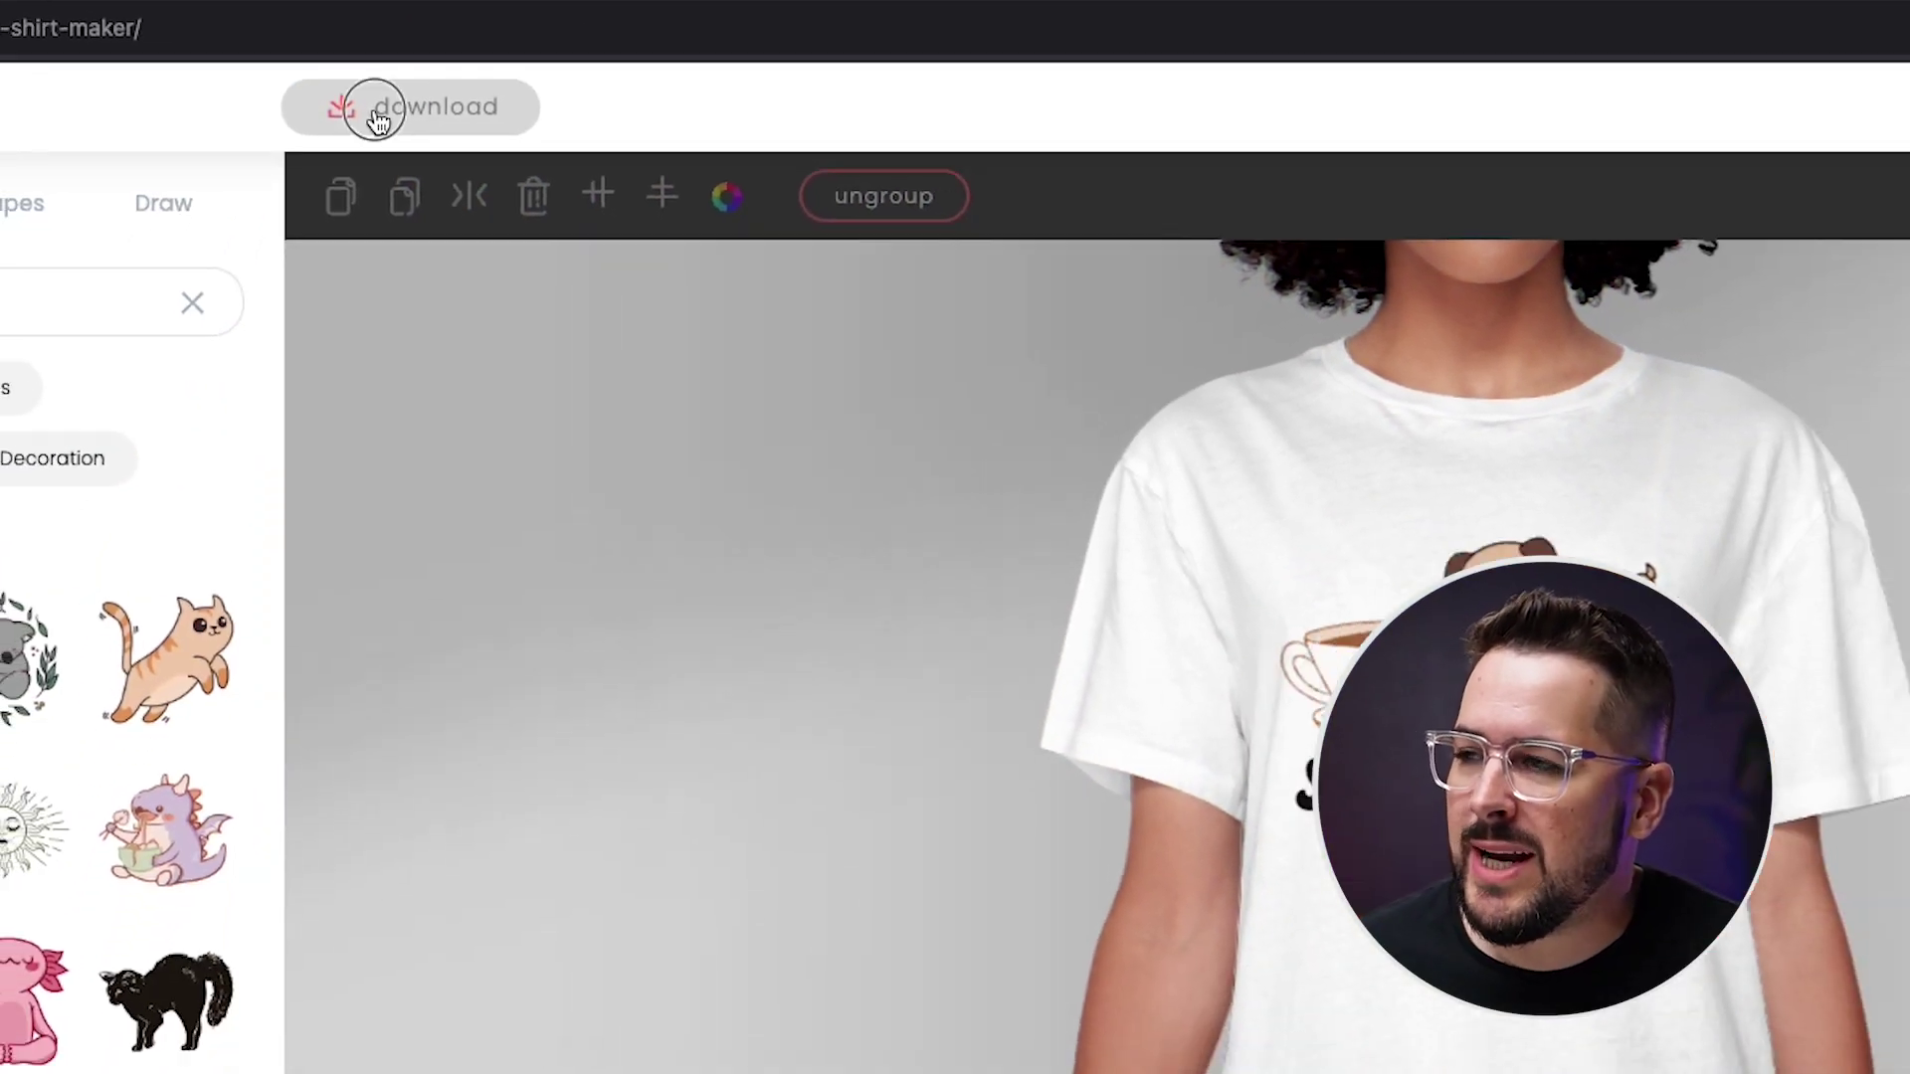
# Download the finished T-shirt design and dismiss the mockup generator offer.
pyautogui.click(384, 139)
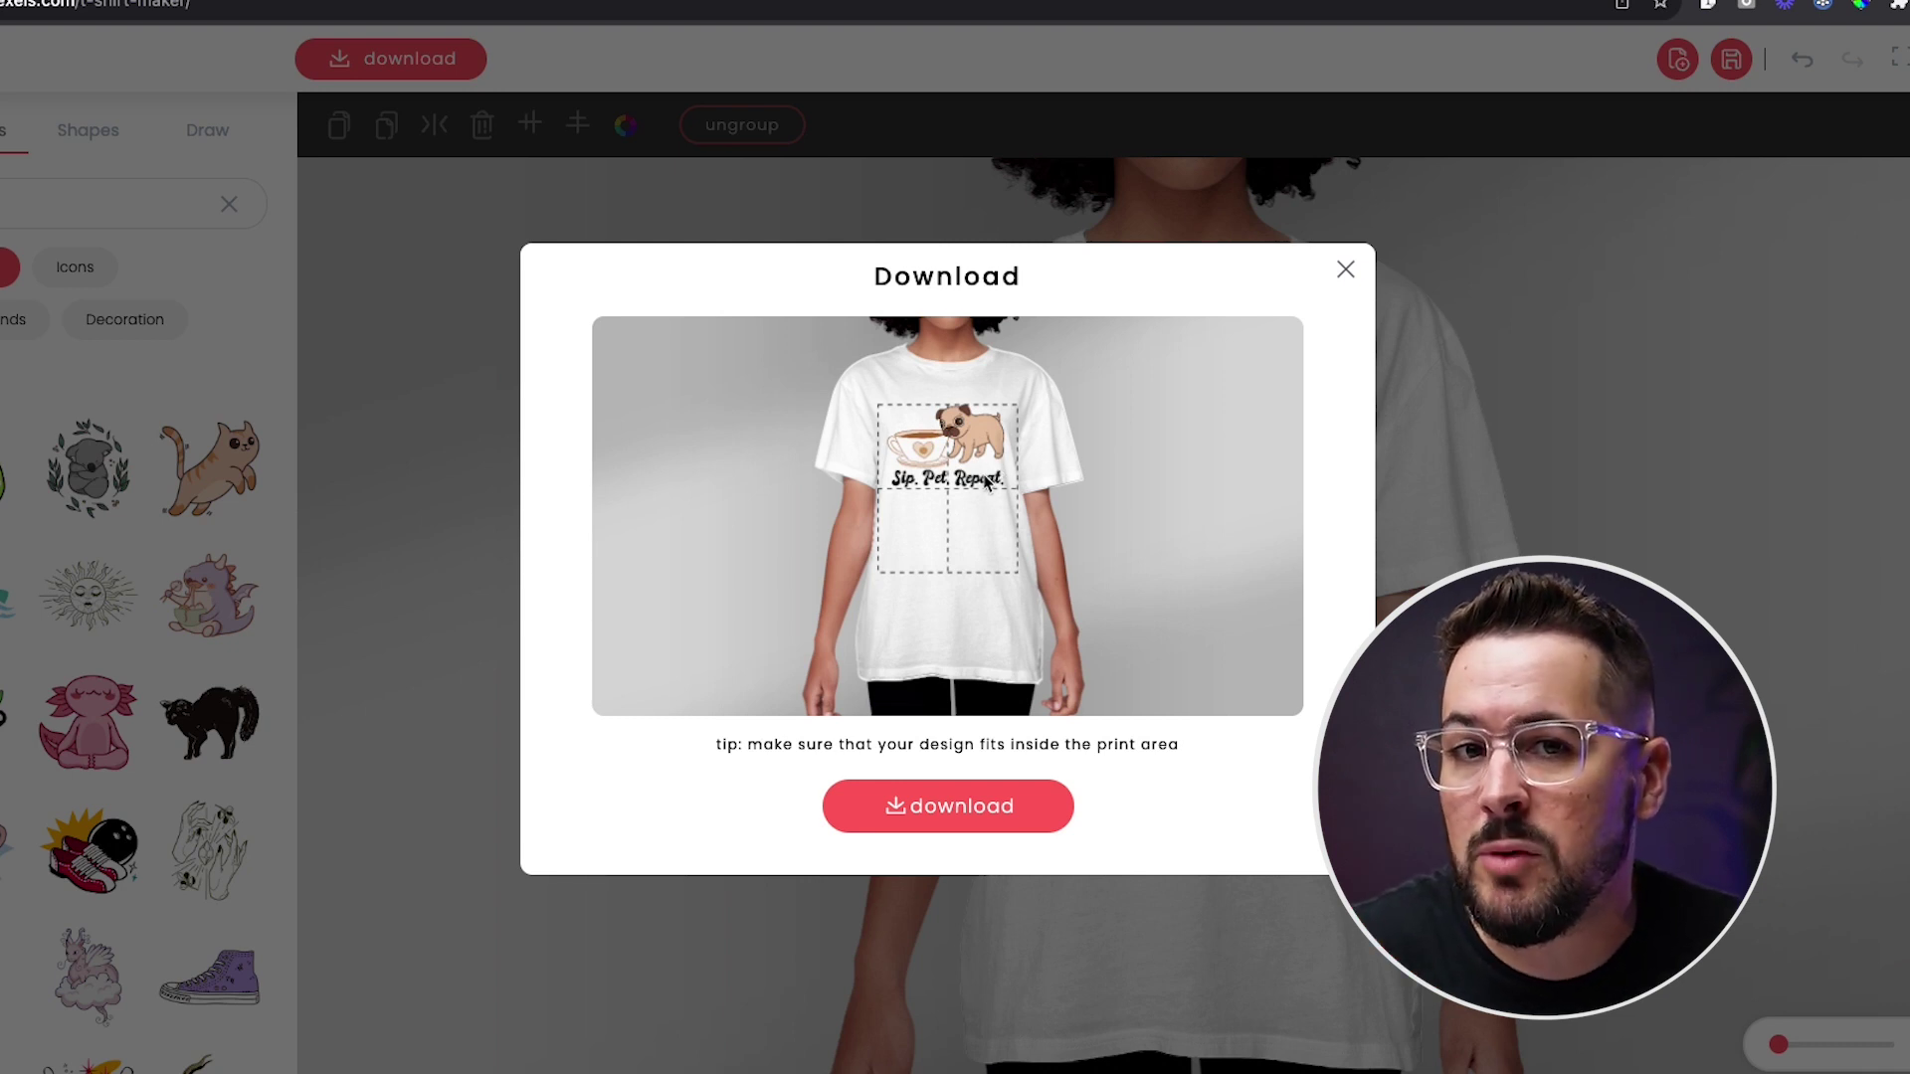
pyautogui.click(951, 818)
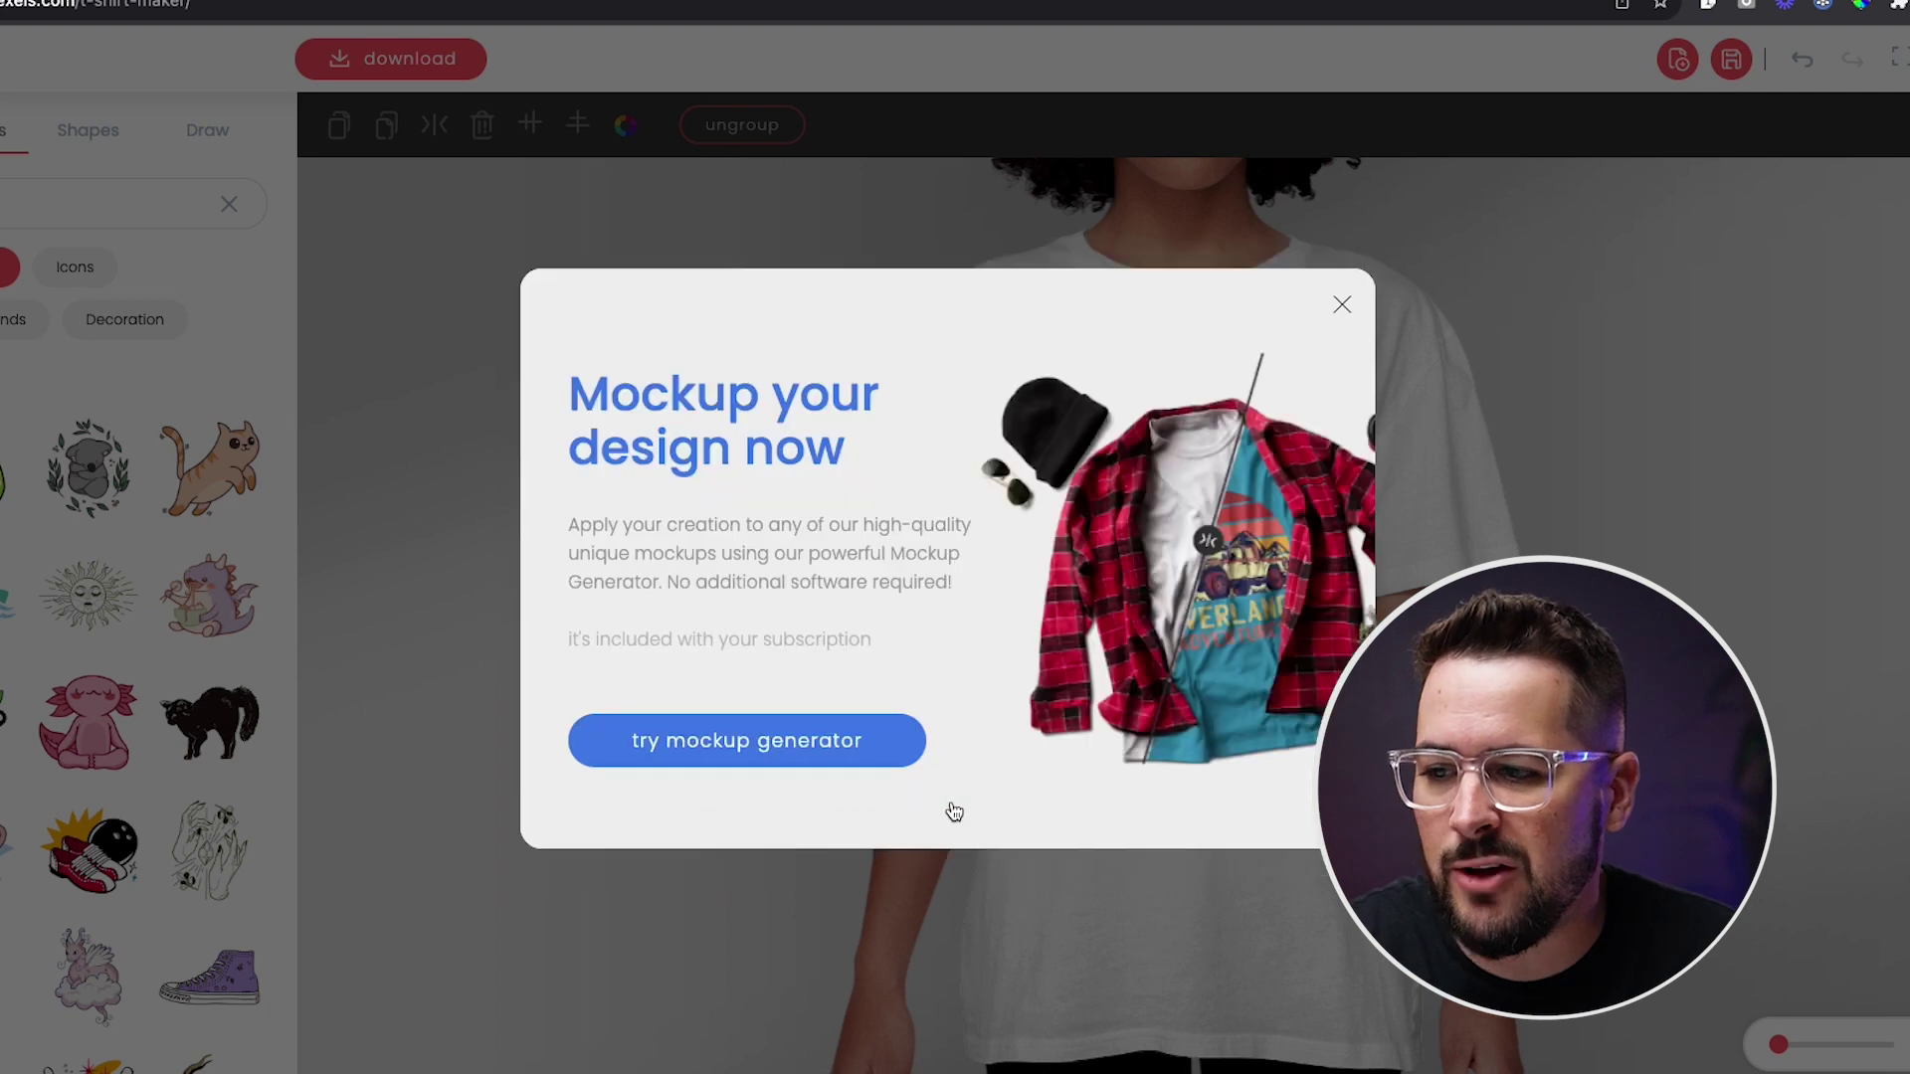
pyautogui.click(1342, 300)
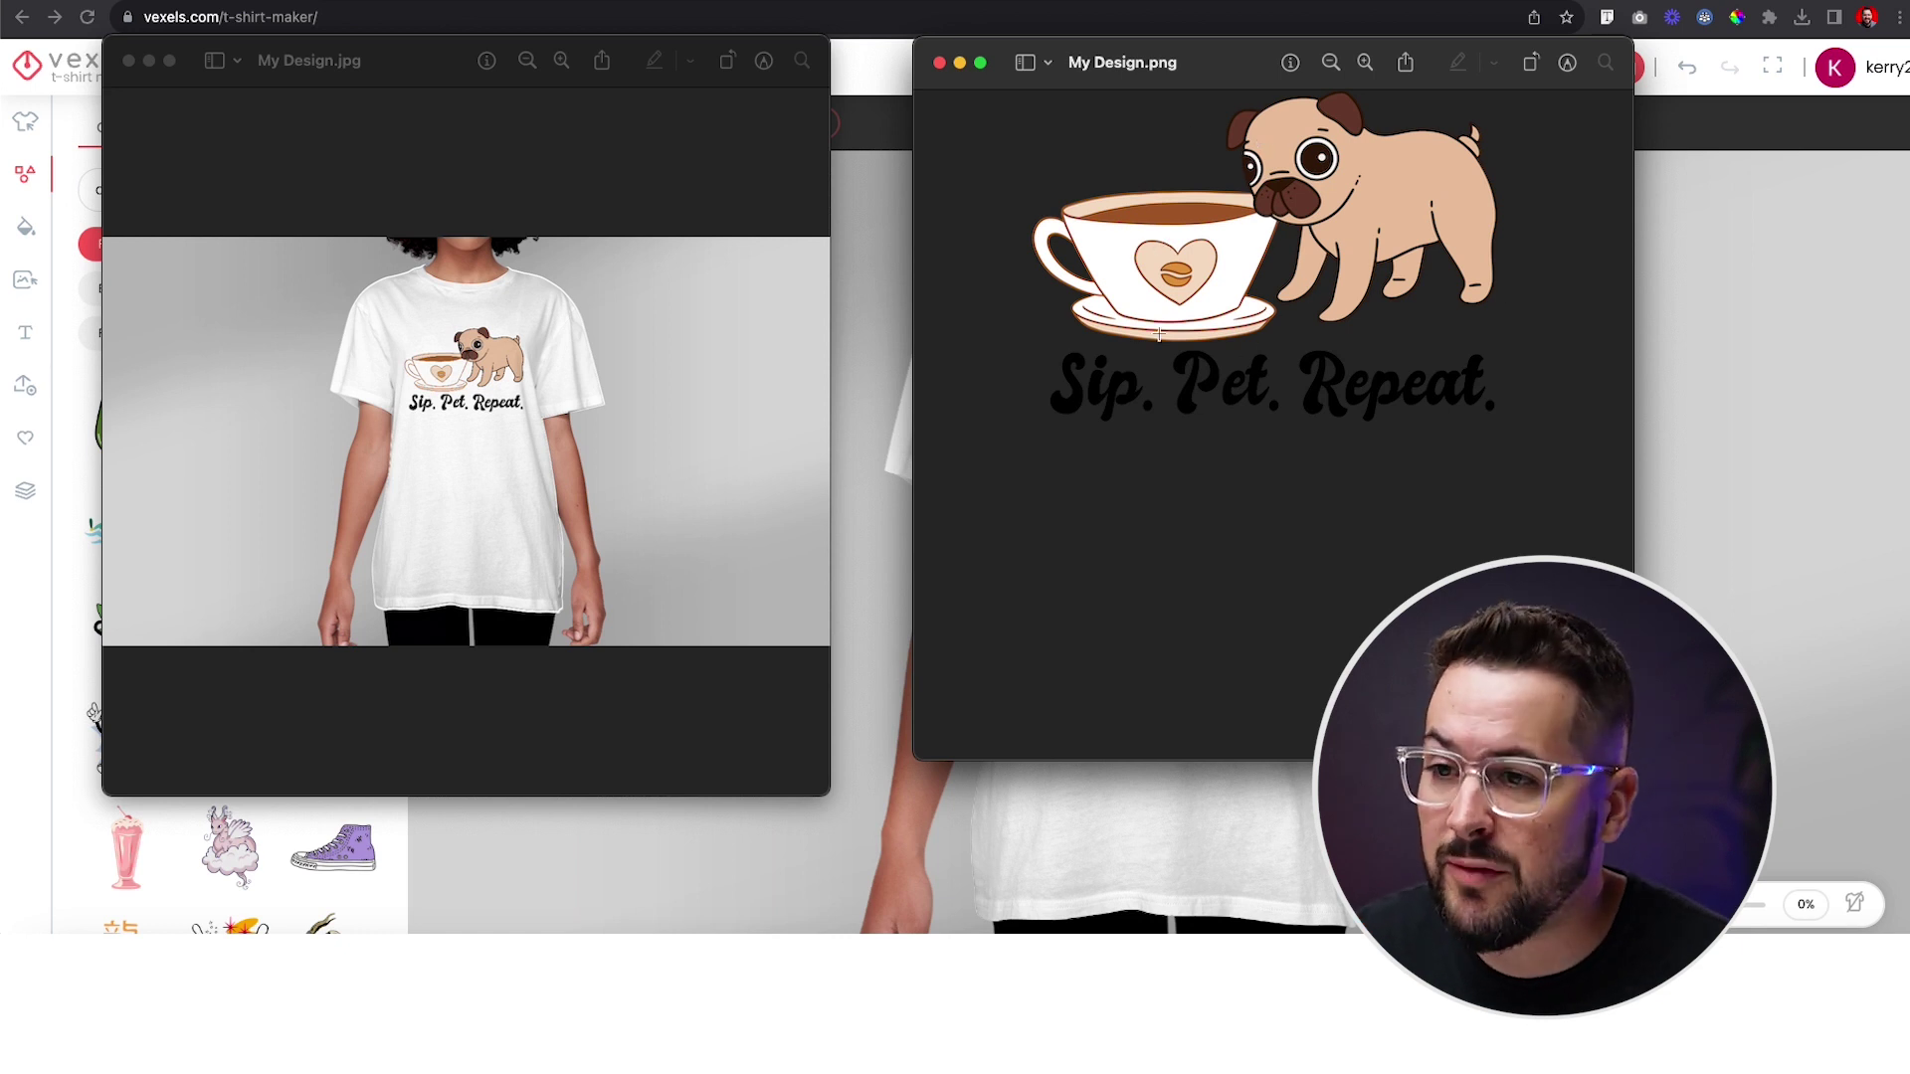
# Enlarge the window showing My Design.png and shift it slightly left to inspect the exported artwork.
pyautogui.moveTo(1631, 759); pyautogui.dragTo(1856, 876)
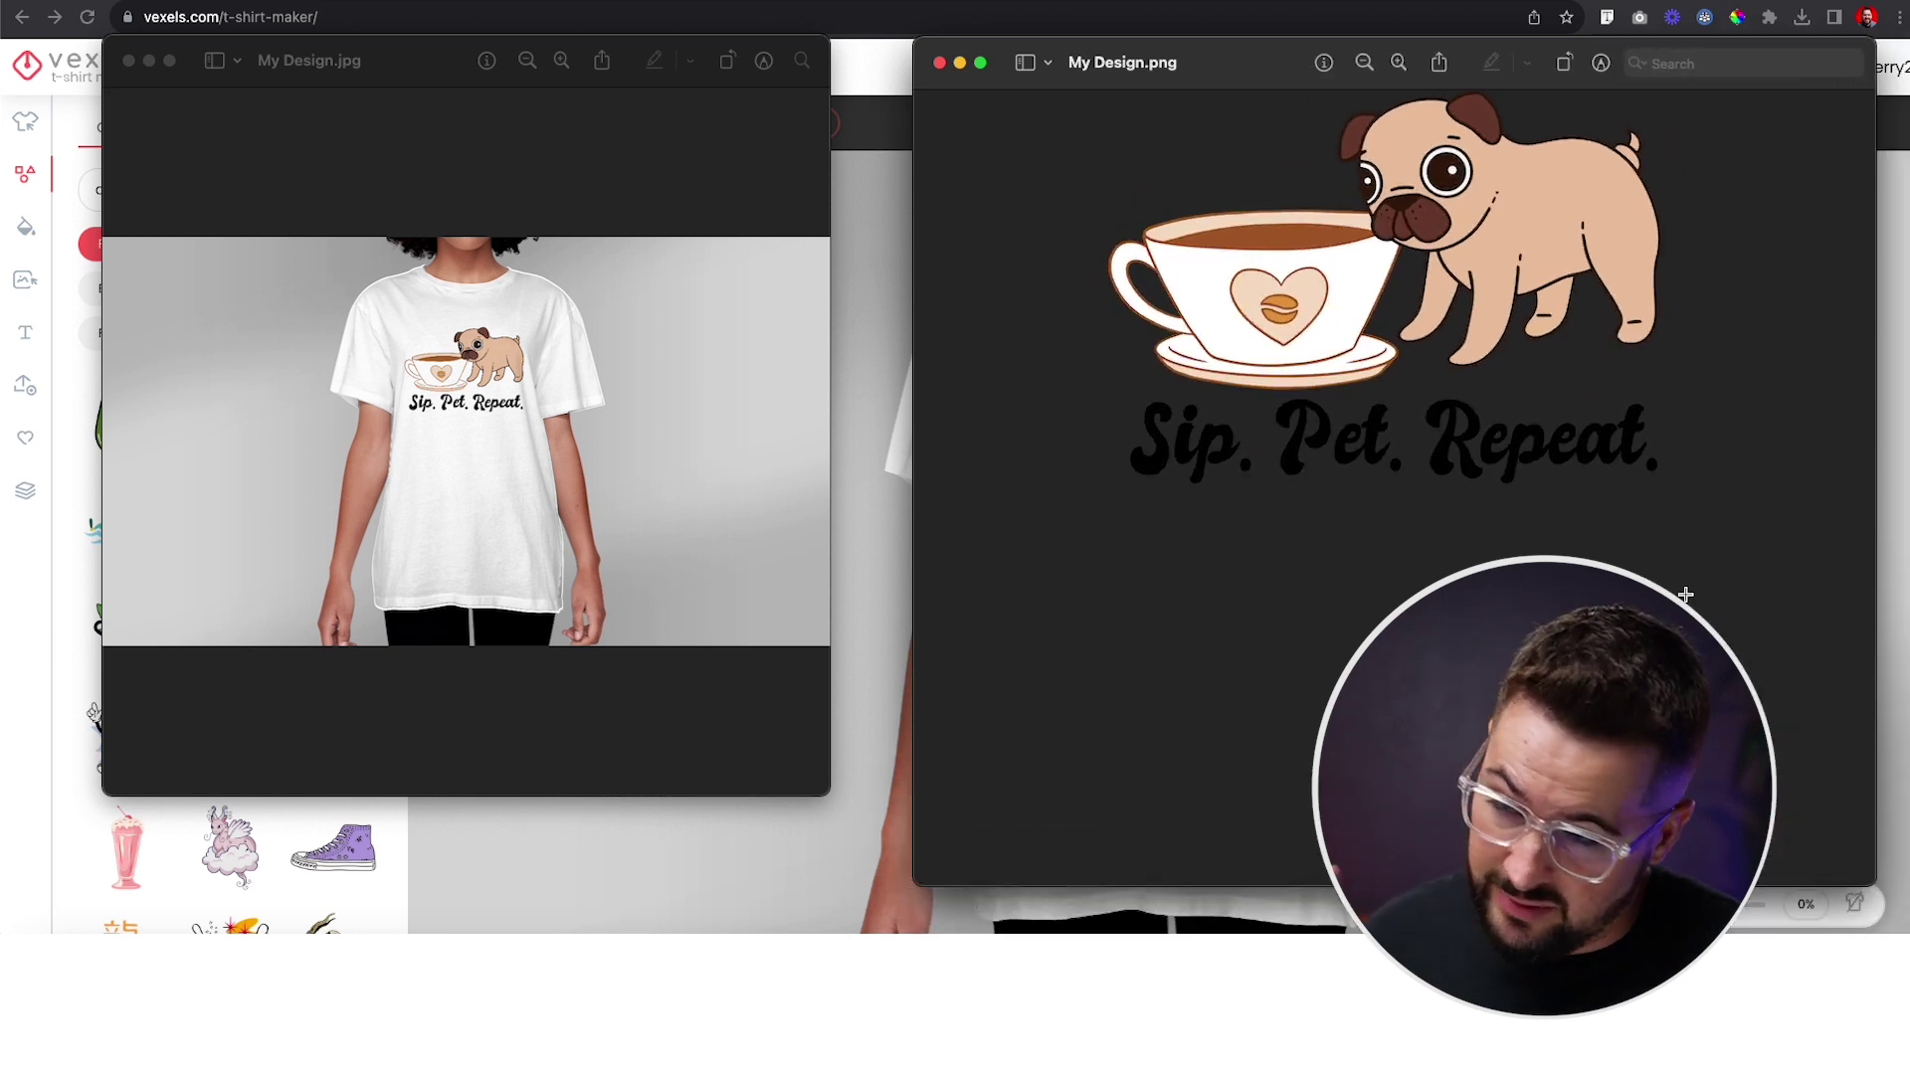
pyautogui.moveTo(1210, 60); pyautogui.dragTo(1154, 61)
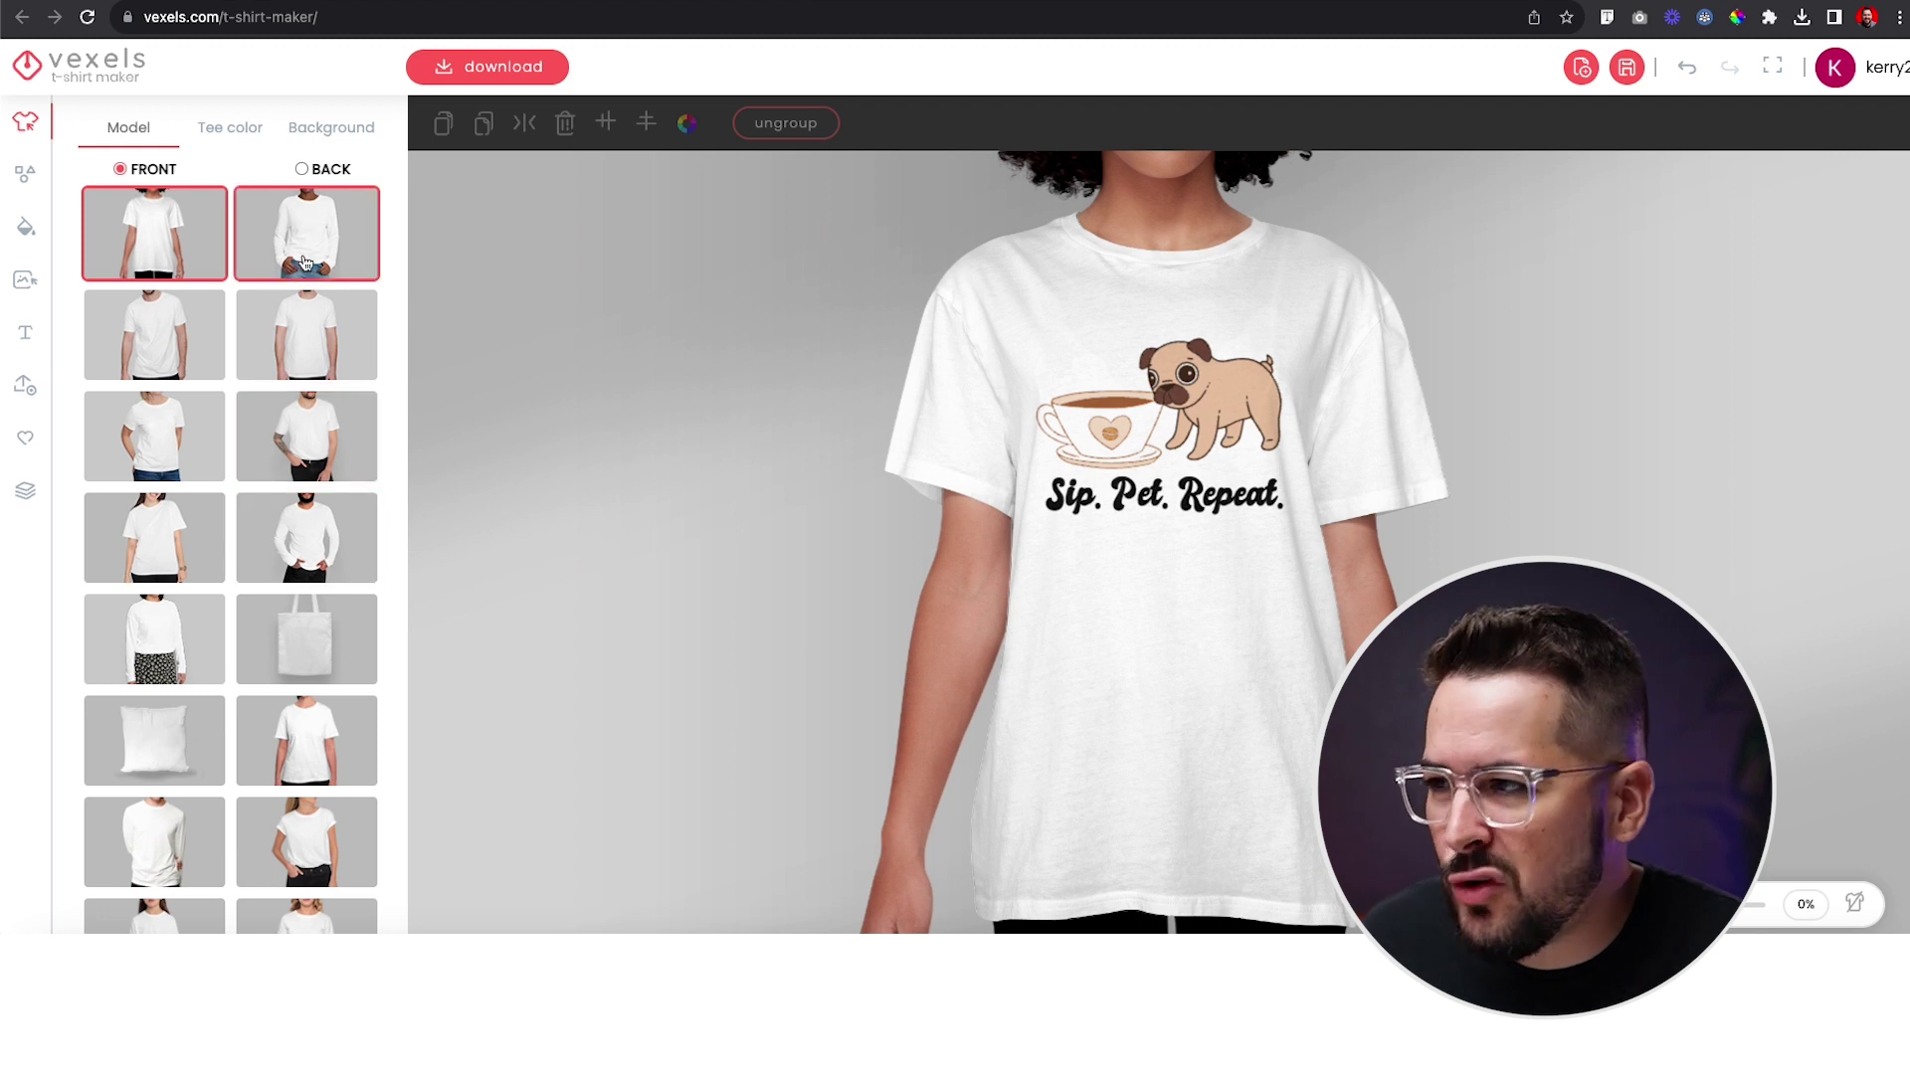
# Try the design on the white sweatshirt and a man's T-shirt, and settle on the long-haired woman's white T-shirt model.
pyautogui.click(316, 260)
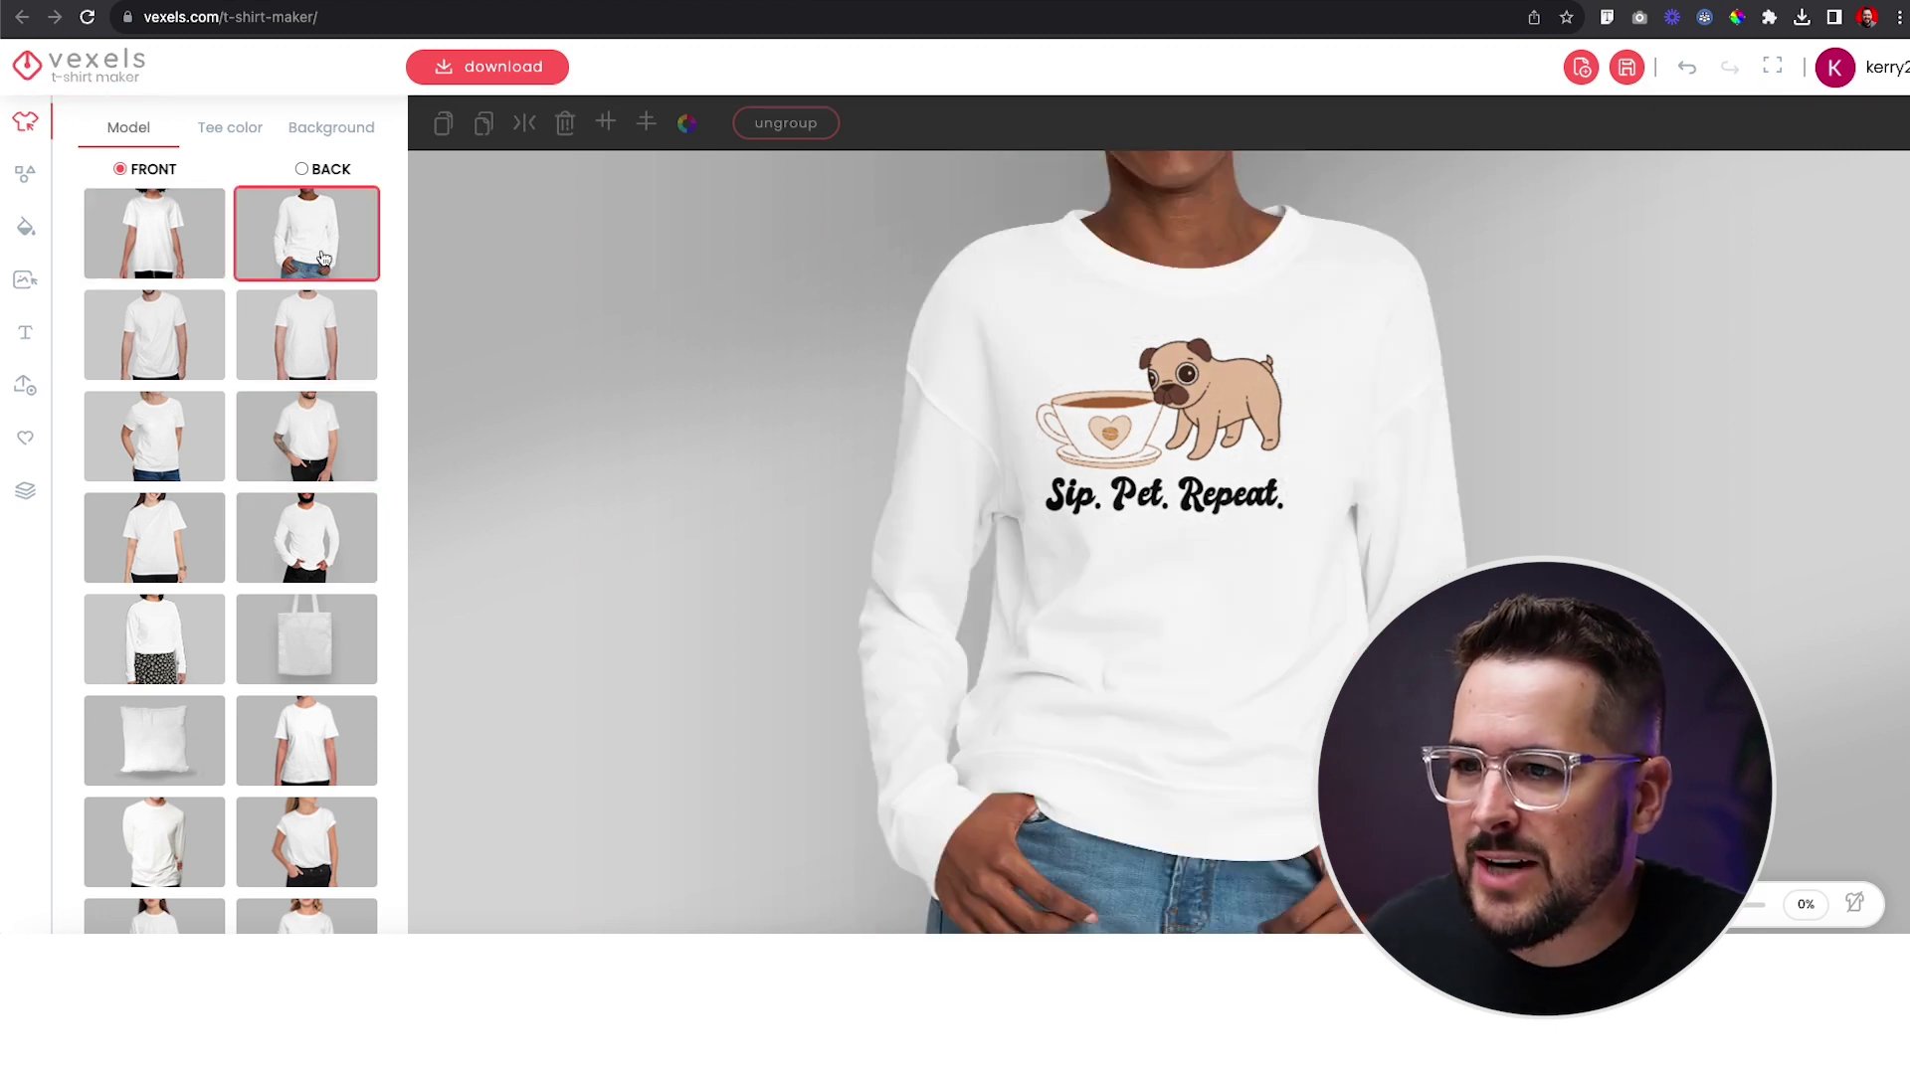
pyautogui.scroll(-2, 278, 418)
pyautogui.click(160, 296)
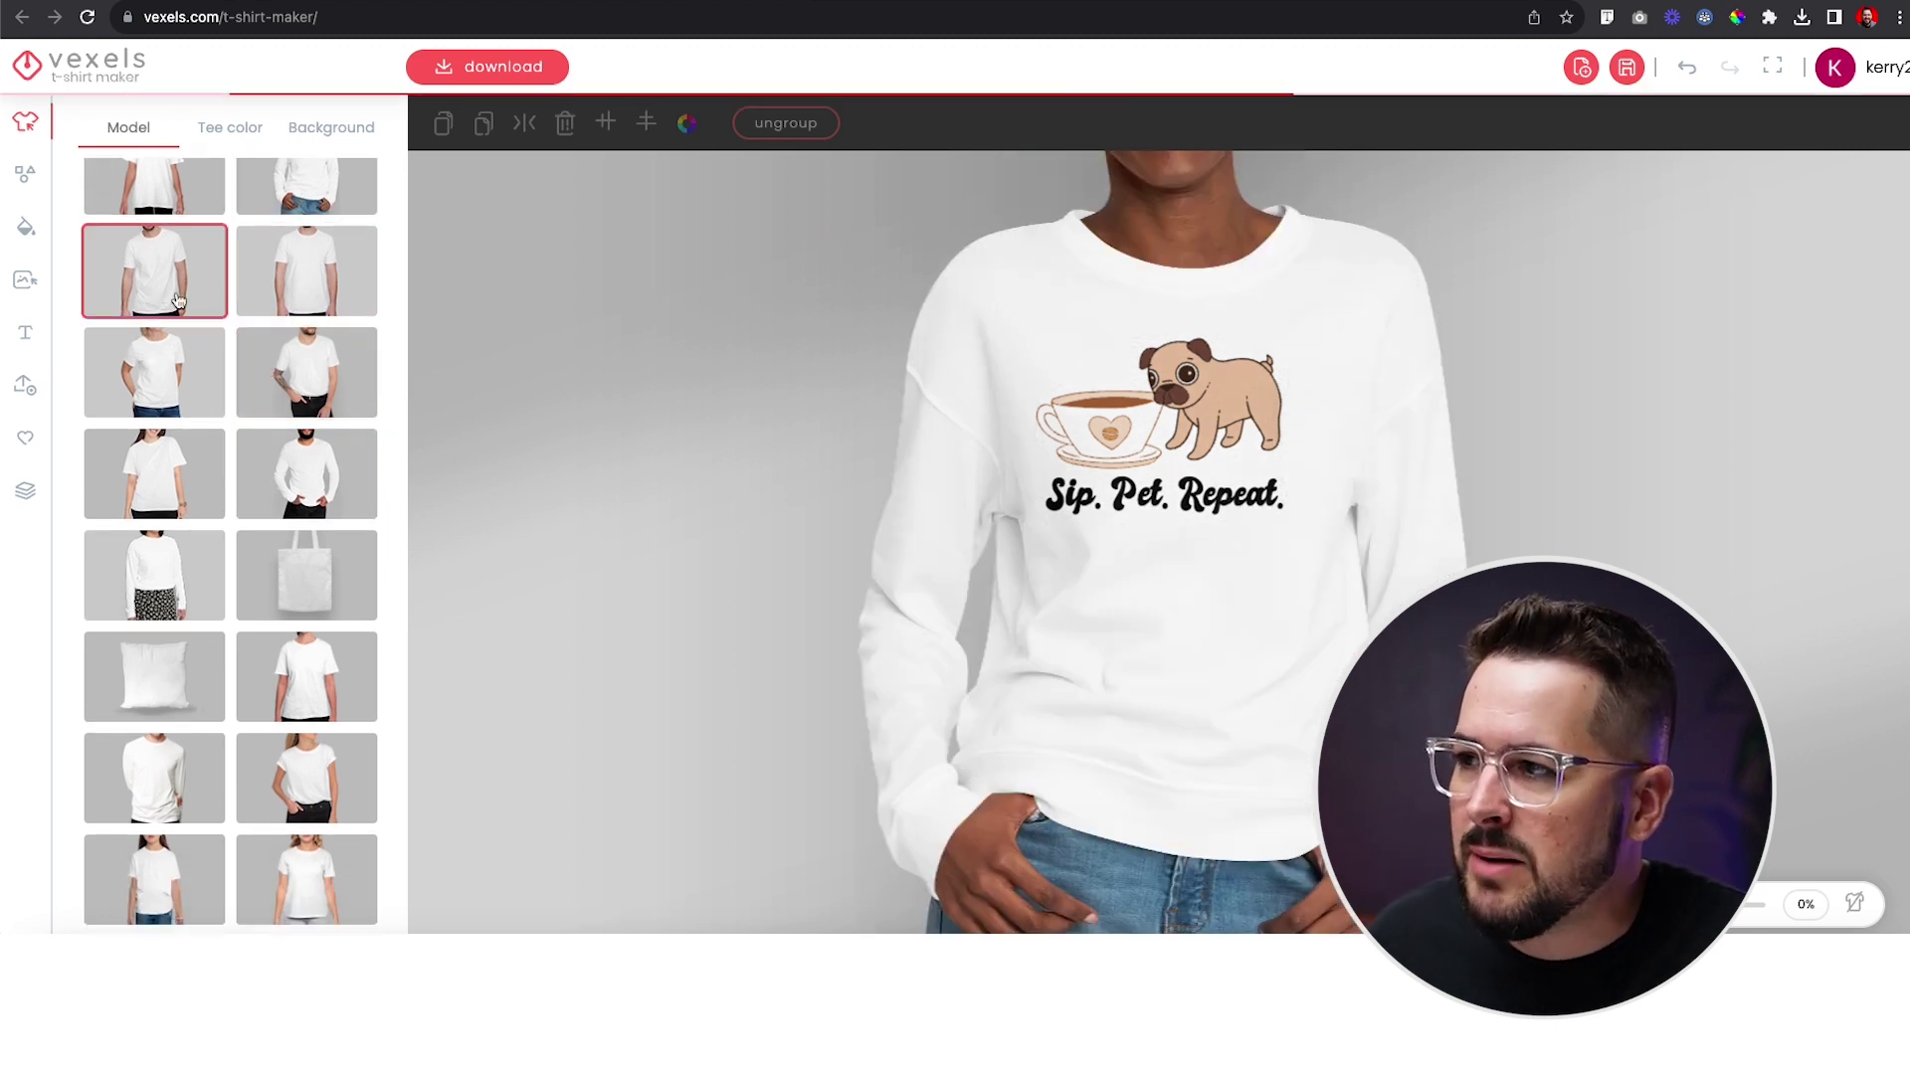
pyautogui.scroll(-2, 298, 417)
pyautogui.click(191, 442)
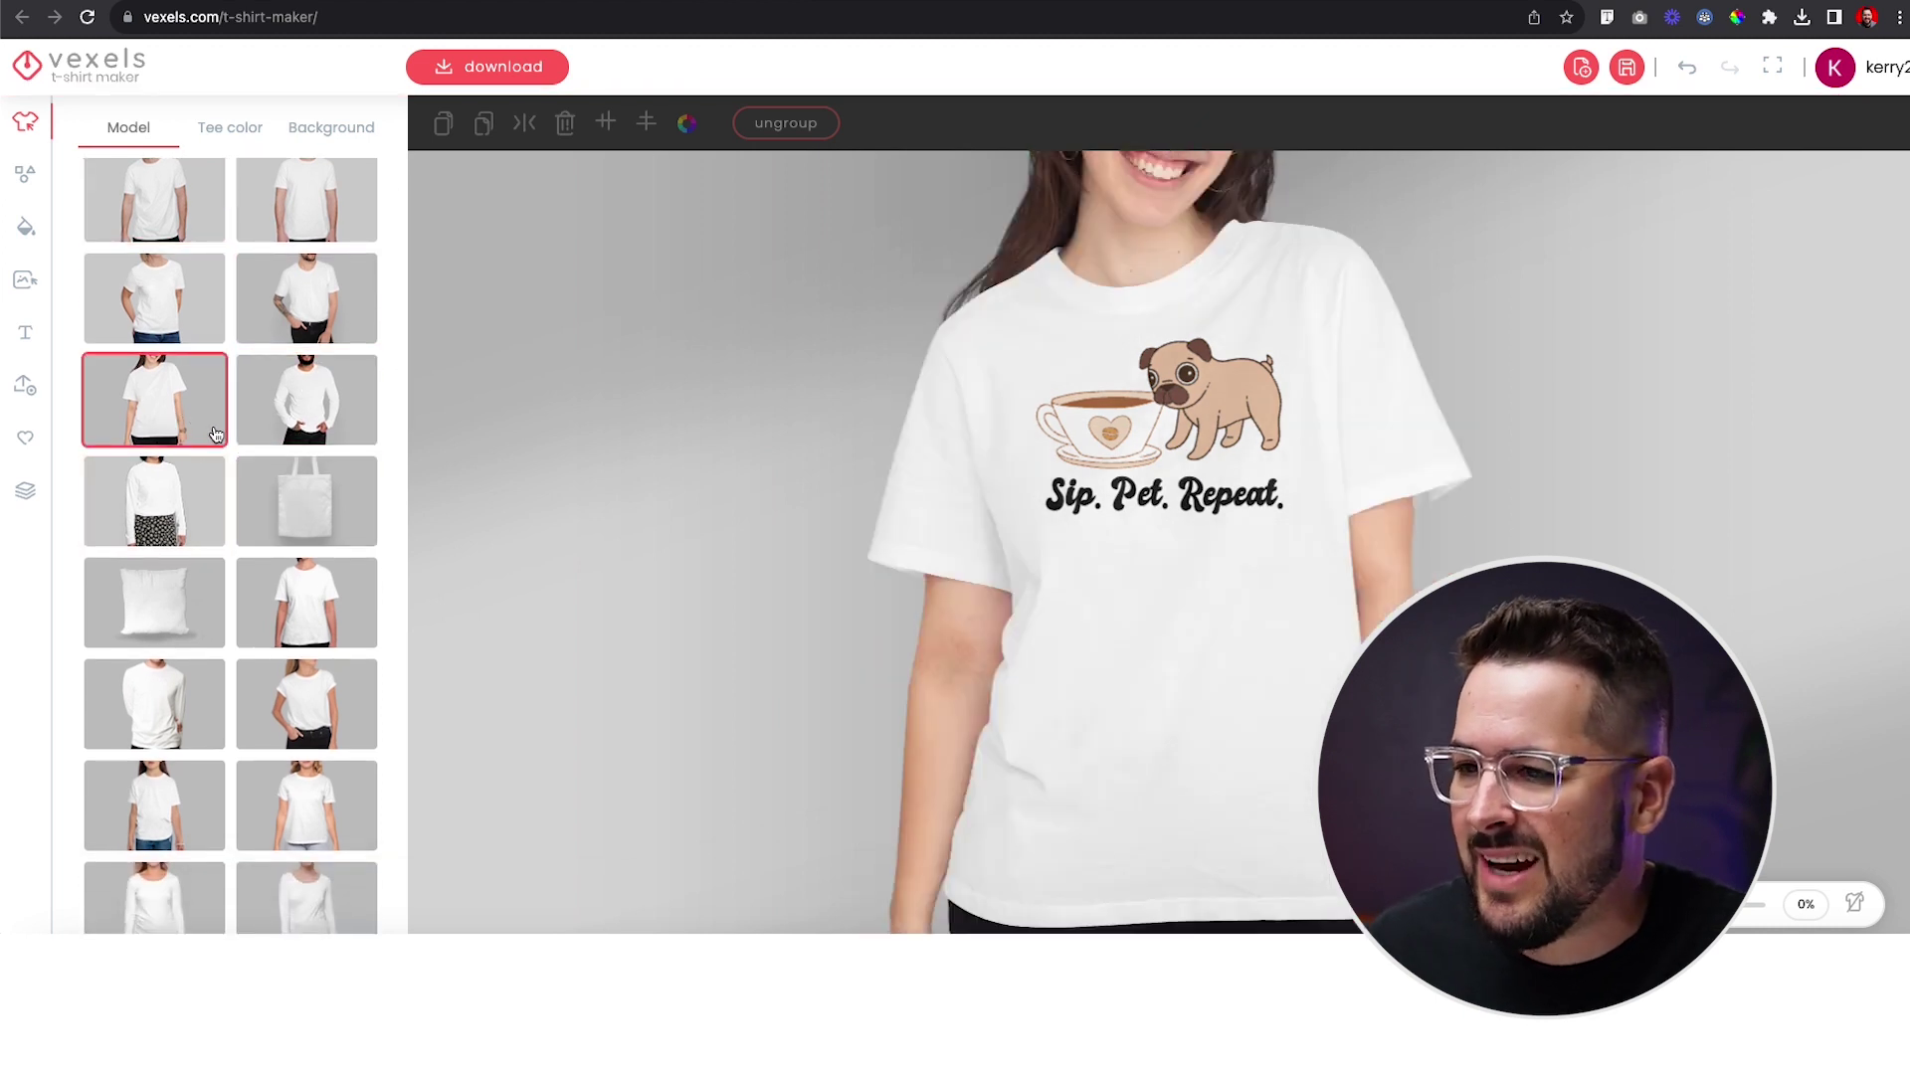